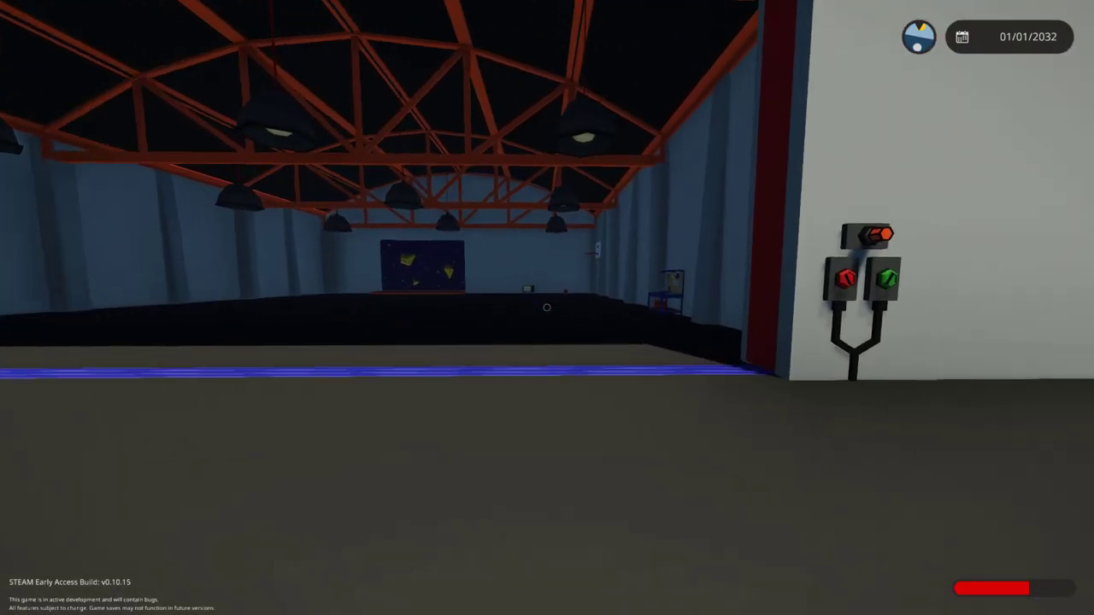
Open the vehicle editor at the workbench and turn on mirroring across the X axis.
key("w")
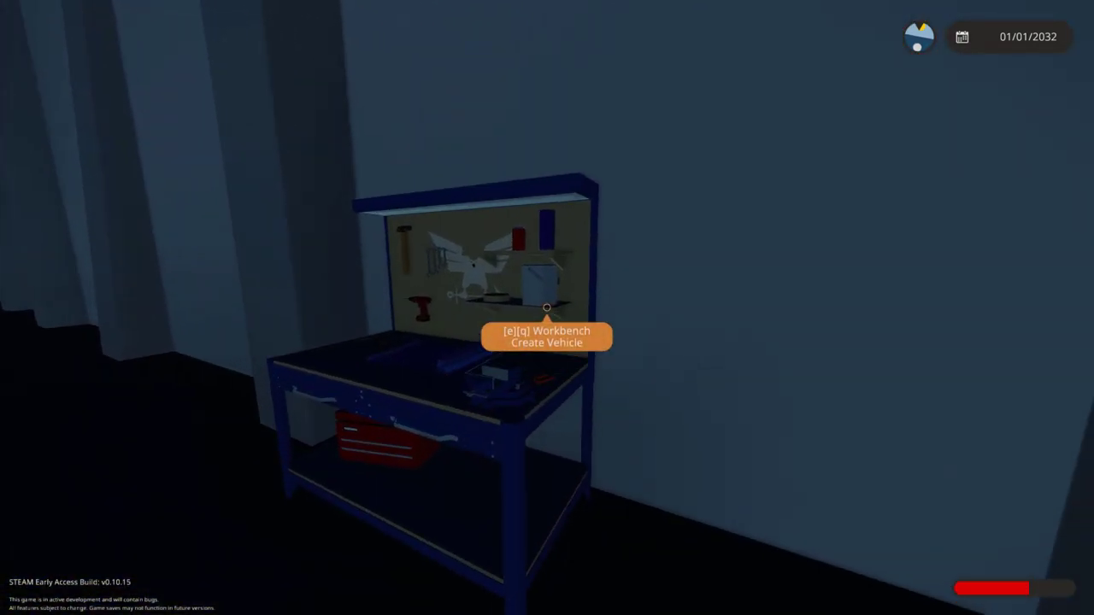
key("e")
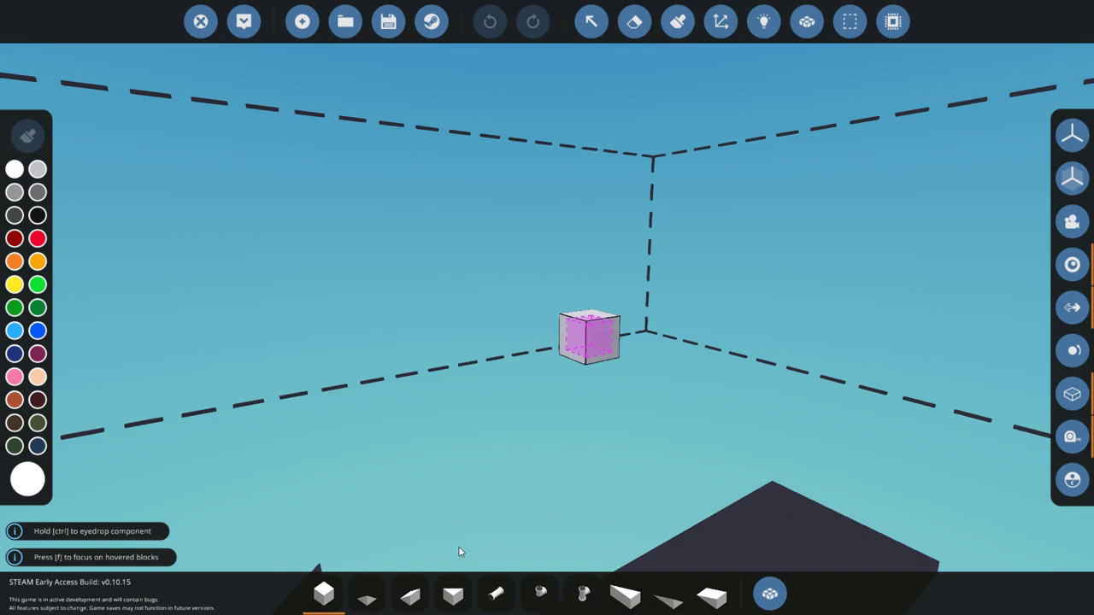
left_click(1072, 135)
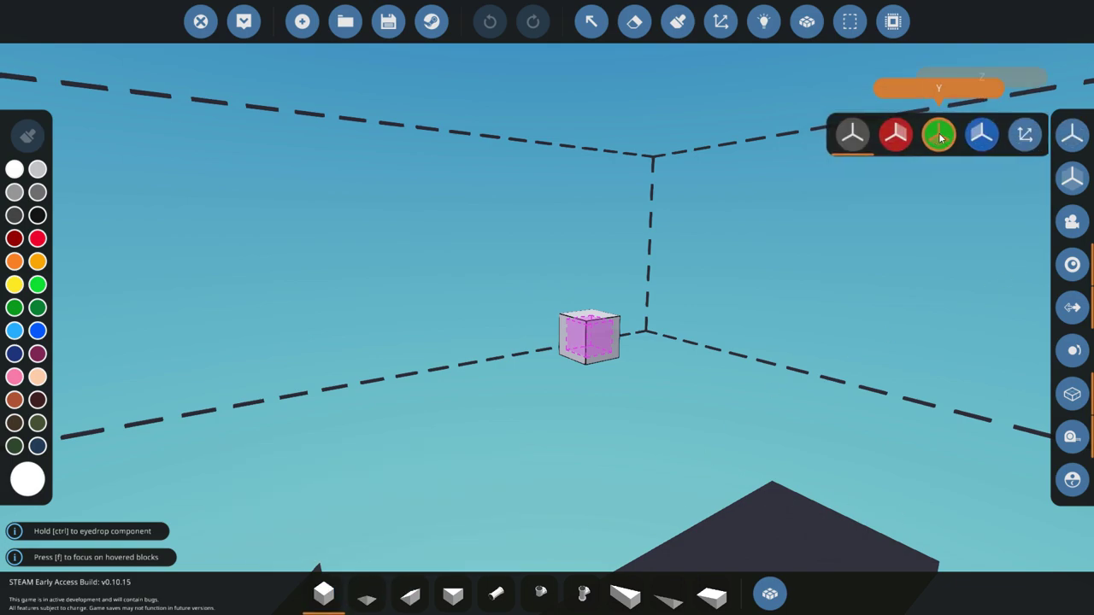
left_click(889, 134)
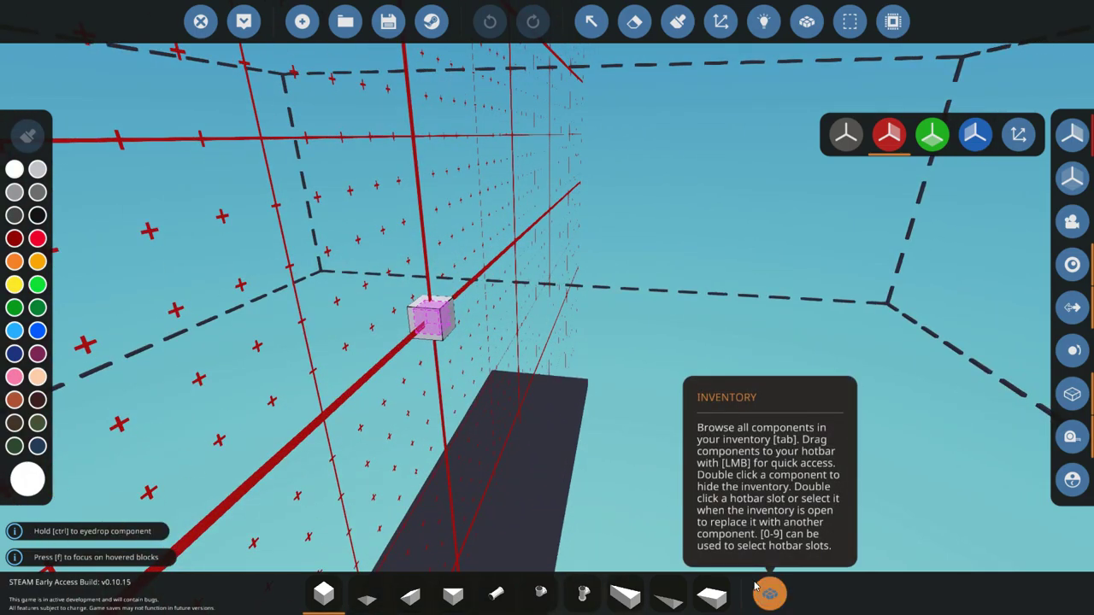
Find the seat with the control stick by searching the component inventory for "sea" and place it on top of the starting block.
left_click(757, 588)
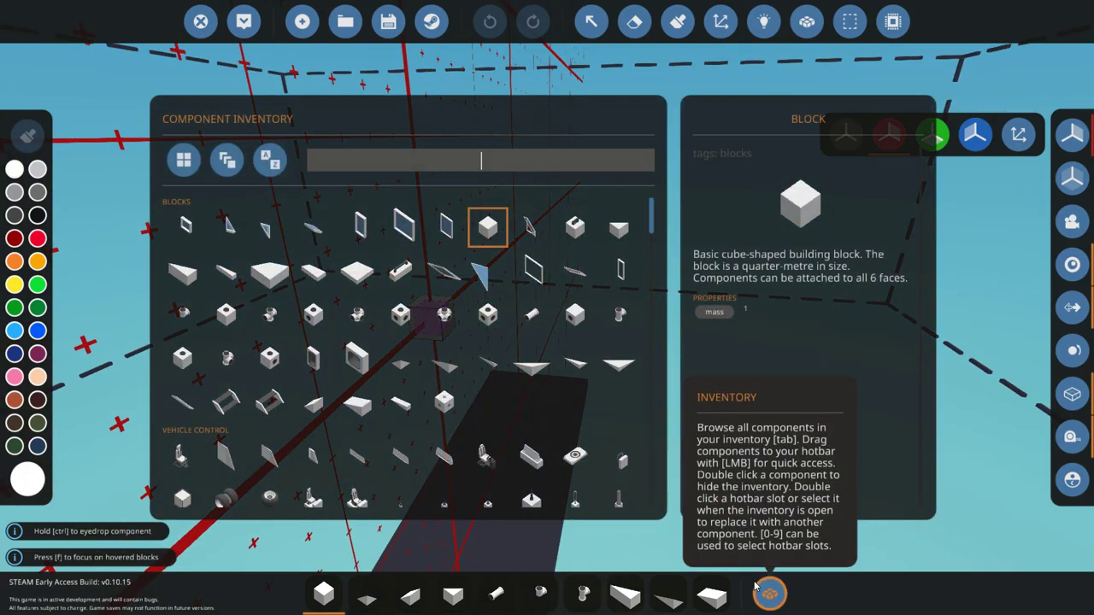
type("sea")
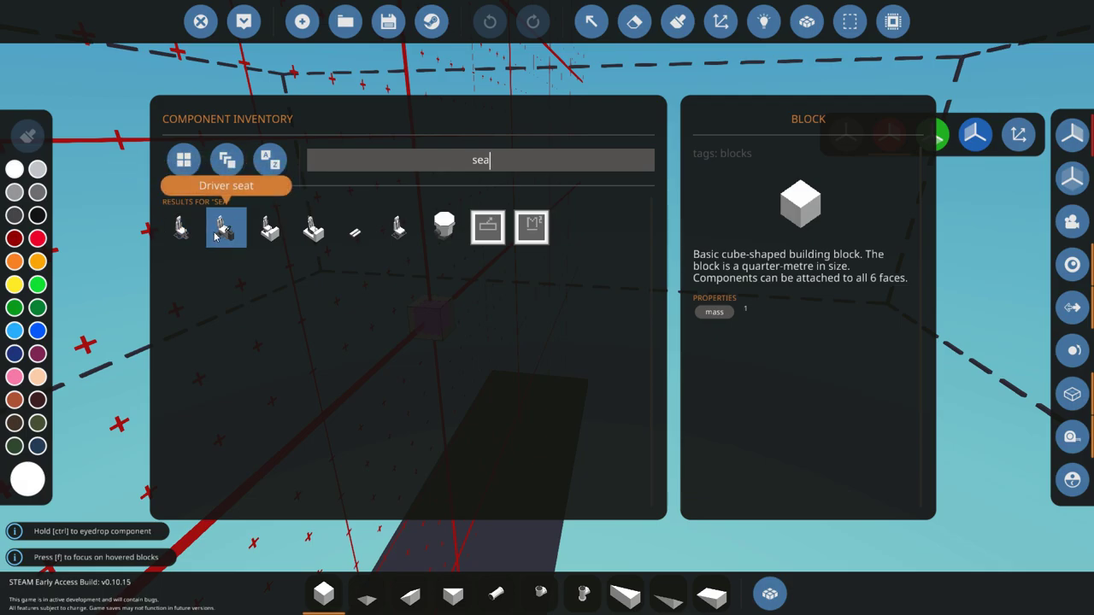
left_click(180, 227)
left_click(769, 594)
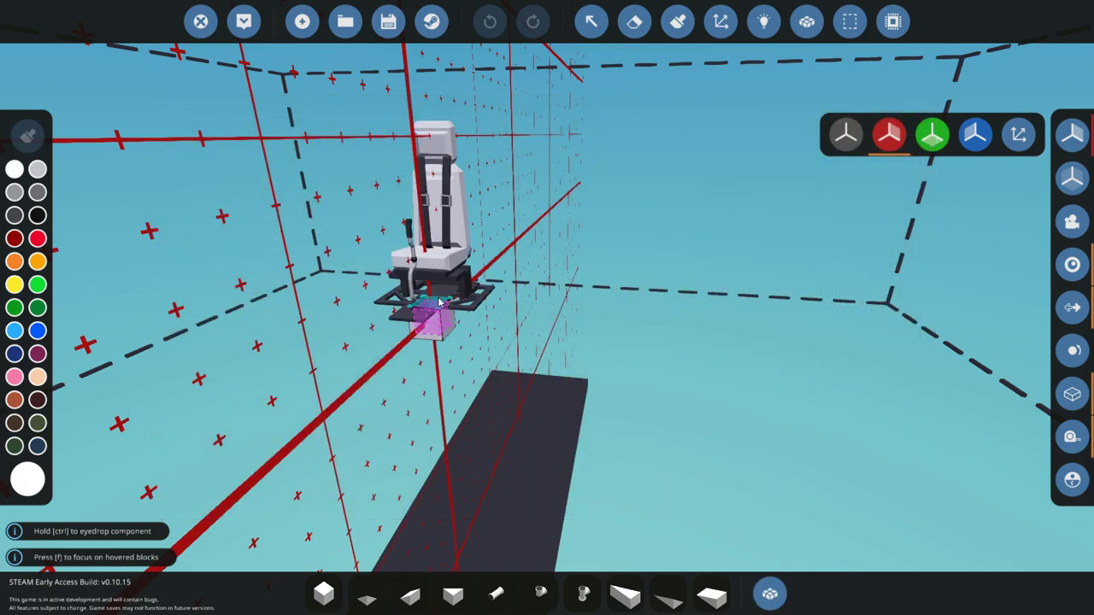
left_click(439, 304)
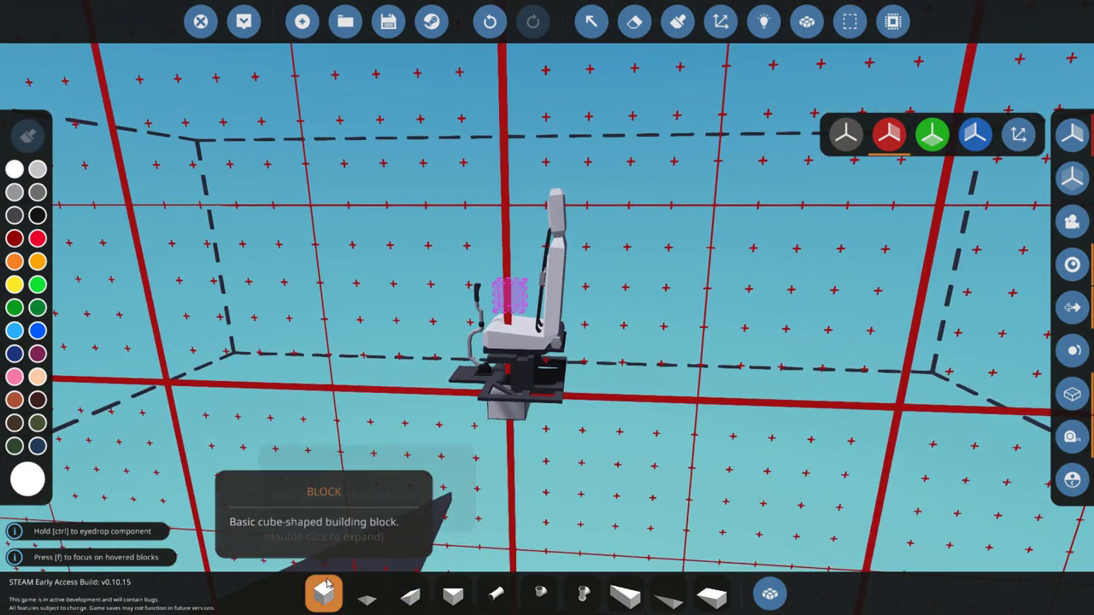
Extend the starting block into a straight row of about eight more blocks running out behind the seat.
left_click(323, 593)
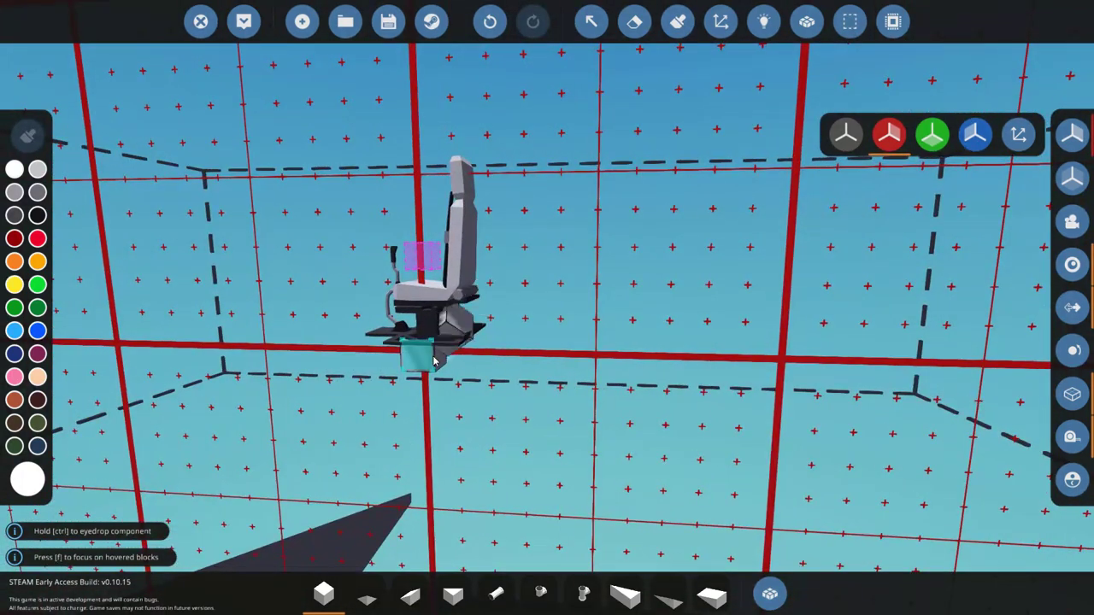
left_click_drag(432, 359, 691, 366)
scroll(691, 366, "down", 5)
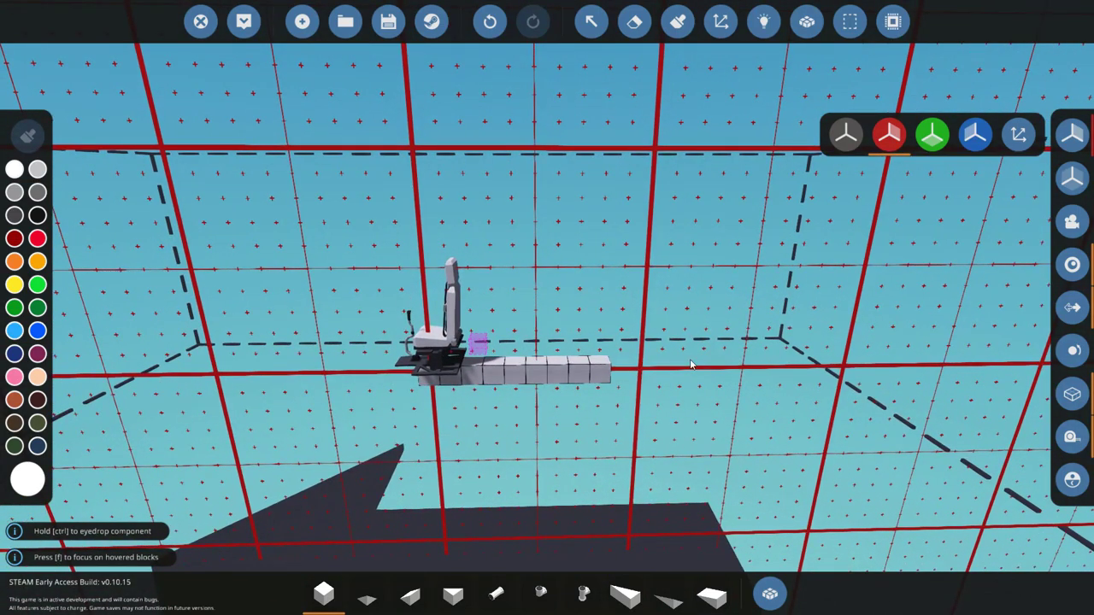
scroll(601, 390, "up", 5)
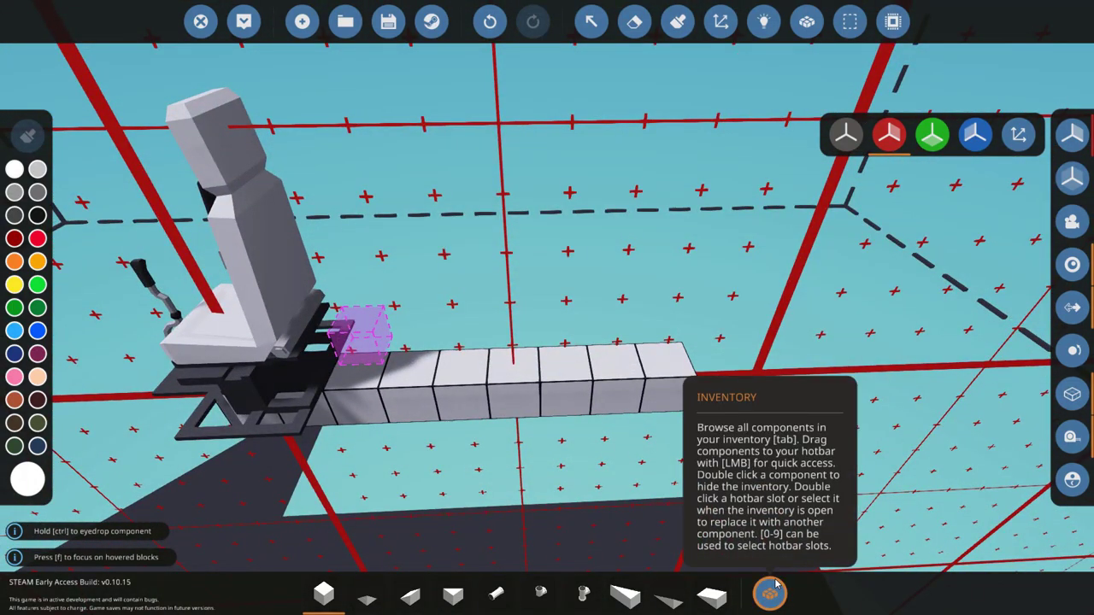
Place the small diesel engine upright on the rear end of the block row, with its pipe ports facing the seat.
left_click(770, 593)
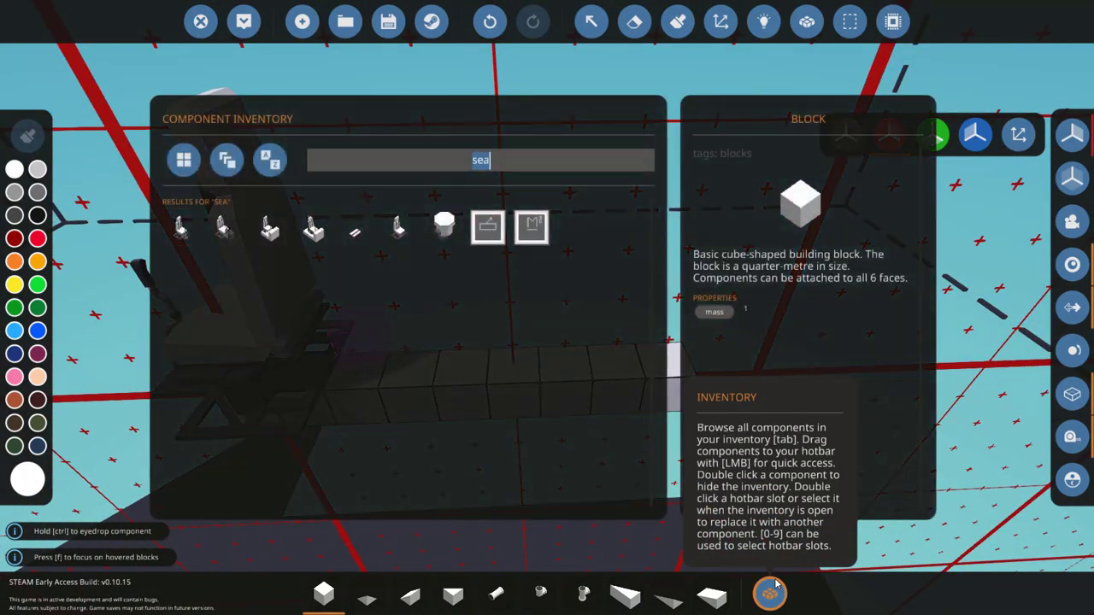
type("eni")
key("BackSpace")
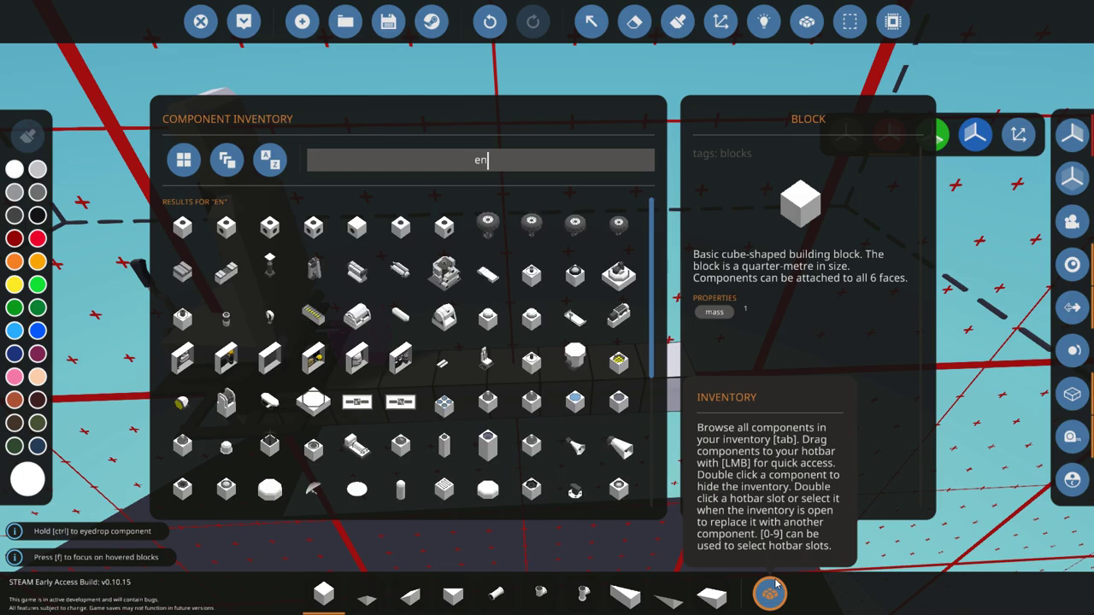
left_click(778, 596)
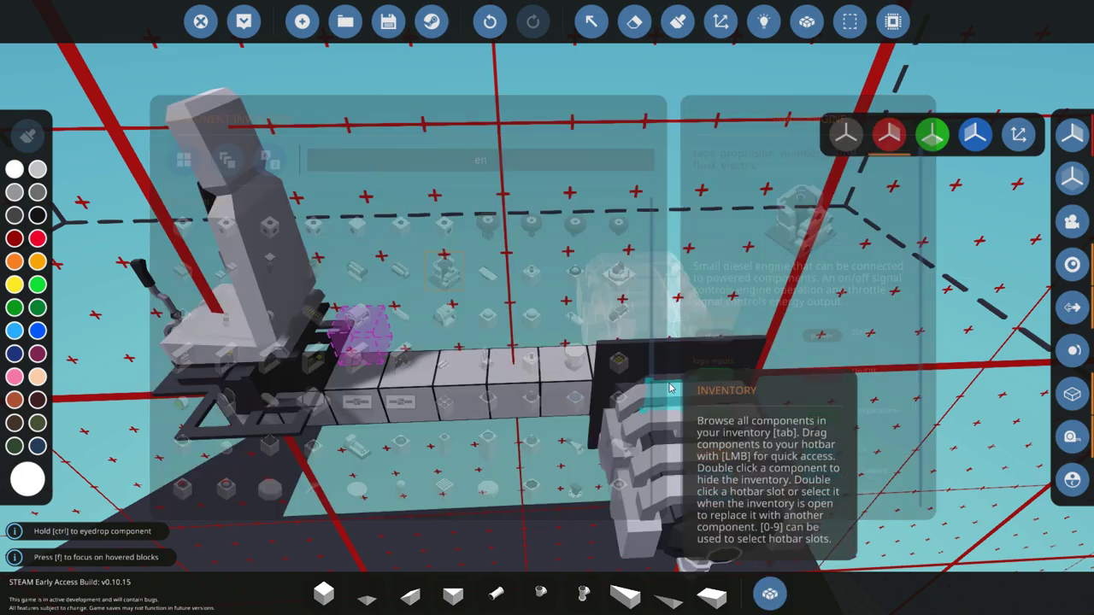
key("e")
key("e")
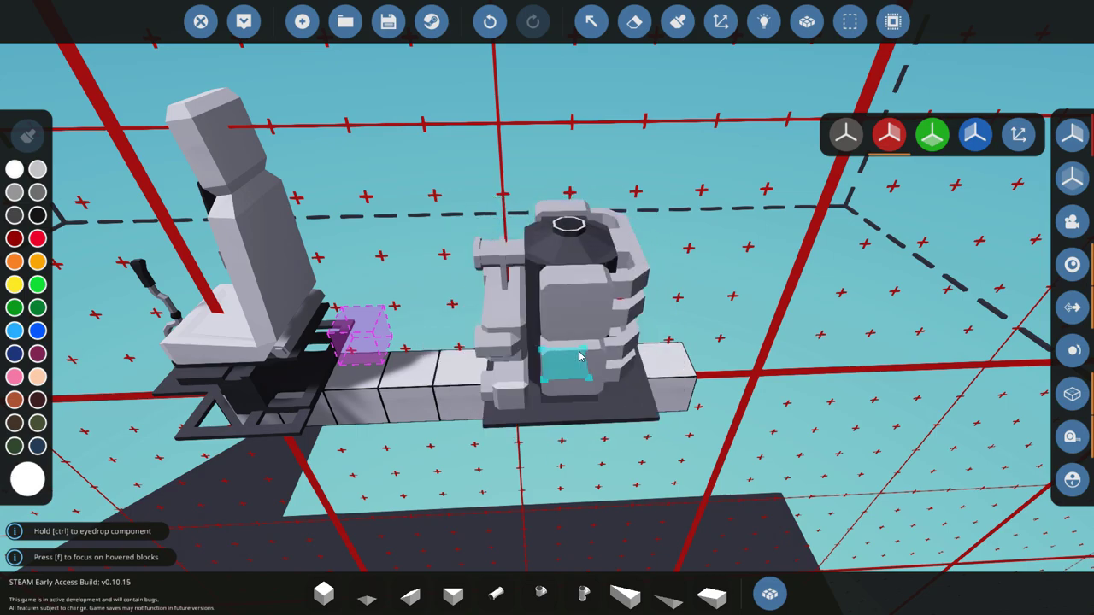
key("e")
key("q")
key("e")
key("q")
key("a")
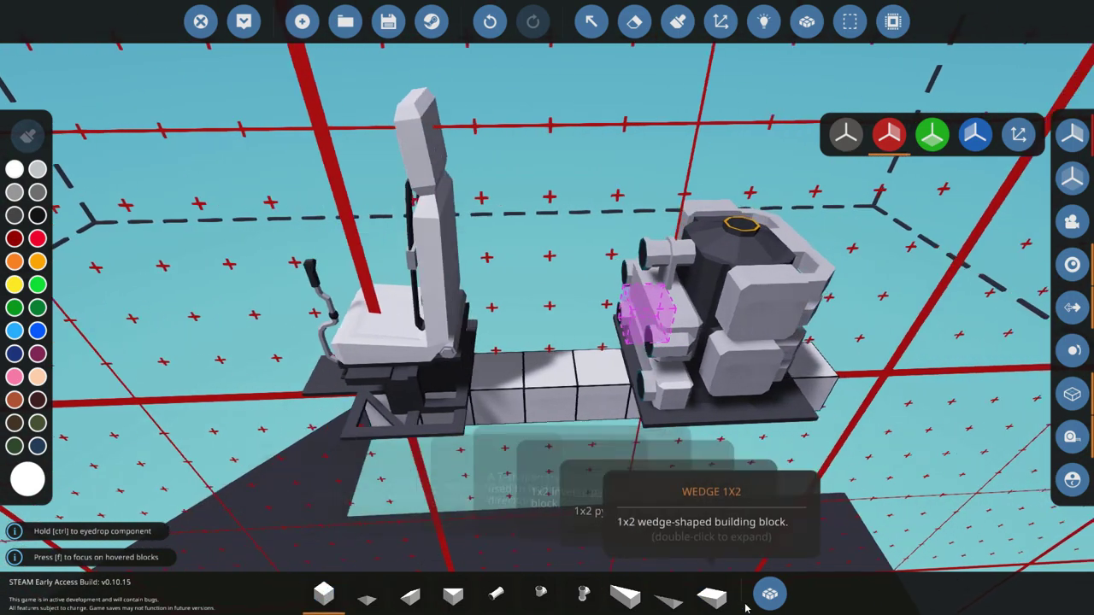
Place two mirrored pairs of Fluid Tank Small along the block row between seat and engine, with their ports facing up.
left_click(765, 603)
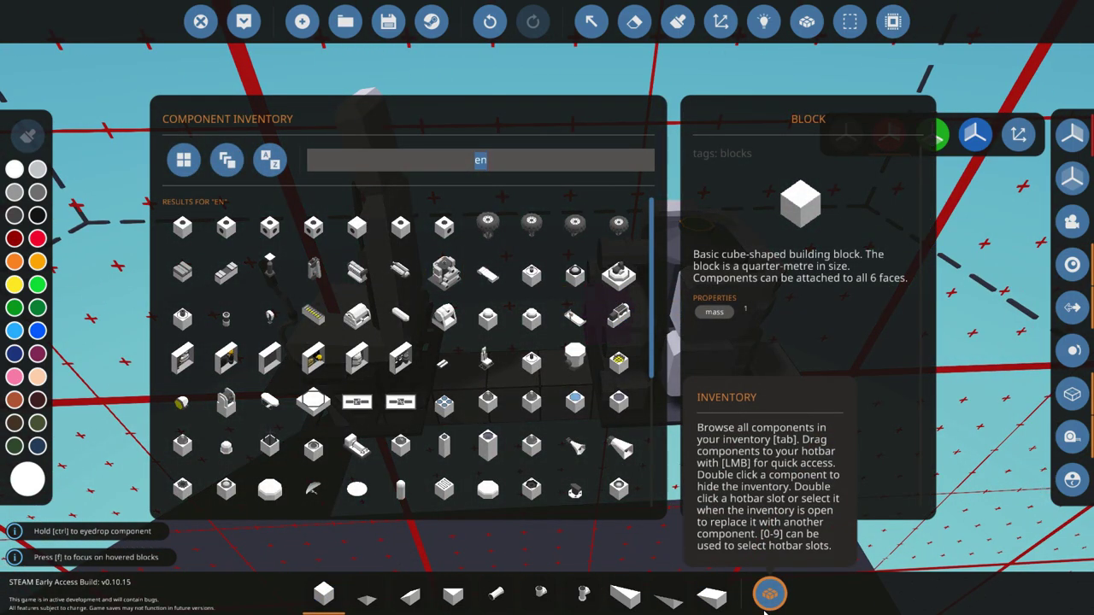
type("fu")
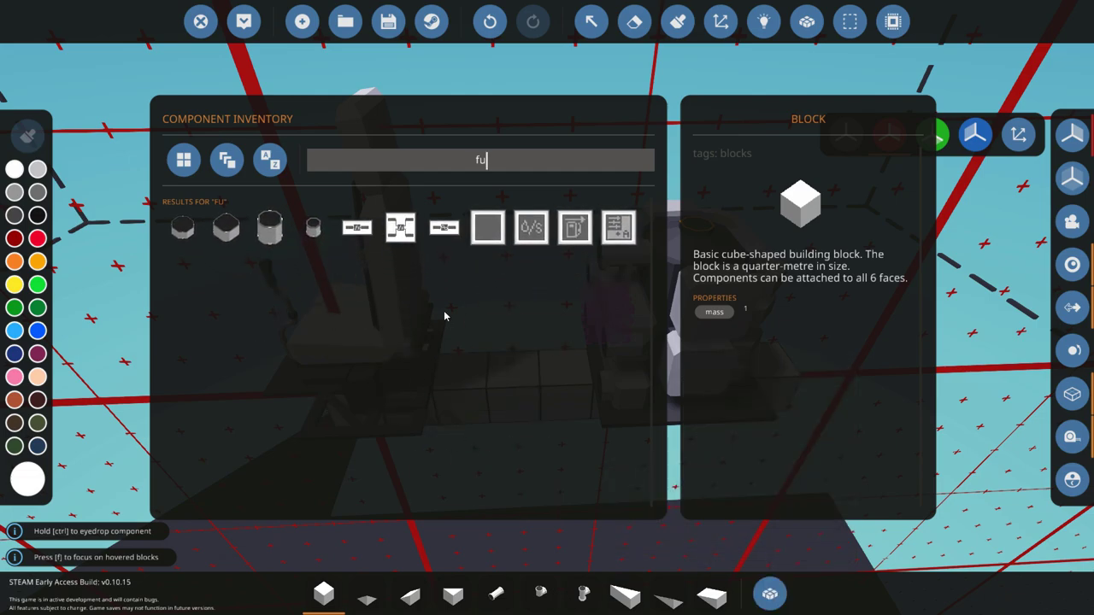
key("BackSpace")
key("BackSpace")
type("tank")
left_click(531, 226)
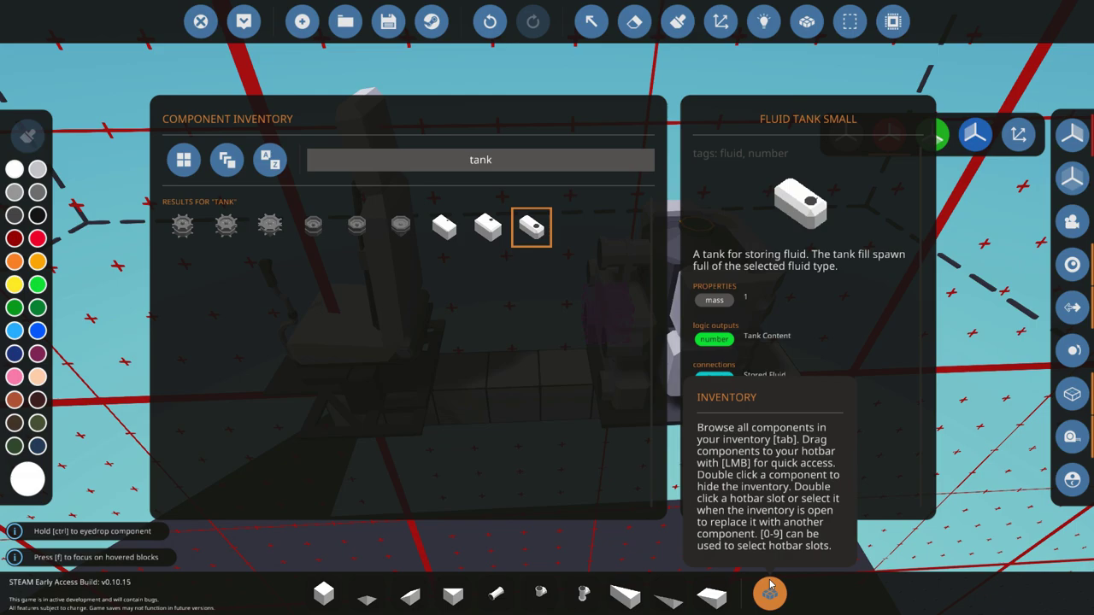
left_click(769, 594)
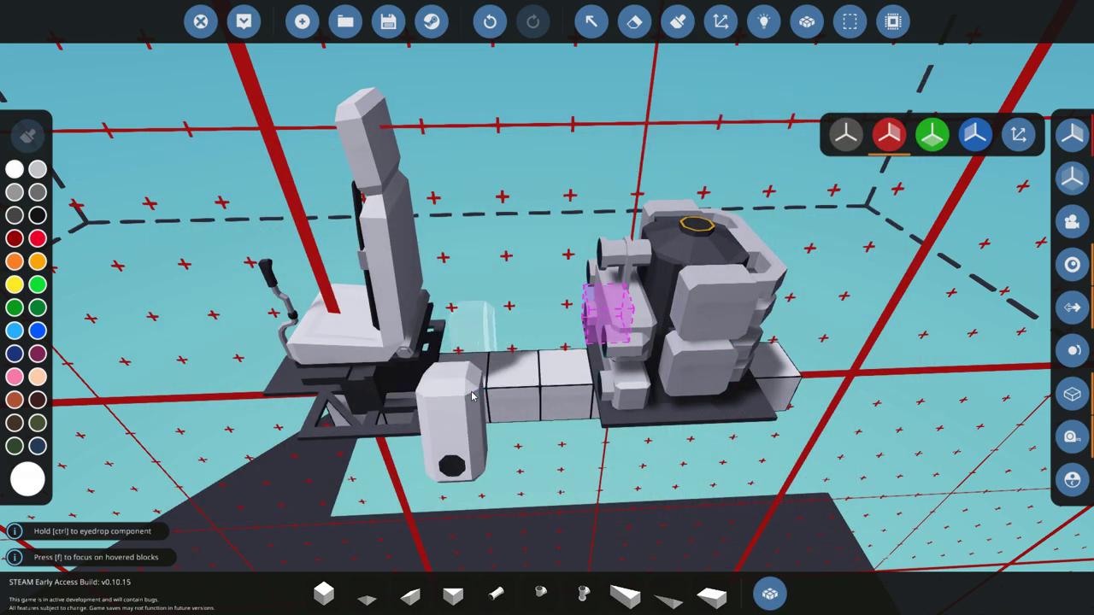
left_click(462, 408)
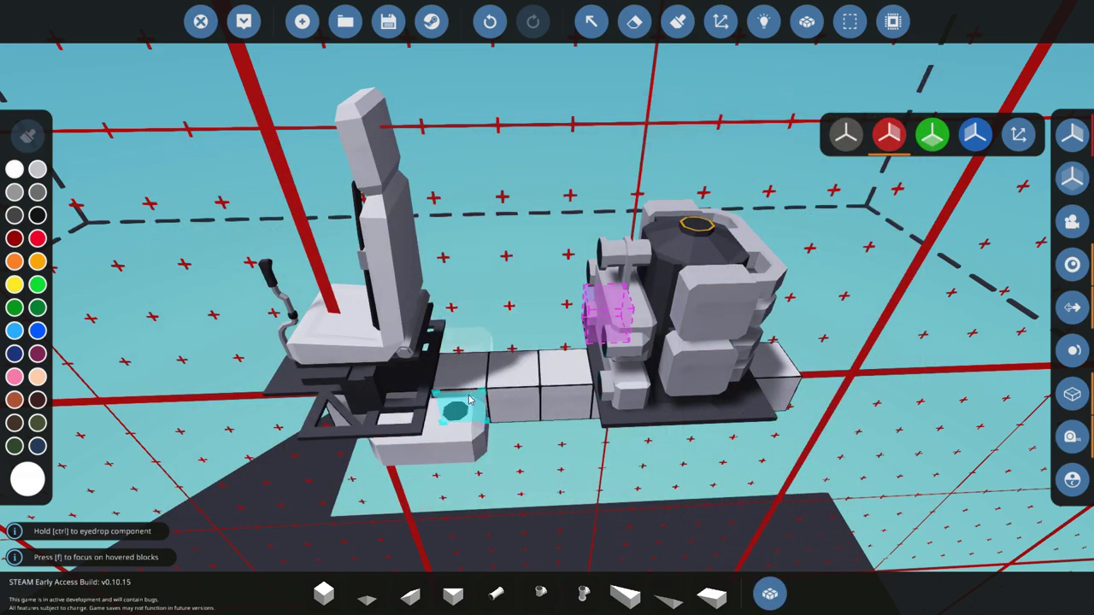
left_click(472, 399)
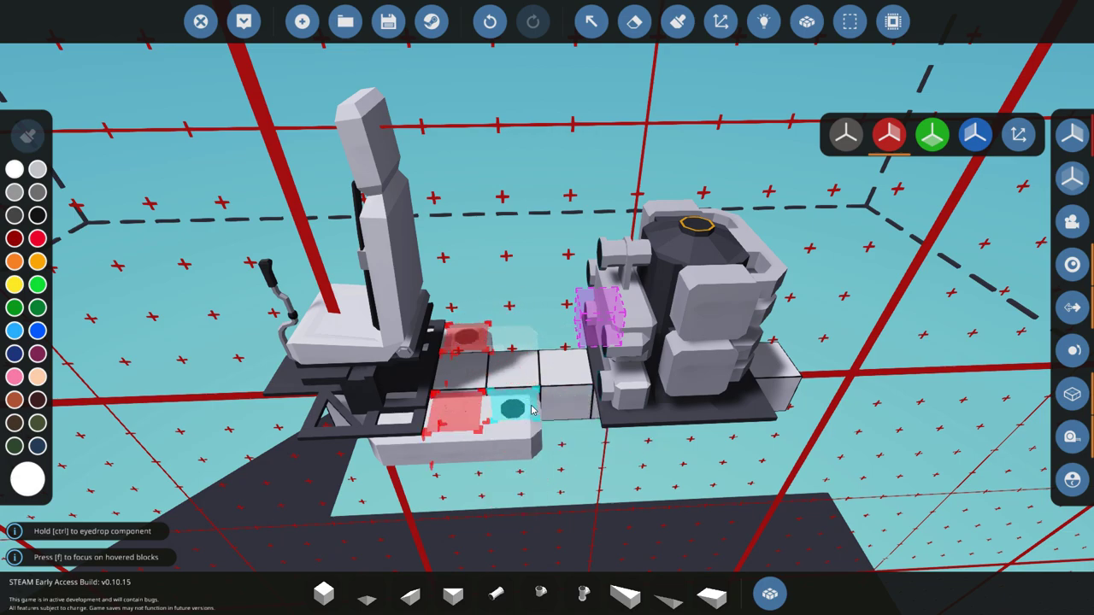
left_click(536, 412)
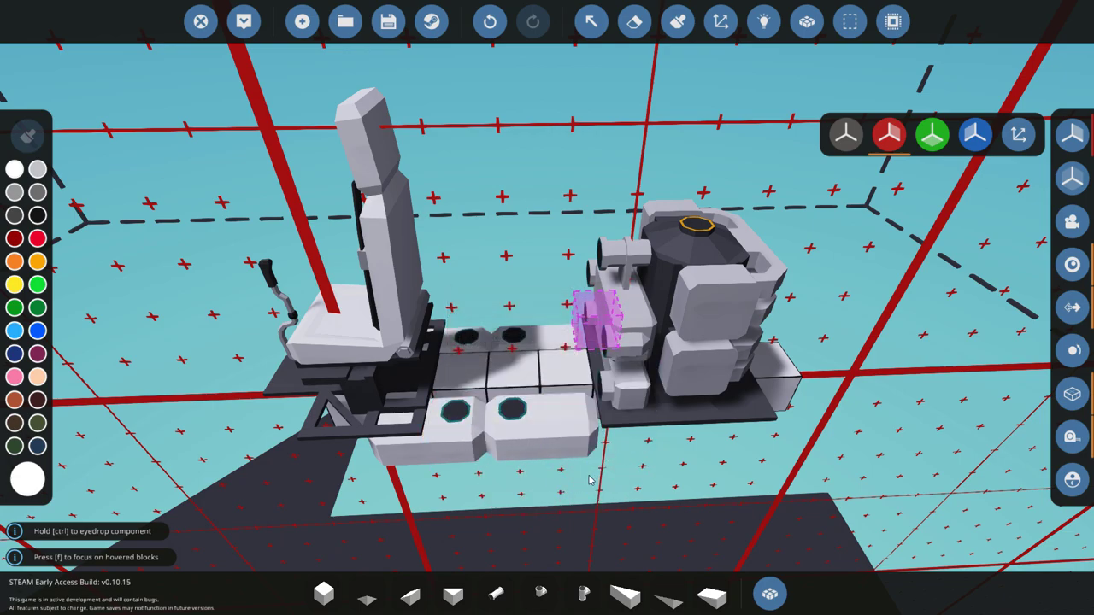
Fit mirrored pipe angles on the front tanks' ports and connecting pipe T-pieces on the rear tanks' ports.
key("w")
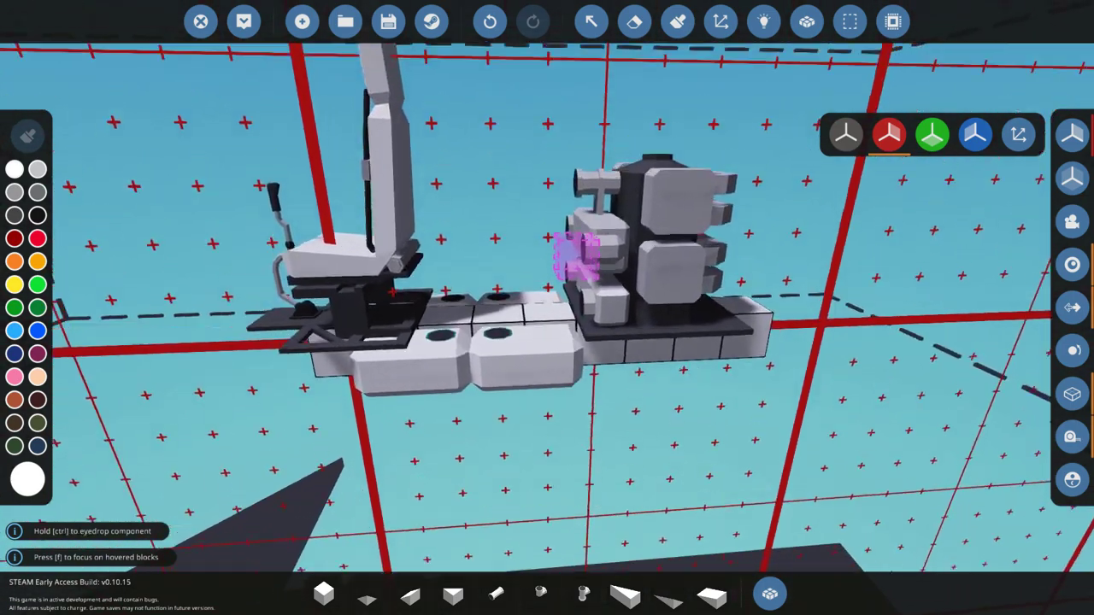
key("w")
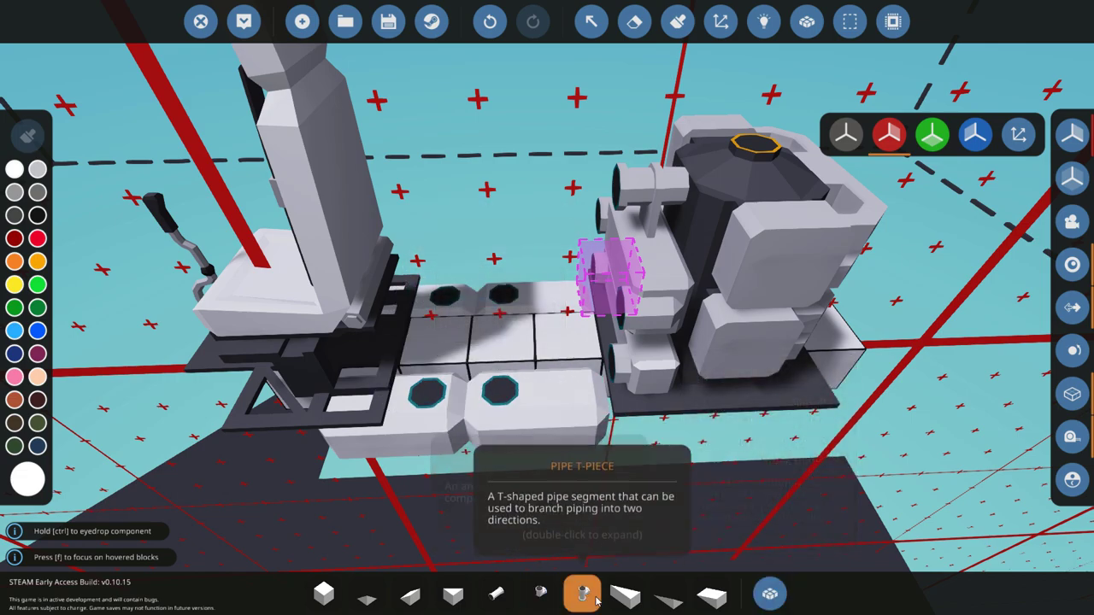
left_click(540, 594)
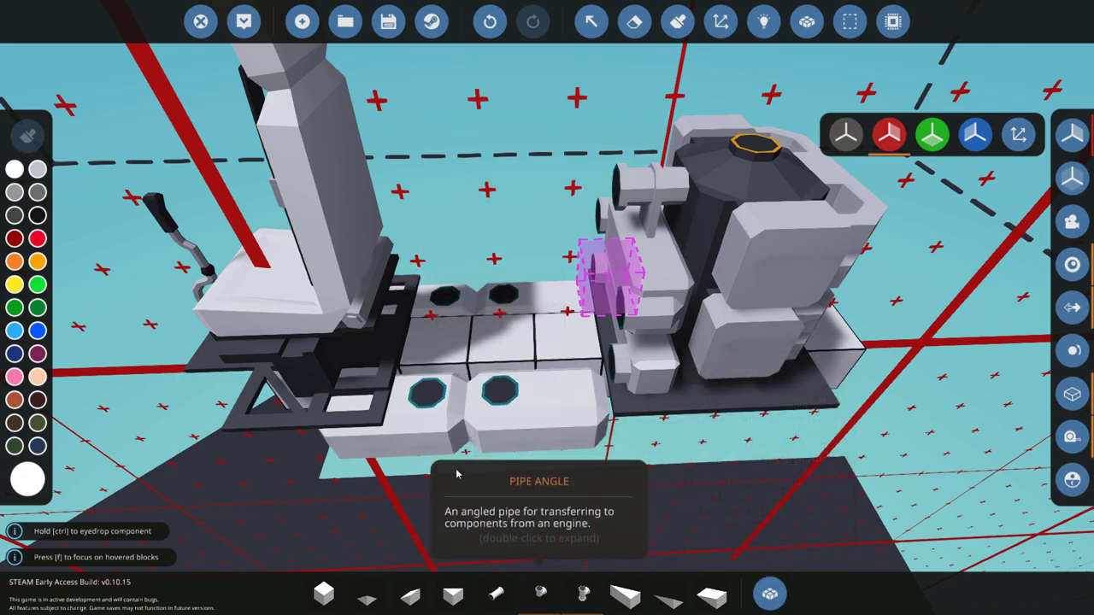
left_click(455, 389)
left_click(573, 603)
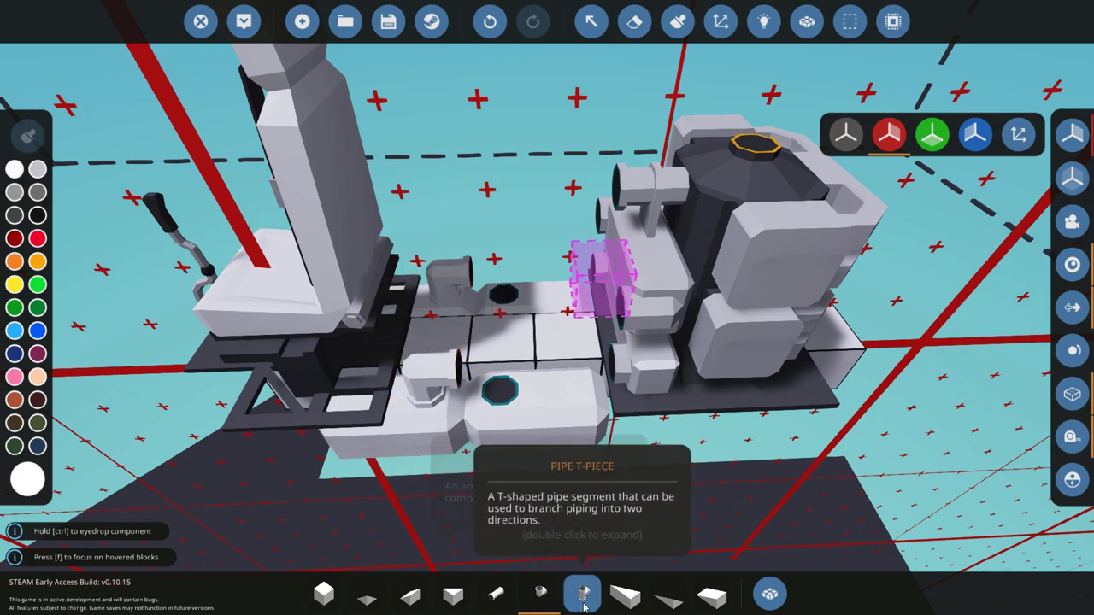
left_click(503, 392)
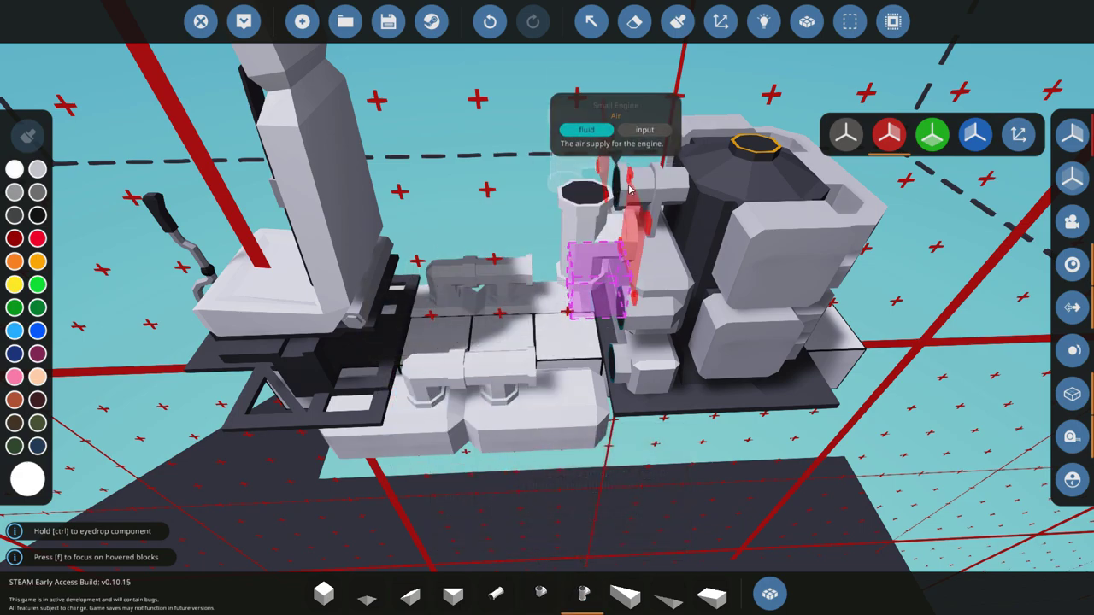
Turn off mirroring and replace the far rear tank's T-piece with one rotated so that its open end points up.
left_click(598, 258)
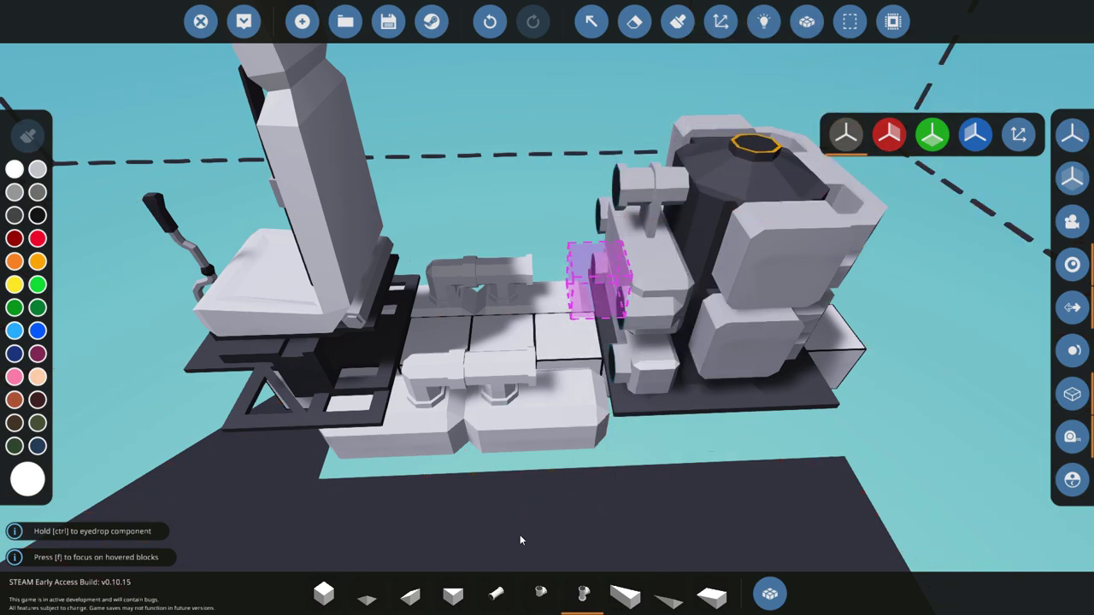
left_click(540, 593)
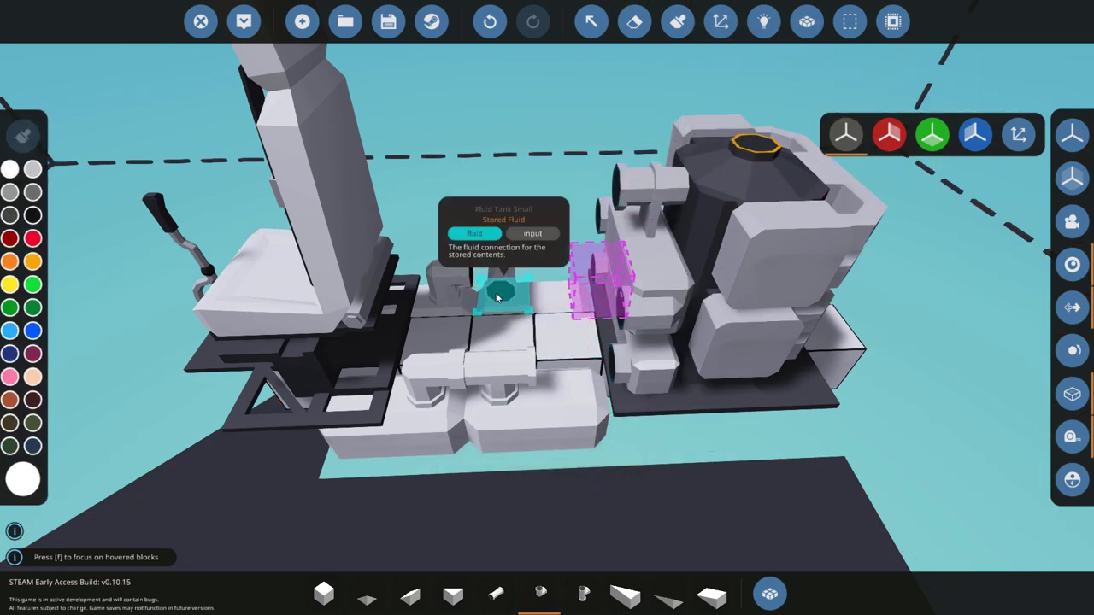
left_click(496, 297)
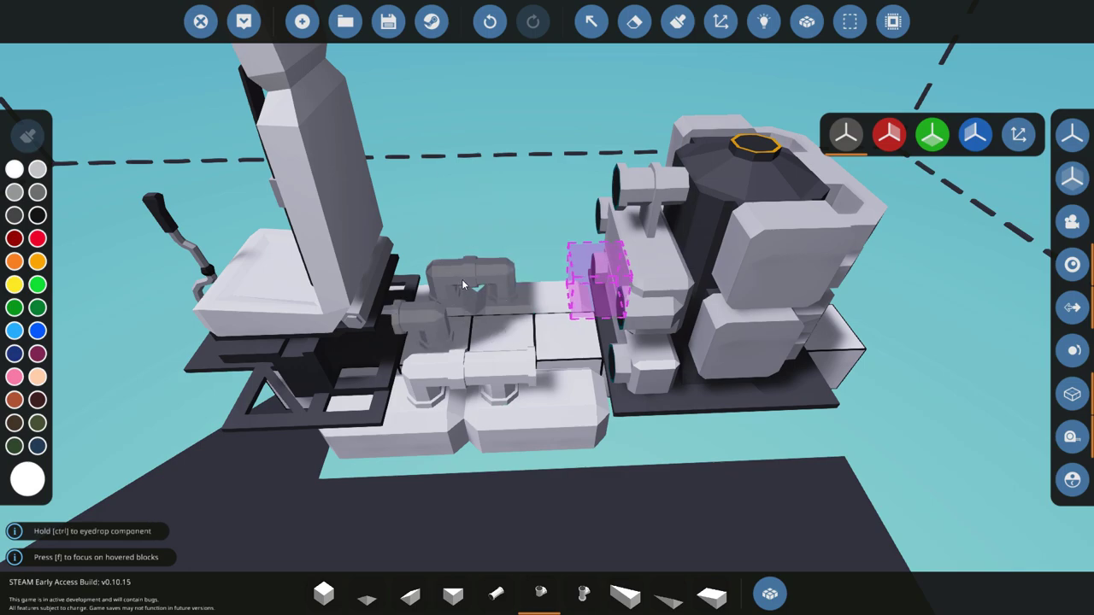
right_click(479, 282)
left_click(583, 593)
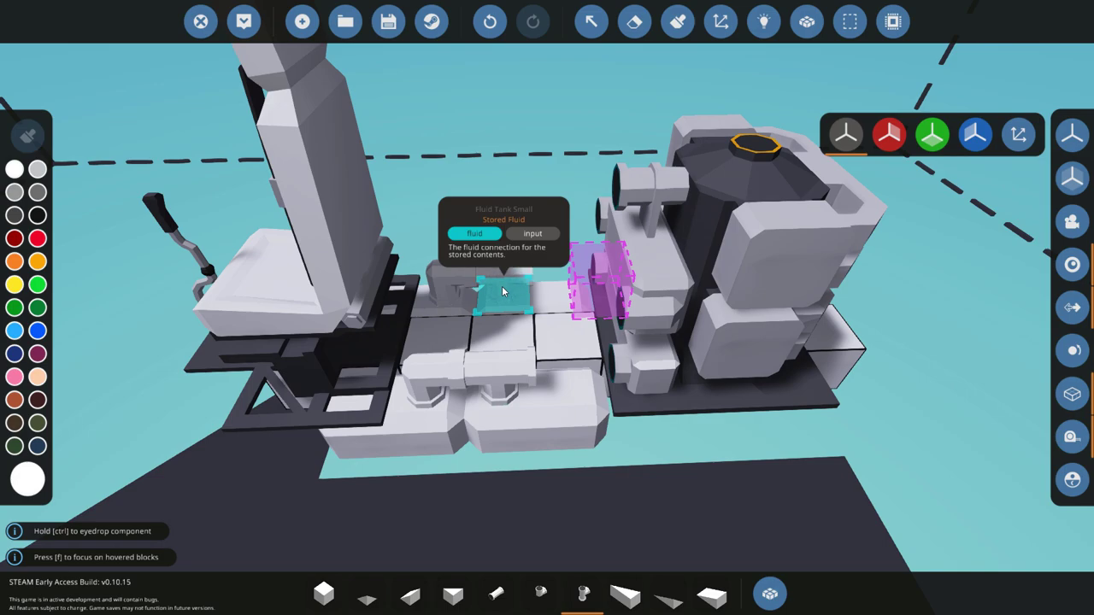
key("r")
left_click(503, 291)
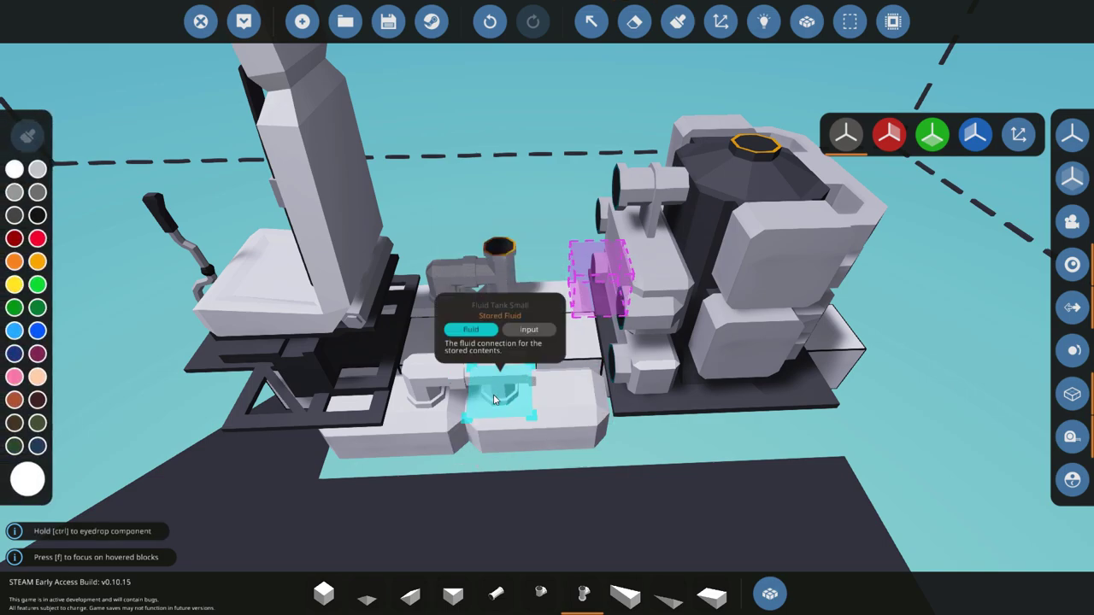
Replace the near rear tank's T-piece with an upright one, and extend the far T-piece toward it with a pipe angle and a straight pipe.
left_click(494, 409)
right_click(494, 409)
key("6")
left_click(511, 338)
left_click(501, 244)
left_click(497, 592)
left_click(494, 241)
left_click(583, 592)
left_click(494, 364)
Place a Pipe T-Piece-Corner on top of the near rear tank's T-piece and connect it to the engine with straight pipe.
left_click(770, 593)
key("BackSpace")
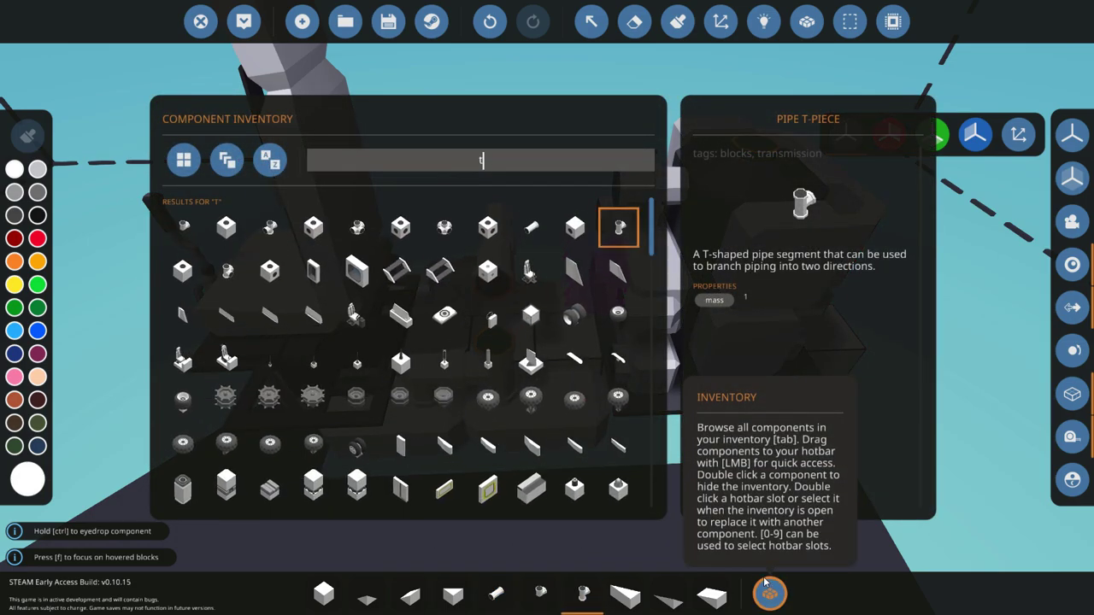
type("tp")
left_click(269, 226)
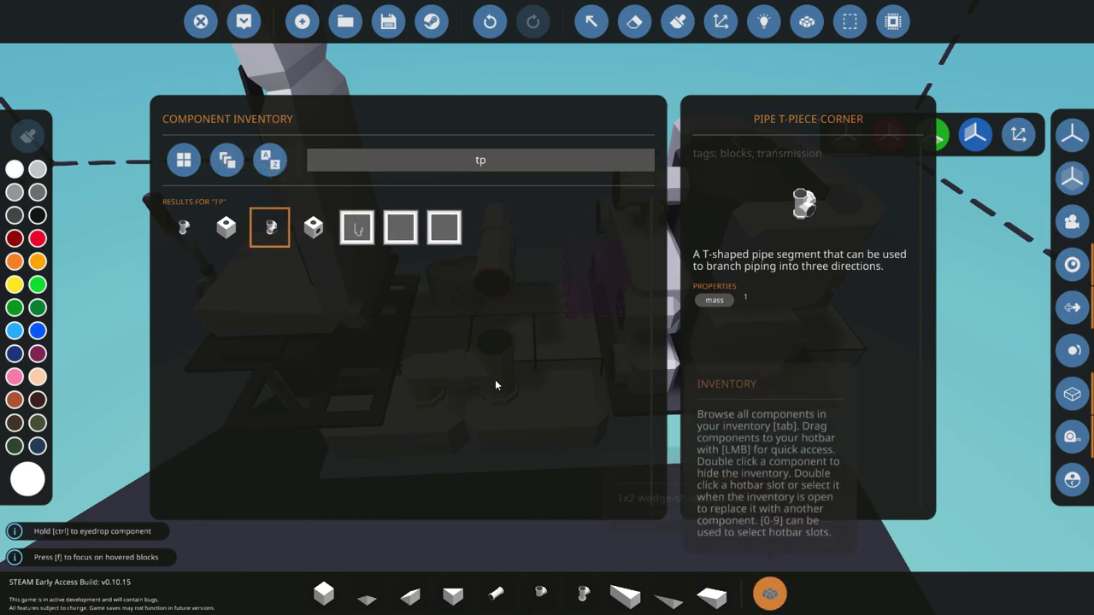
key("Escape")
left_click(482, 301)
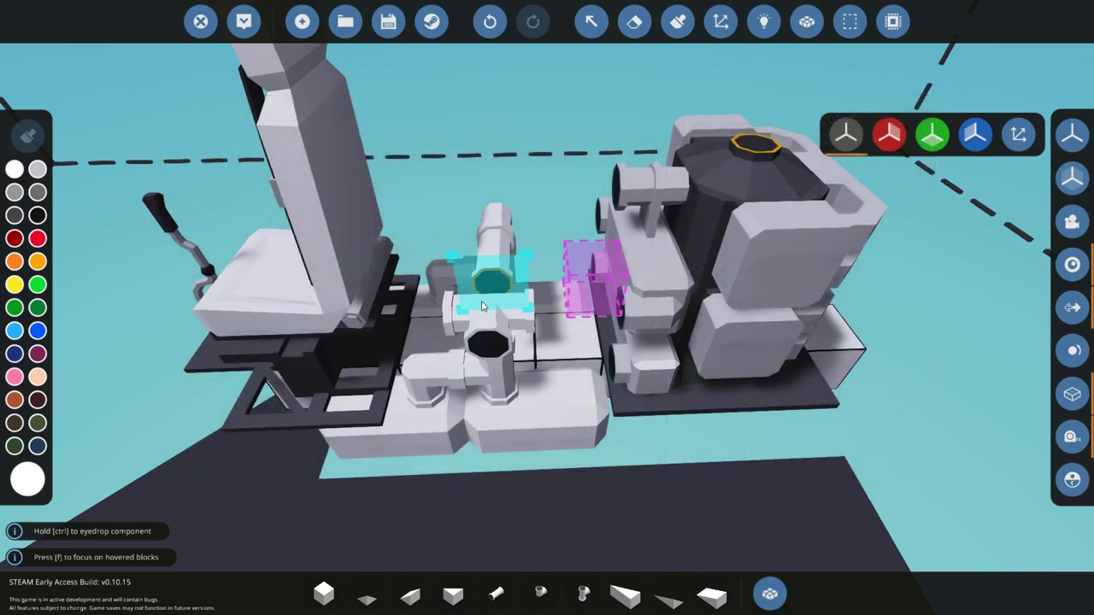
key("5")
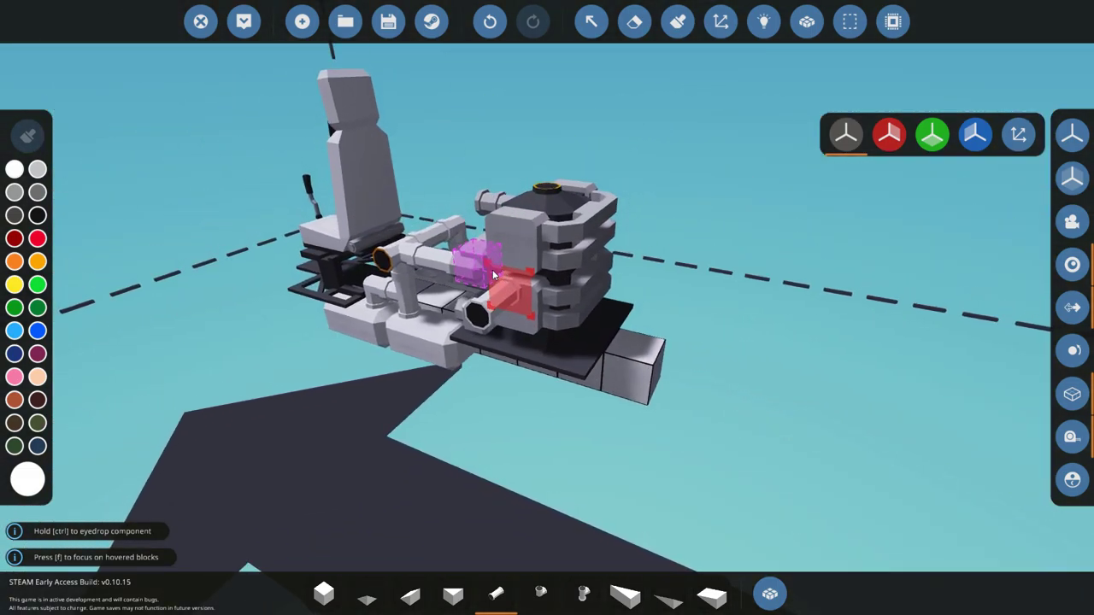
key("f")
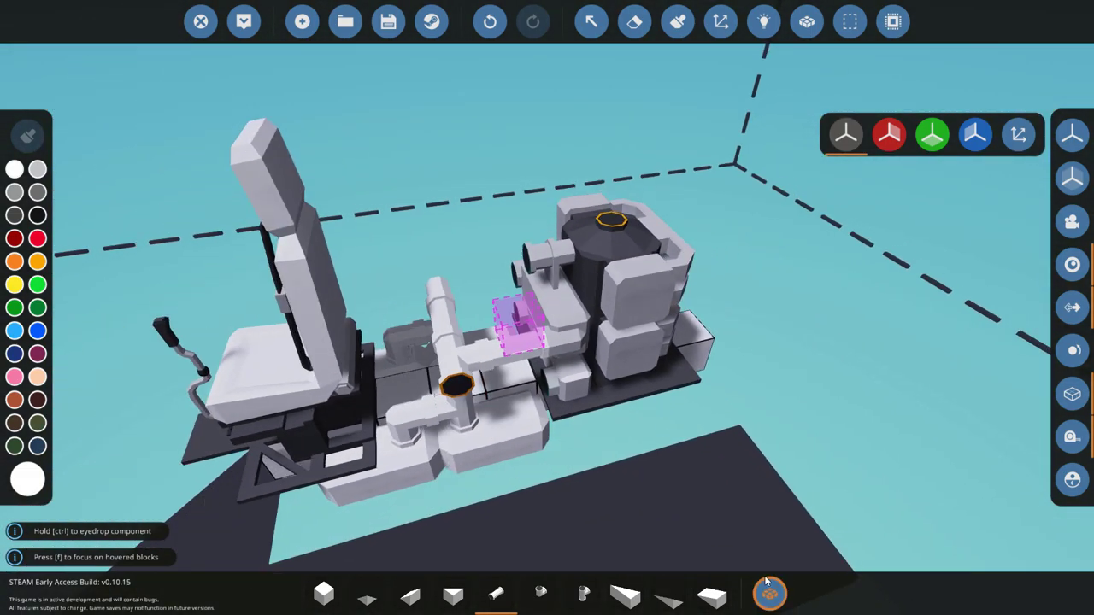
Attach a Fluid Connector to the tank pipe's open outer end and fit a pipe angle on the engine's In Coolant port.
left_click(769, 590)
type("fu")
key("BackSpace")
key("BackSpace")
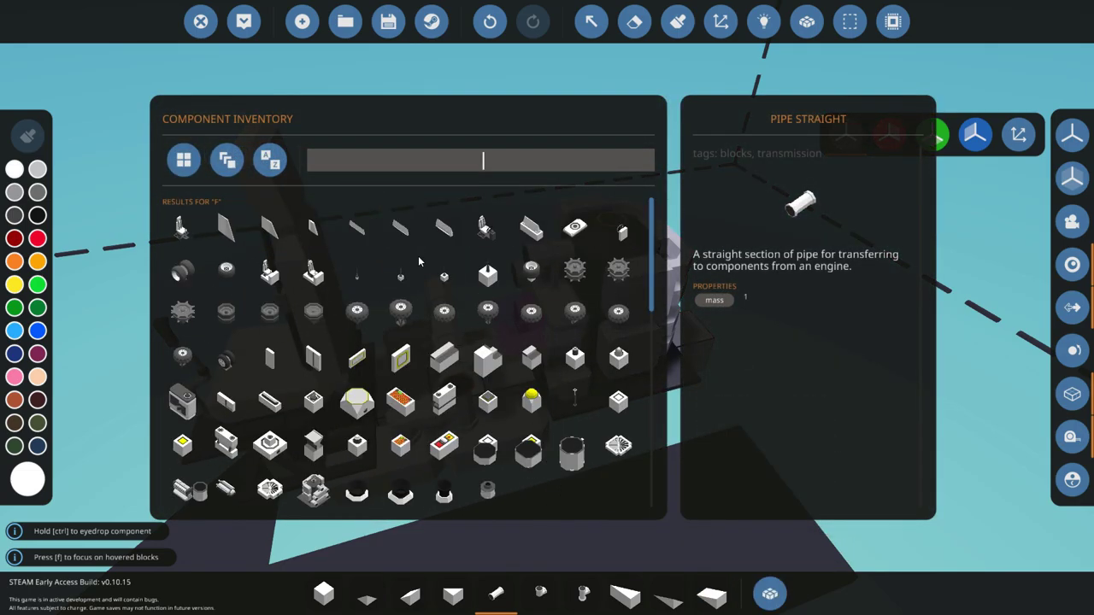
type("por")
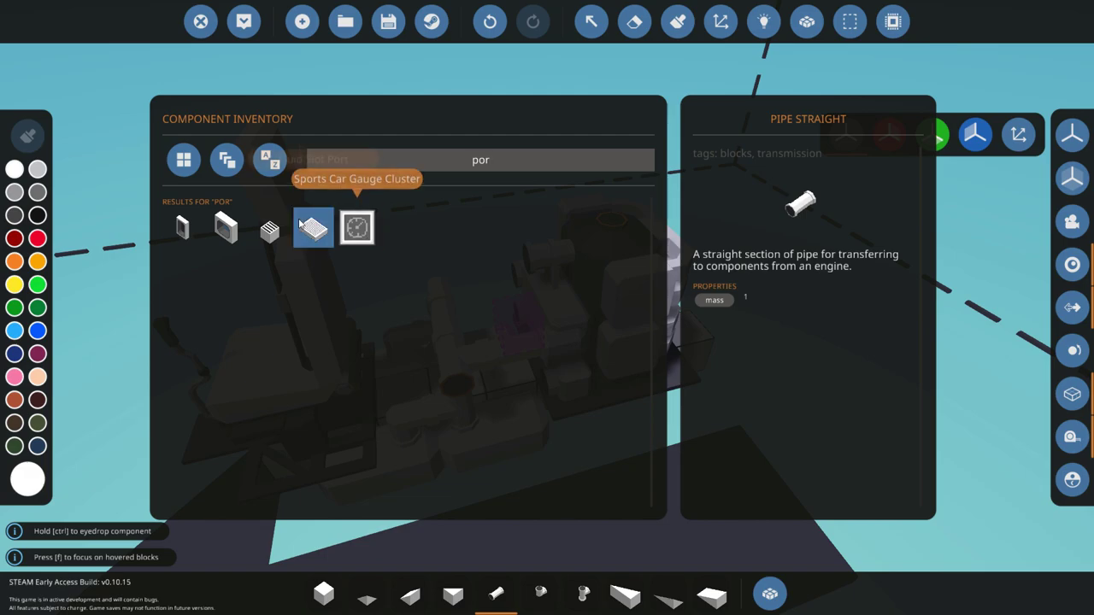
key("BackSpace")
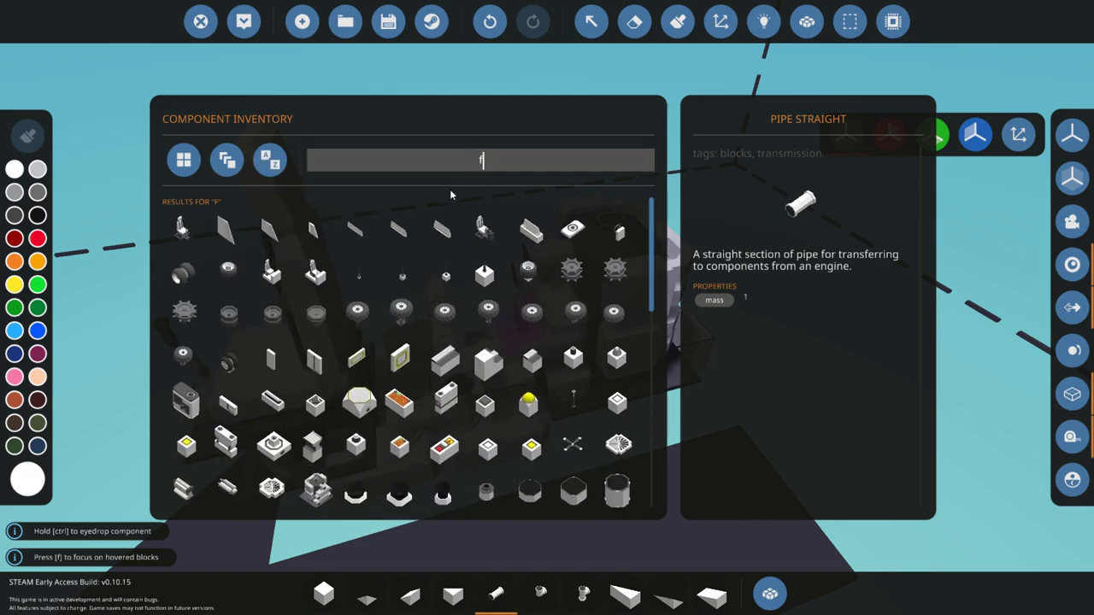
type("flui")
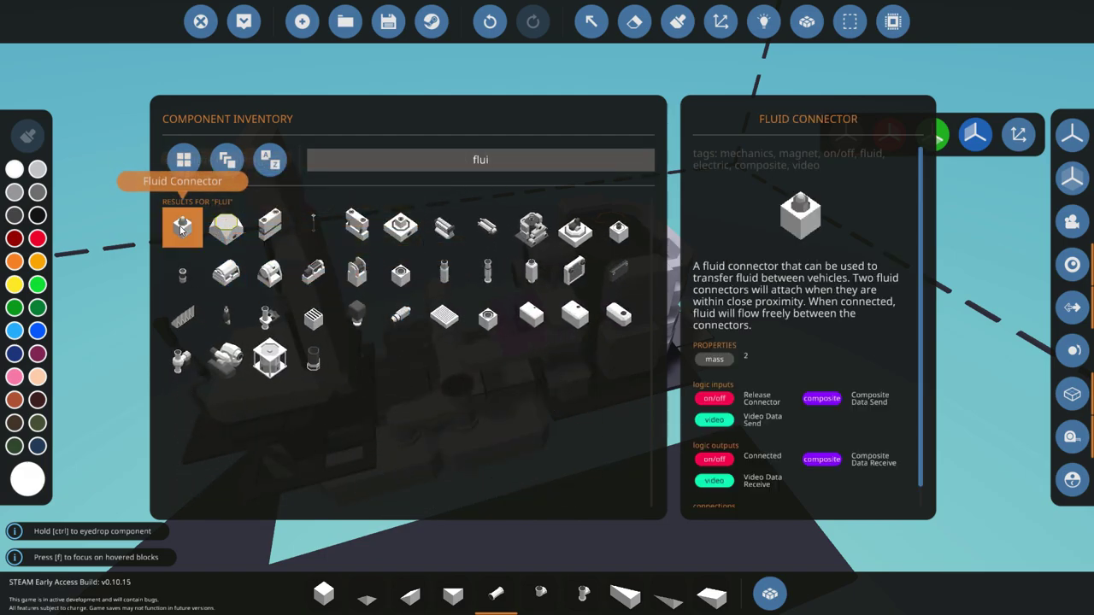
left_click(182, 225)
left_click(770, 594)
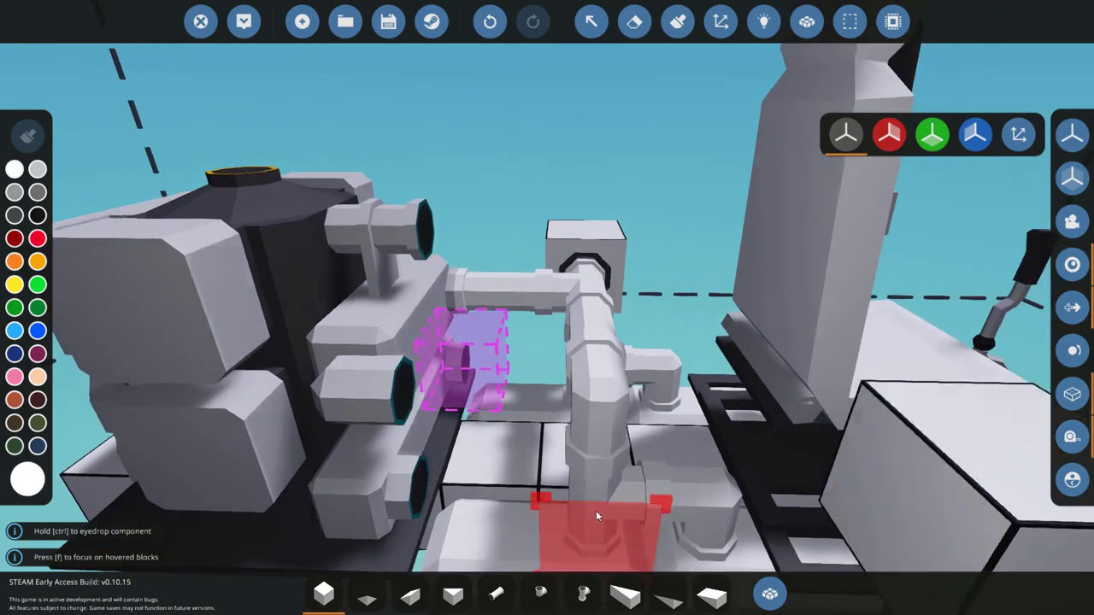
key("6")
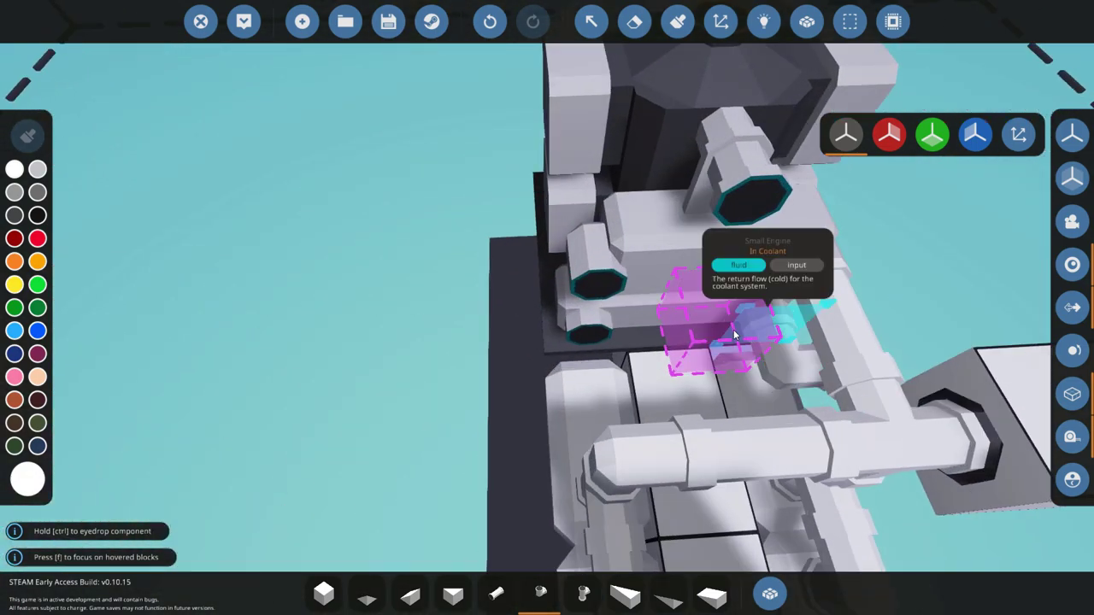
left_click(734, 333)
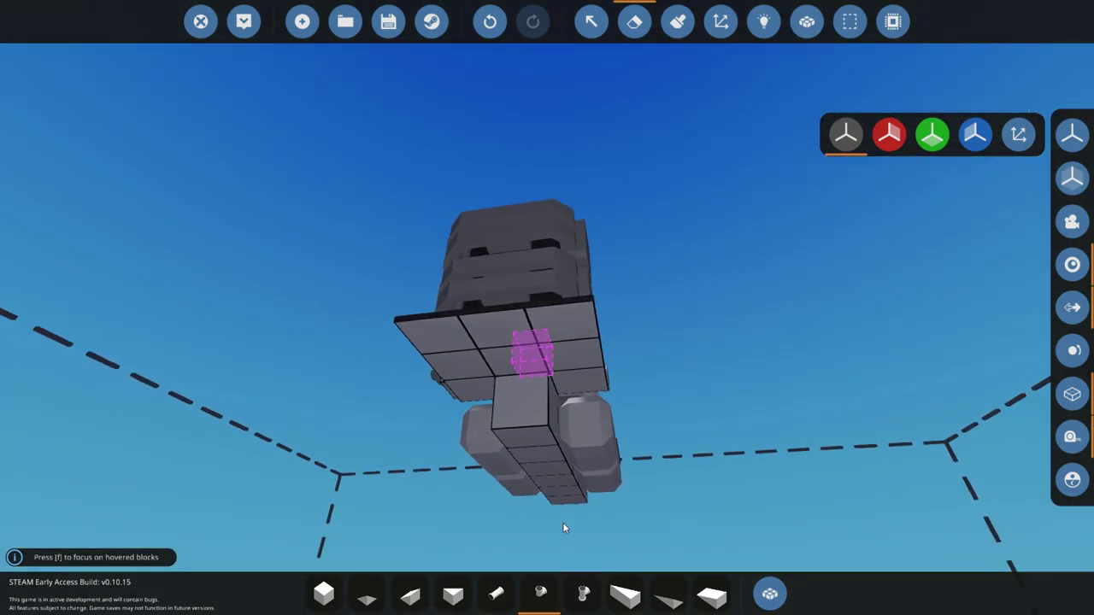
Try to attach a radiator to the end of the block row beneath the engine.
left_click(769, 594)
type("rad")
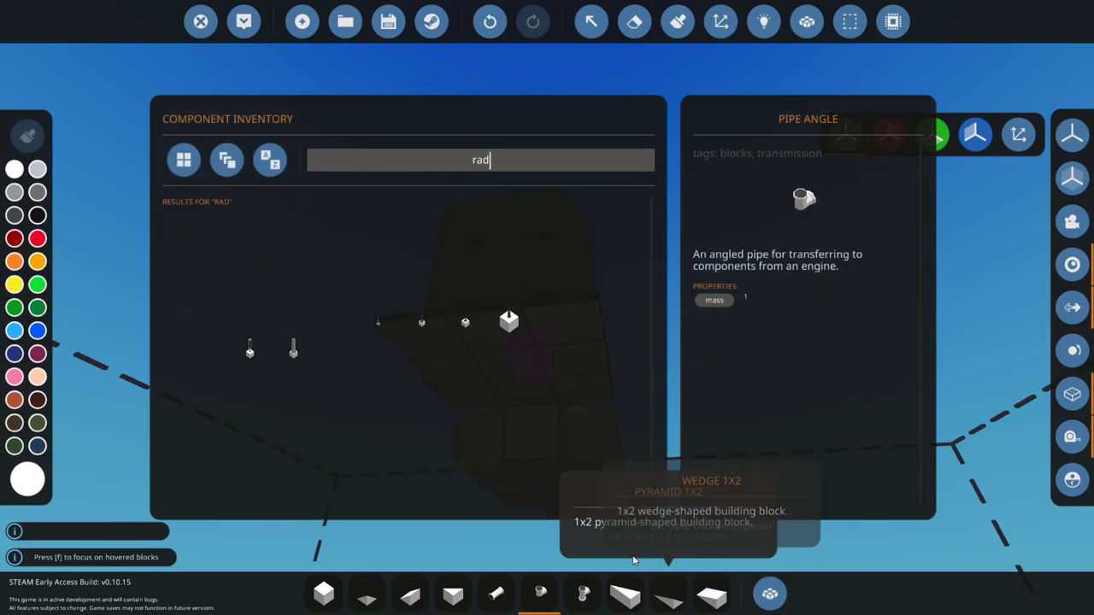
left_click(770, 594)
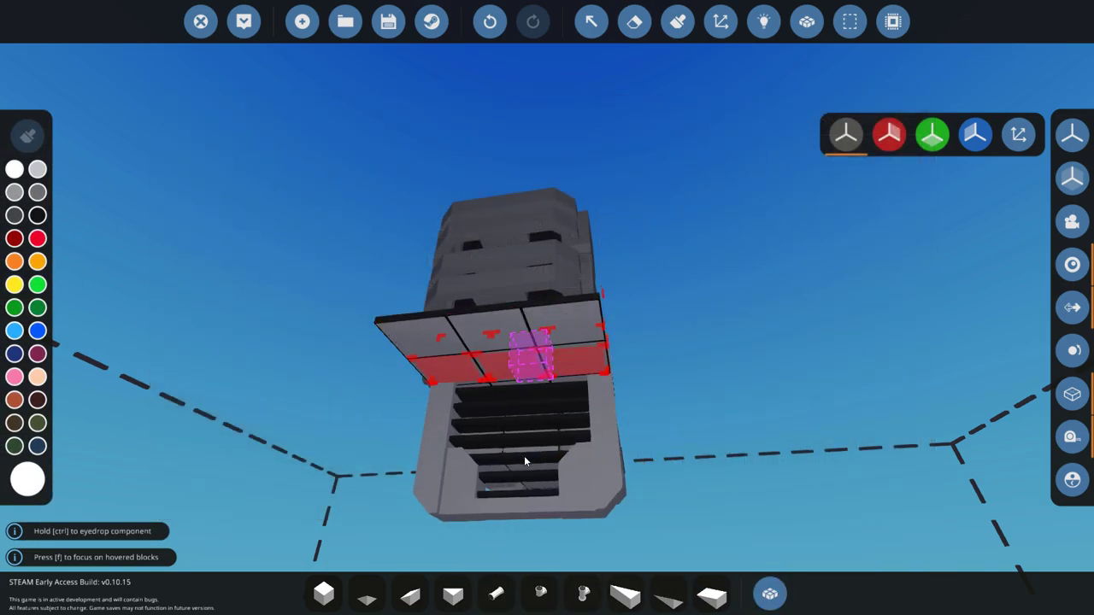
left_click(524, 458)
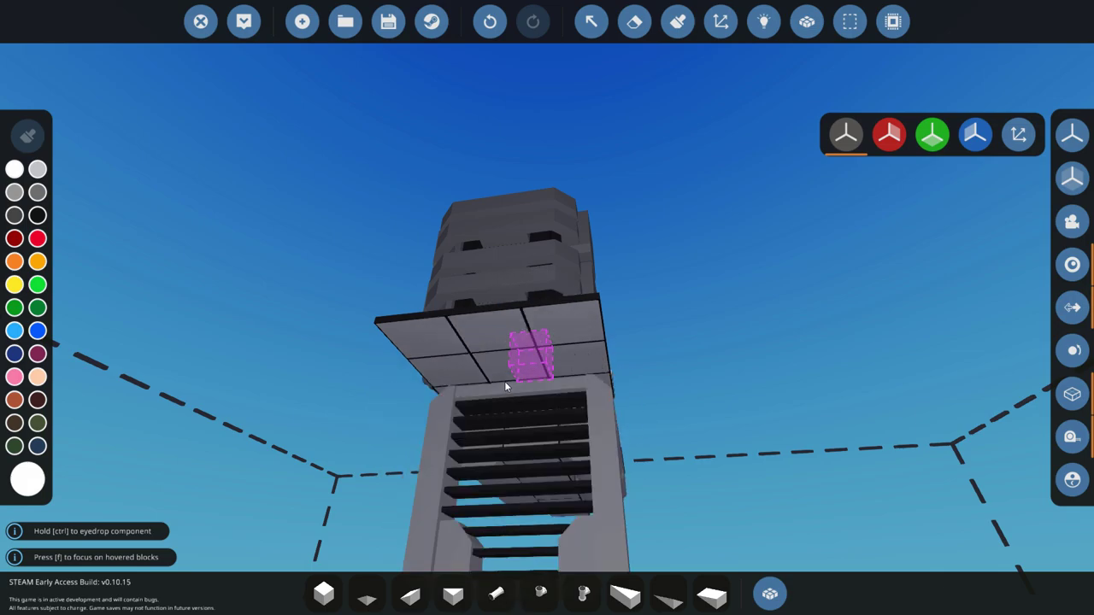
left_click_drag(501, 366, 677, 350)
Turn on mirroring across the red plane, widen the block row's end to three blocks, and attach the radiator there.
left_click(889, 134)
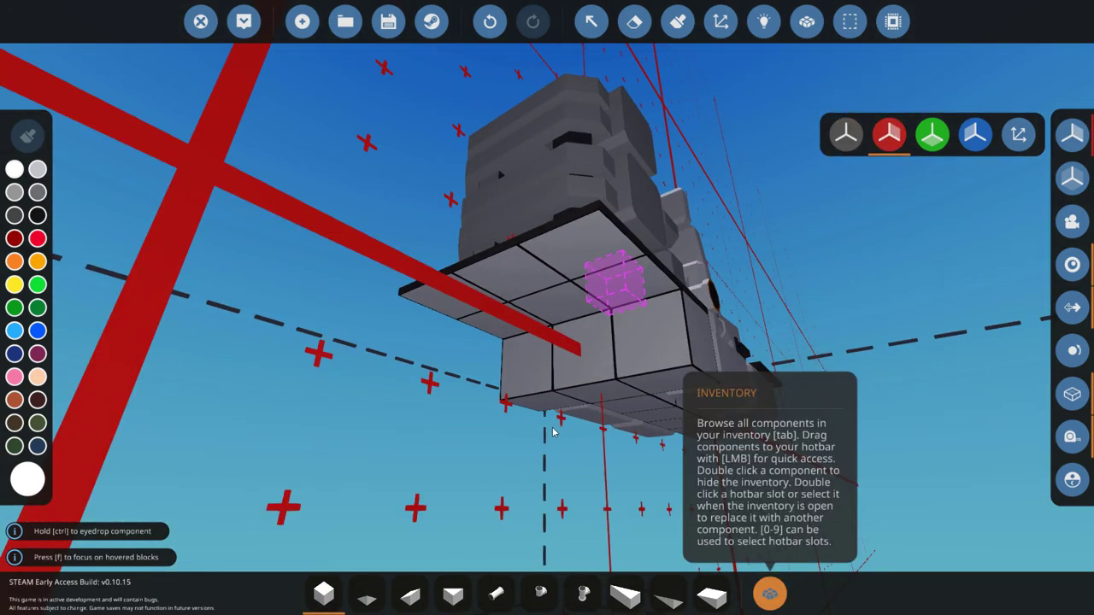
left_click(771, 594)
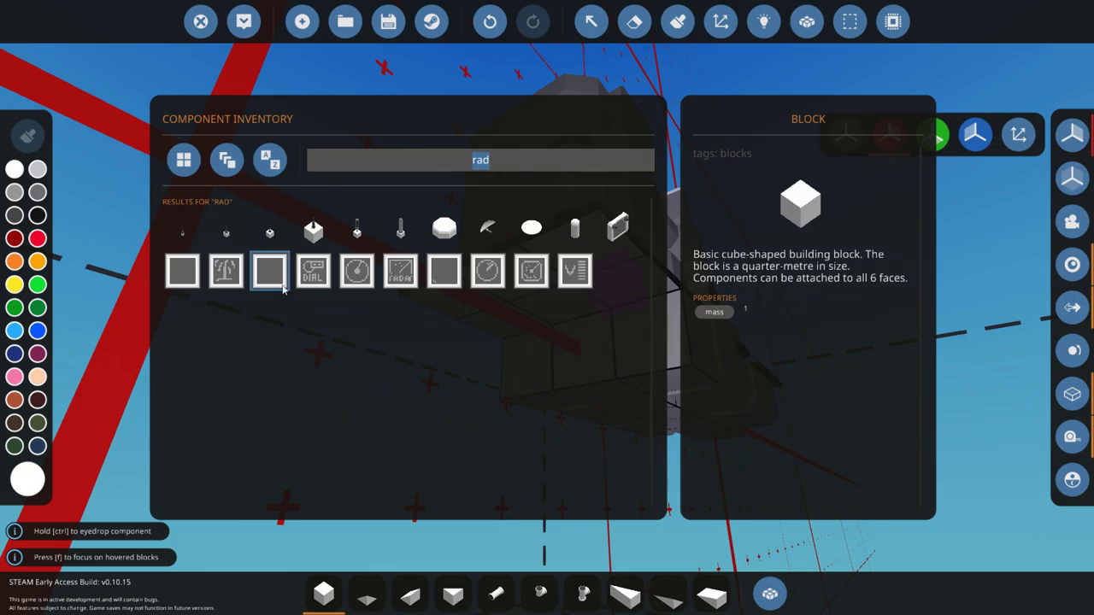
left_click(772, 590)
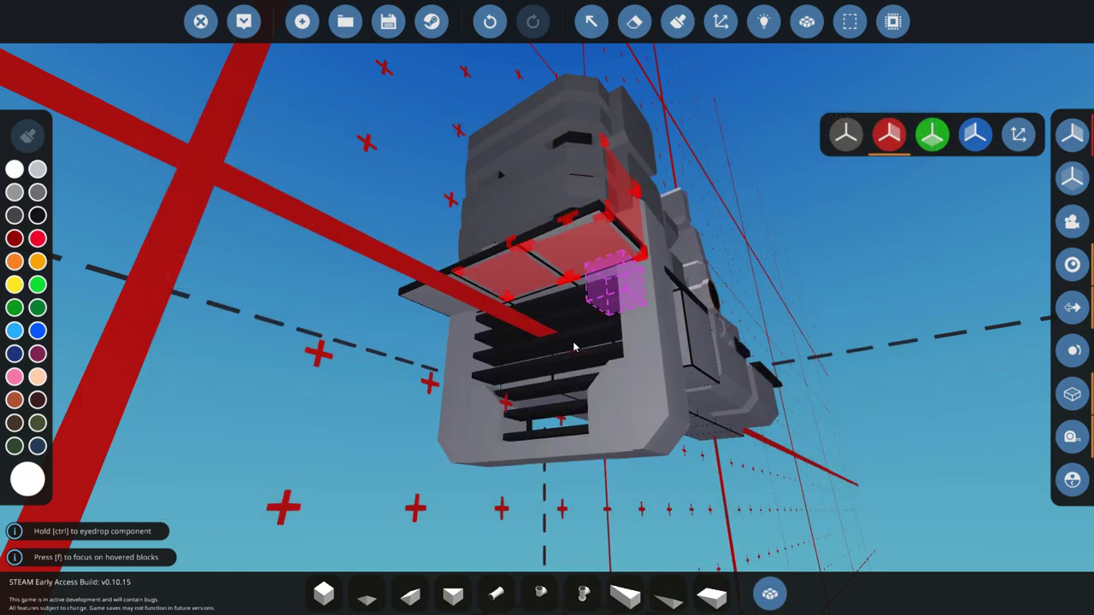
mouse_move(573, 341)
left_mouse_down()
mouse_move(582, 410)
mouse_move(575, 359)
left_mouse_up()
Run mirrored pipe angles and straight pipes from the engine's coolant ports along both sides toward the radiator.
key("6")
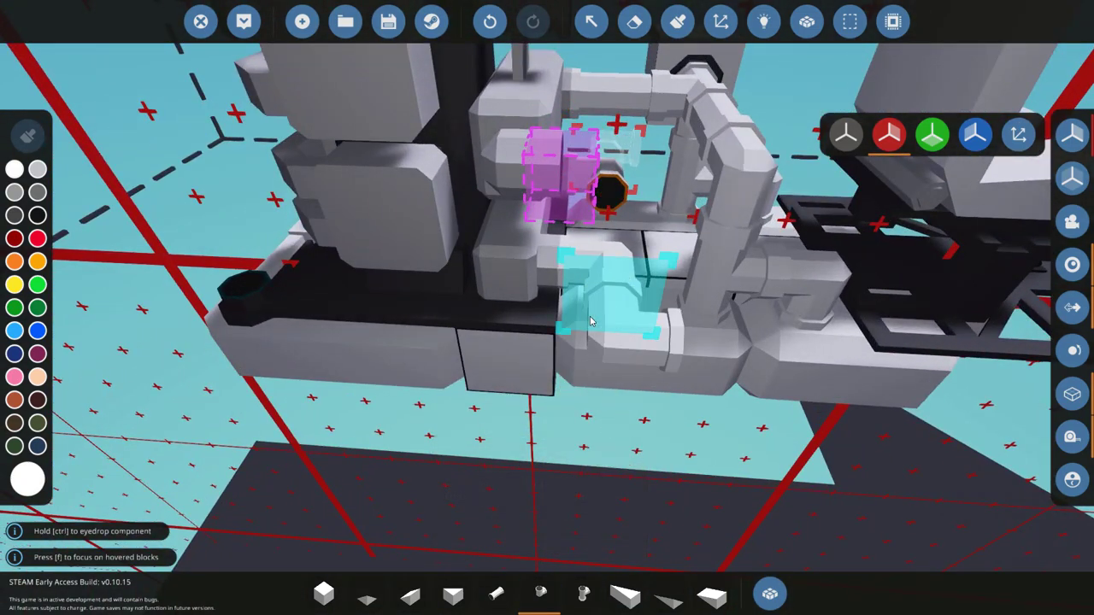
mouse_move(590, 321)
left_mouse_down()
mouse_move(568, 384)
mouse_move(457, 397)
mouse_move(498, 291)
mouse_move(479, 276)
mouse_move(505, 257)
mouse_move(491, 274)
mouse_move(530, 439)
left_mouse_up()
key("5")
key("1")
key("x")
scroll(498, 291, "up", 3)
key("c")
Fit mirrored pipe angles on the radiator's ports and join them to the open side pipes.
left_click_drag(559, 270, 419, 285)
key("d")
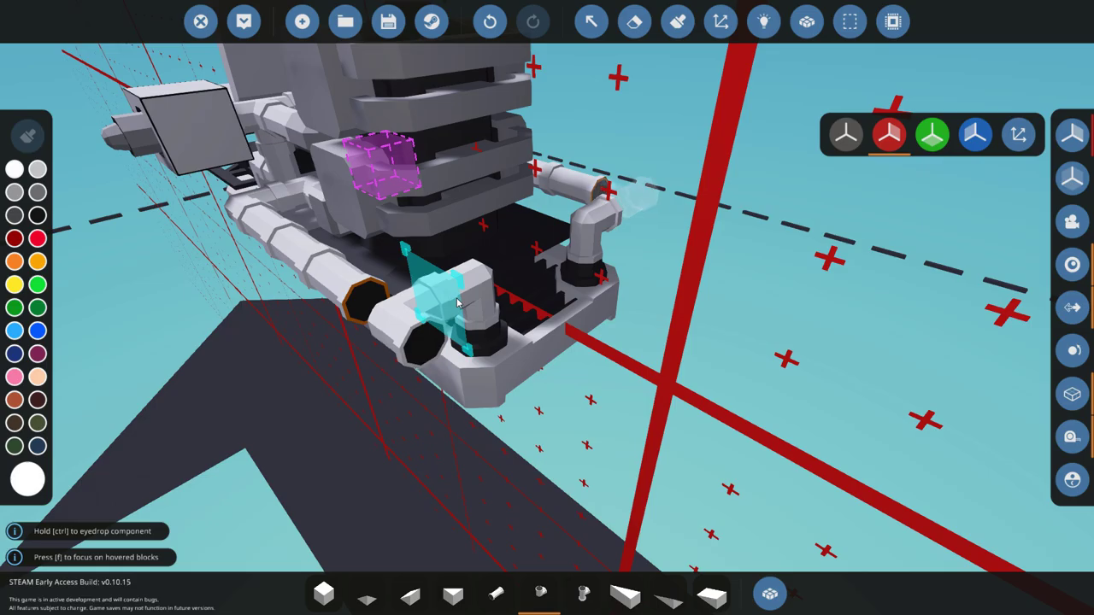
left_click_drag(459, 304, 551, 496)
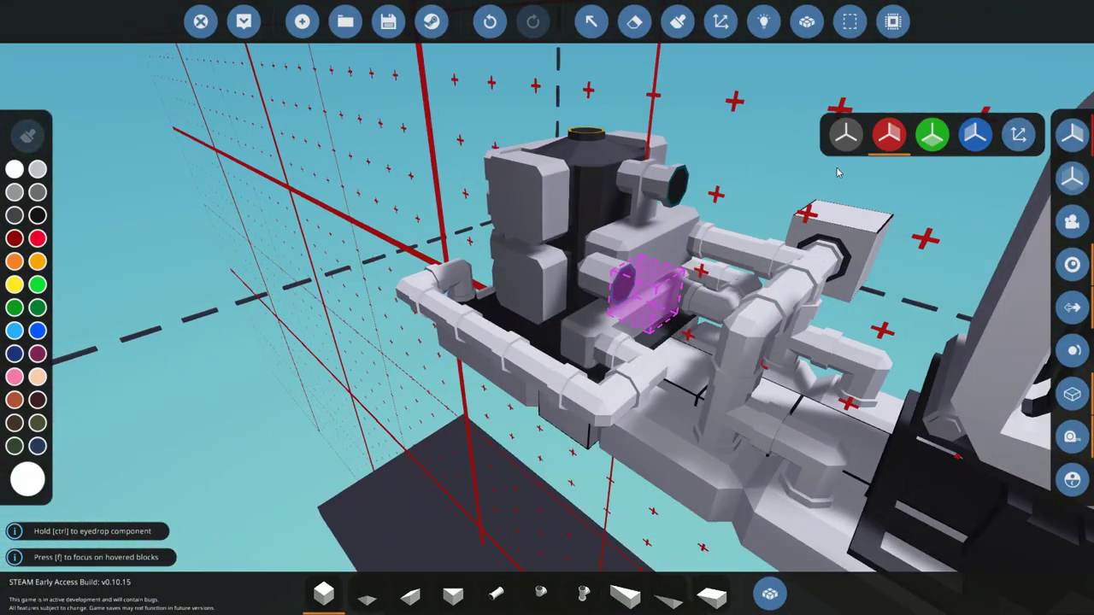
Turn off mirroring and route the engine's exhaust port outward with pipe angles, clear of the coolant pipe.
key("m")
left_click(540, 594)
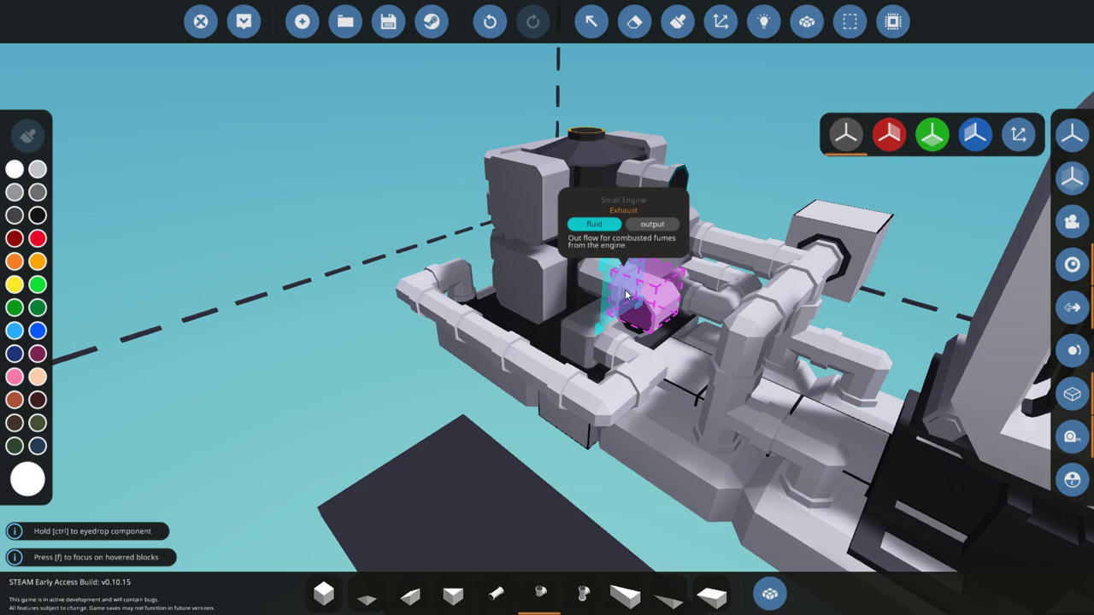
left_click_drag(623, 318, 633, 454)
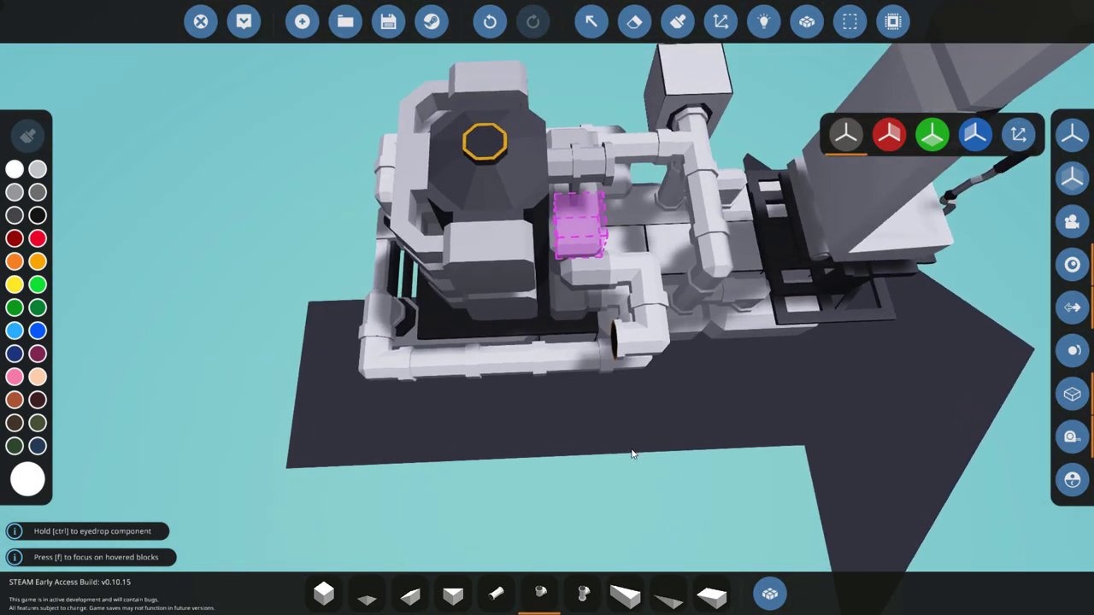
Attach a Fluid Exhaust to the open end of the engine's exhaust pipe.
left_click(770, 595)
type("exh")
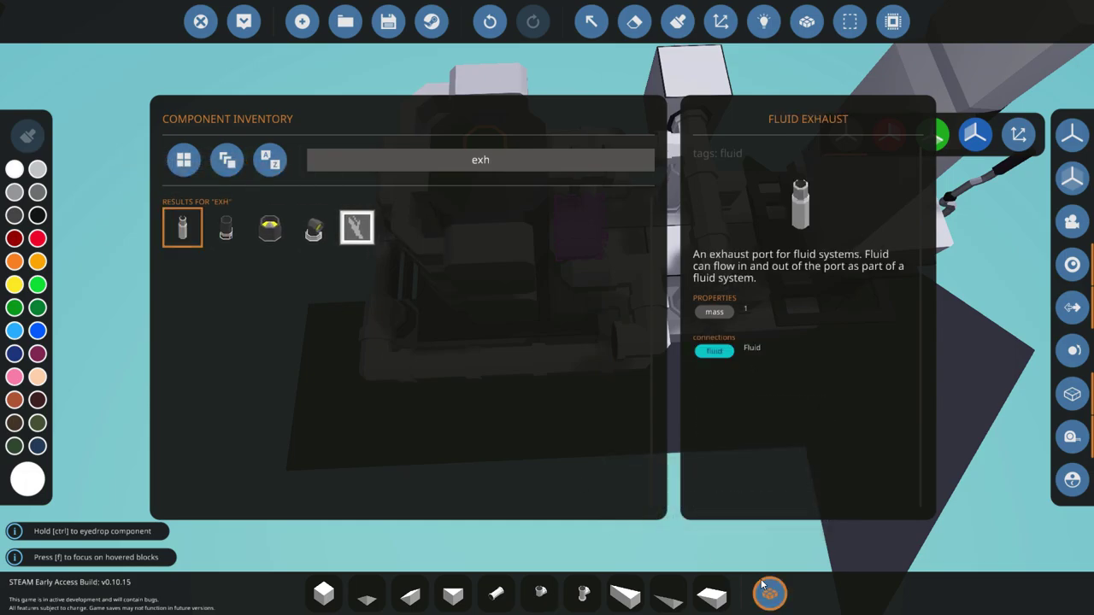
key("Escape")
left_click_drag(613, 342, 672, 389)
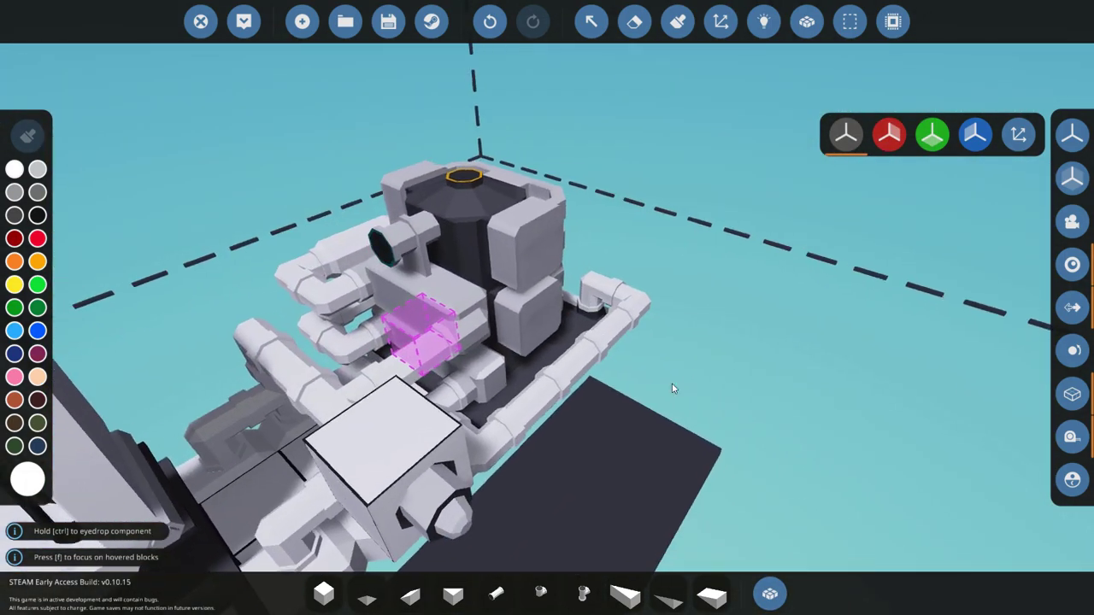
Attach a slatted fluid port block to the engine's uppermost pipe port.
left_click(770, 593)
type("por")
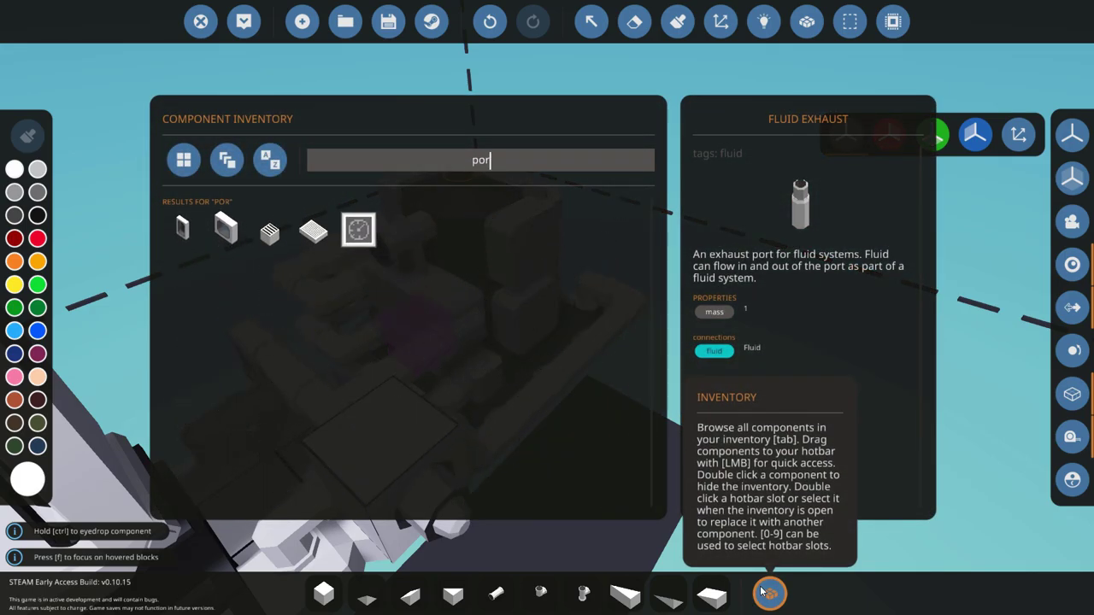
key("Tab")
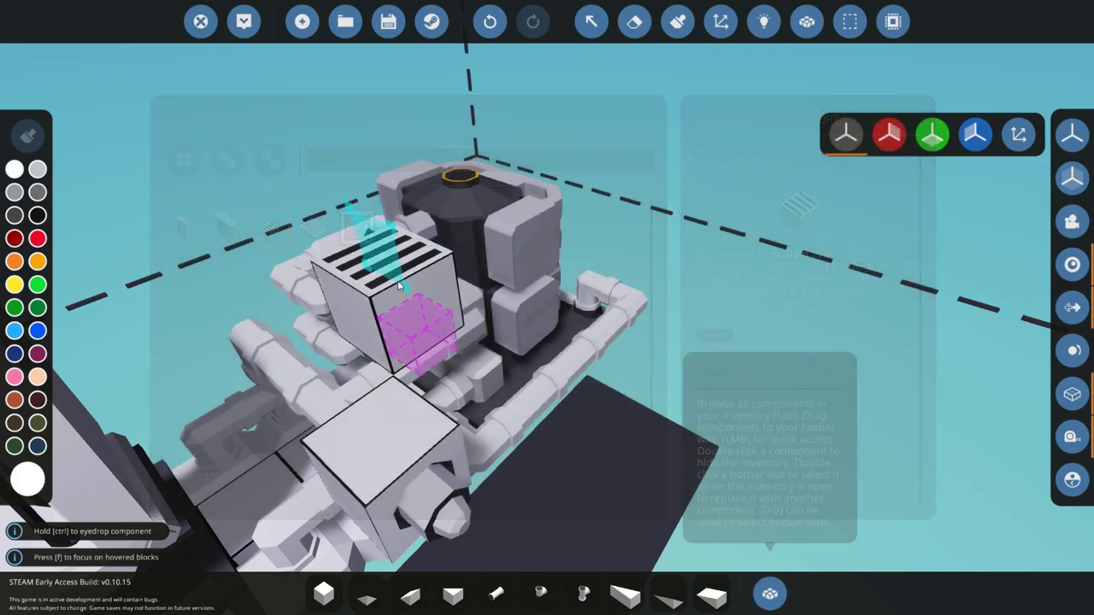
left_click_drag(603, 458, 618, 457)
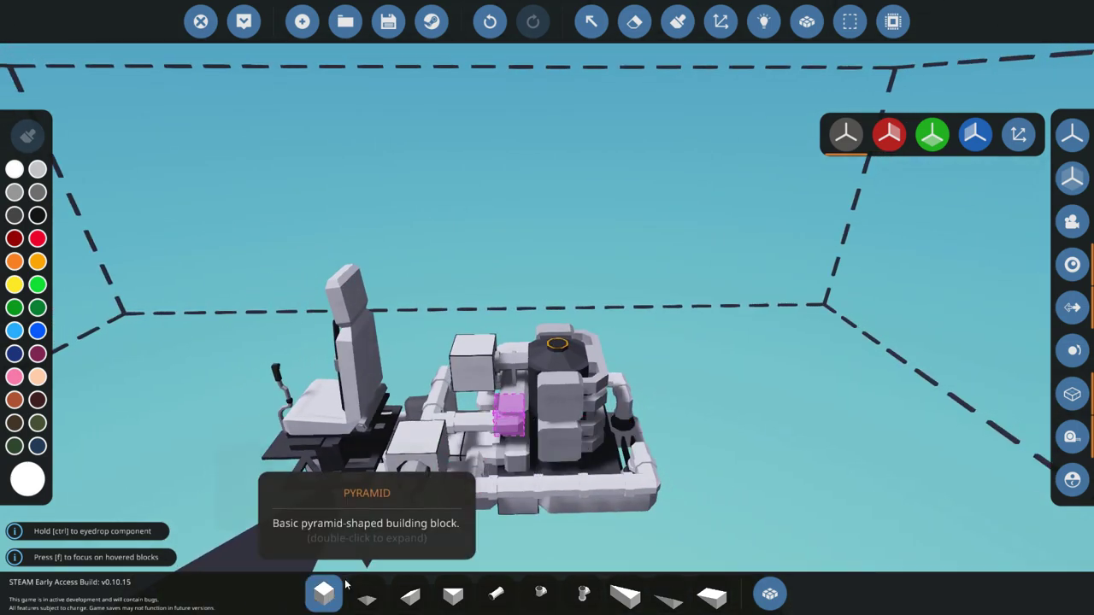
Build a rising beam of 1x2 sloped blocks outward from the radiator's free end, finishing with a level tip.
scroll(453, 532, "down", 2)
scroll(453, 532, "up", 4)
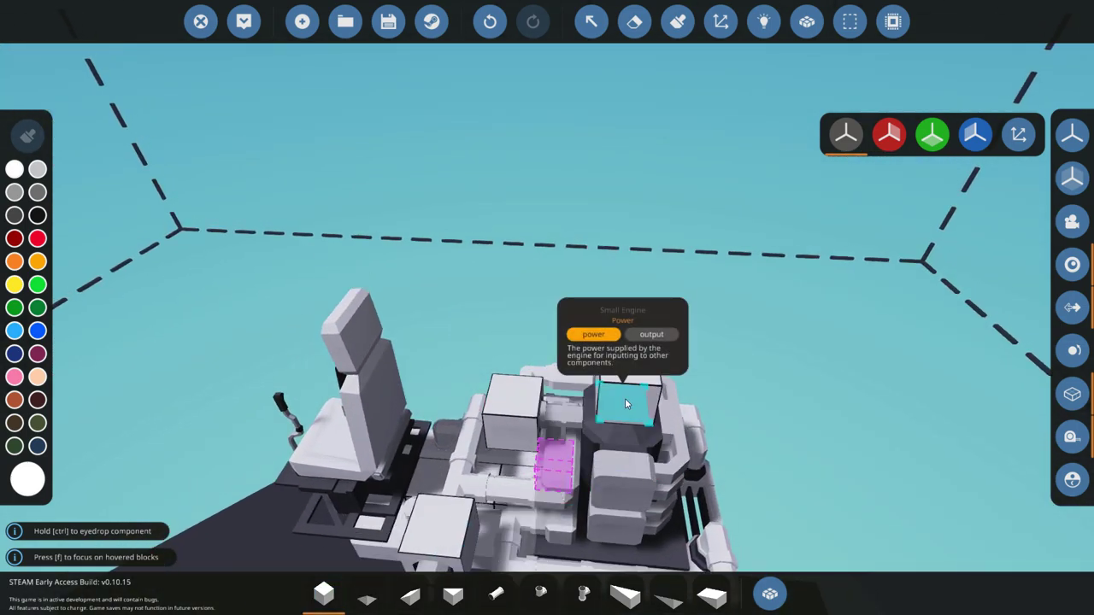
left_click_drag(625, 404, 625, 334)
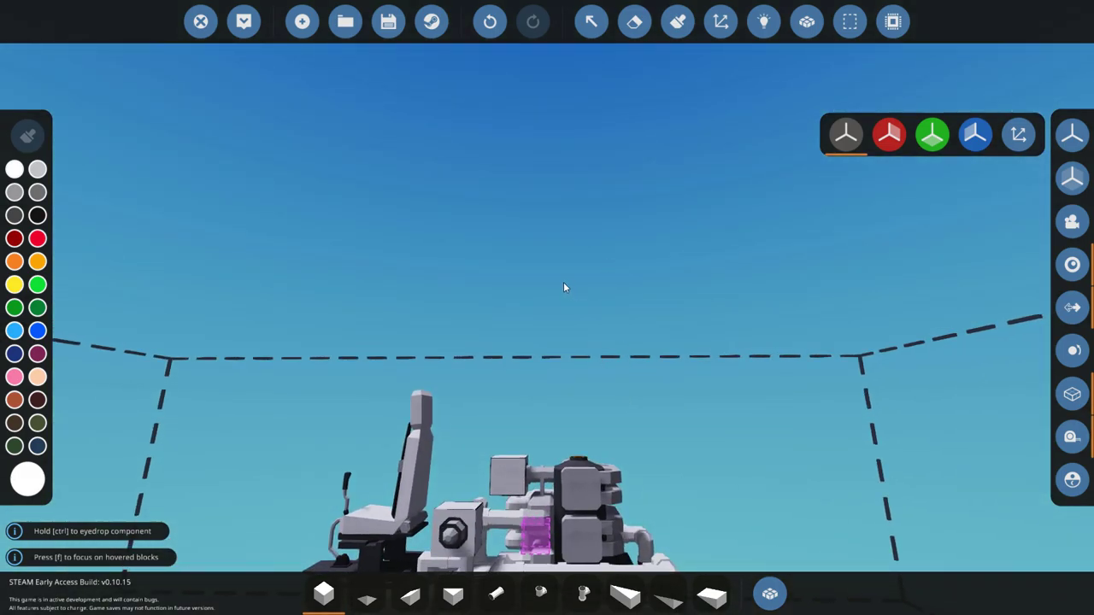
left_click_drag(445, 258, 558, 391)
scroll(557, 390, "up", 3)
left_click_drag(475, 411, 500, 432)
left_click_drag(471, 385, 489, 380)
right_click(509, 389)
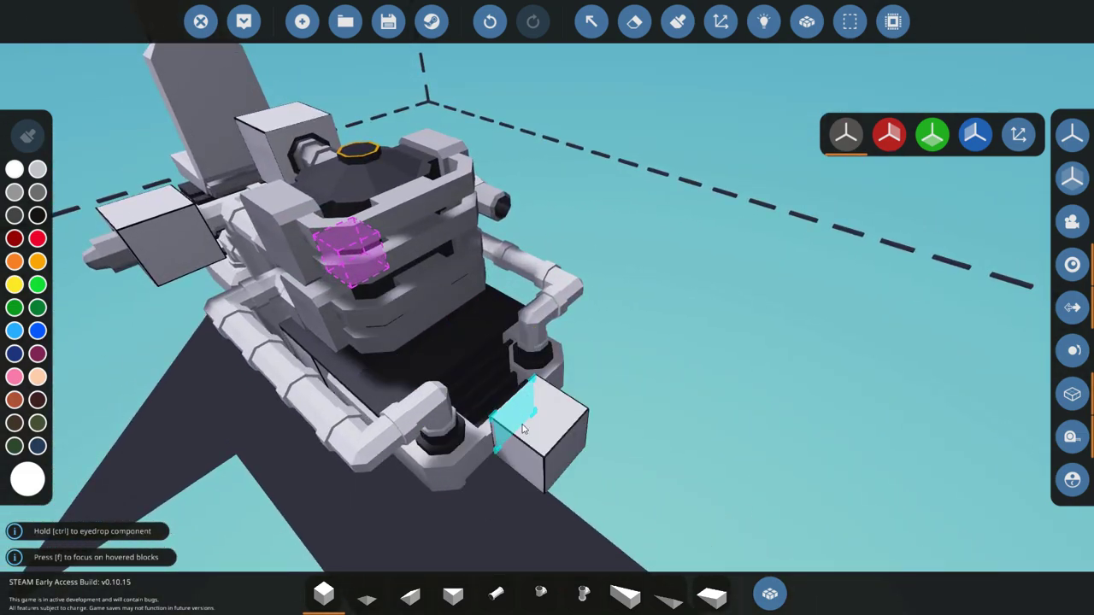
left_click(728, 604)
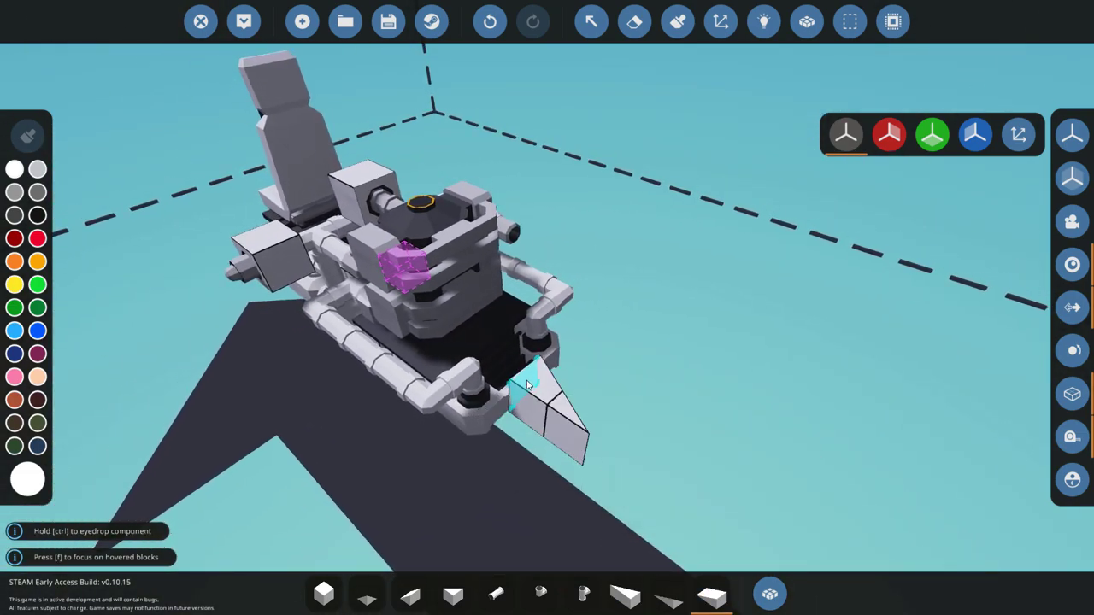
mouse_move(523, 387)
left_mouse_down()
mouse_move(684, 308)
mouse_move(590, 376)
mouse_move(537, 383)
left_mouse_up()
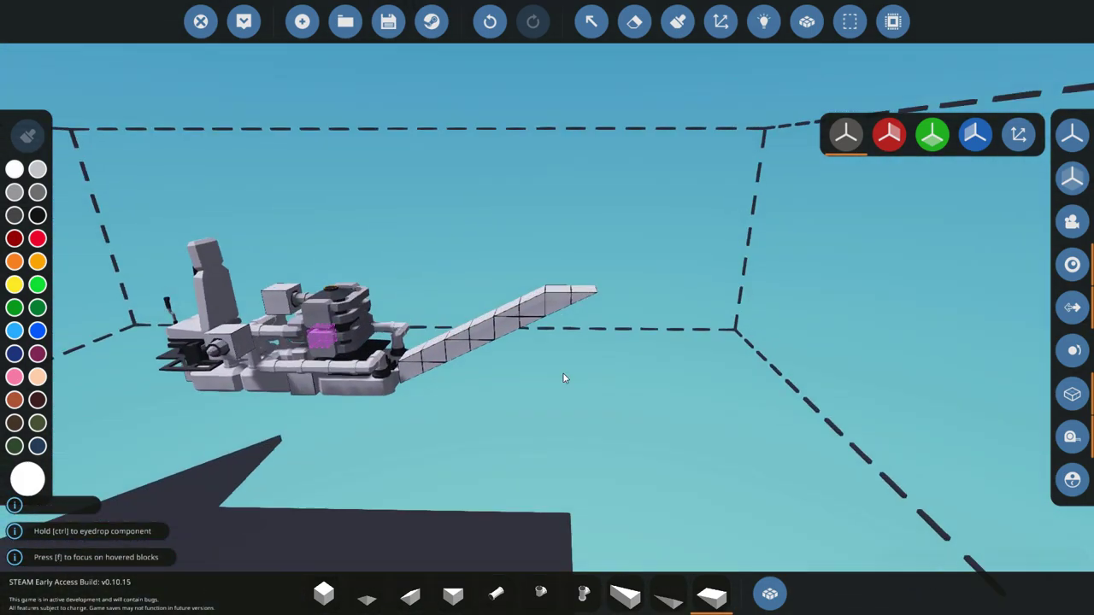
Build a straight horizontal beam of cube blocks from behind the engine to the raised tip of the sloped beam.
key("1")
right_click(663, 428)
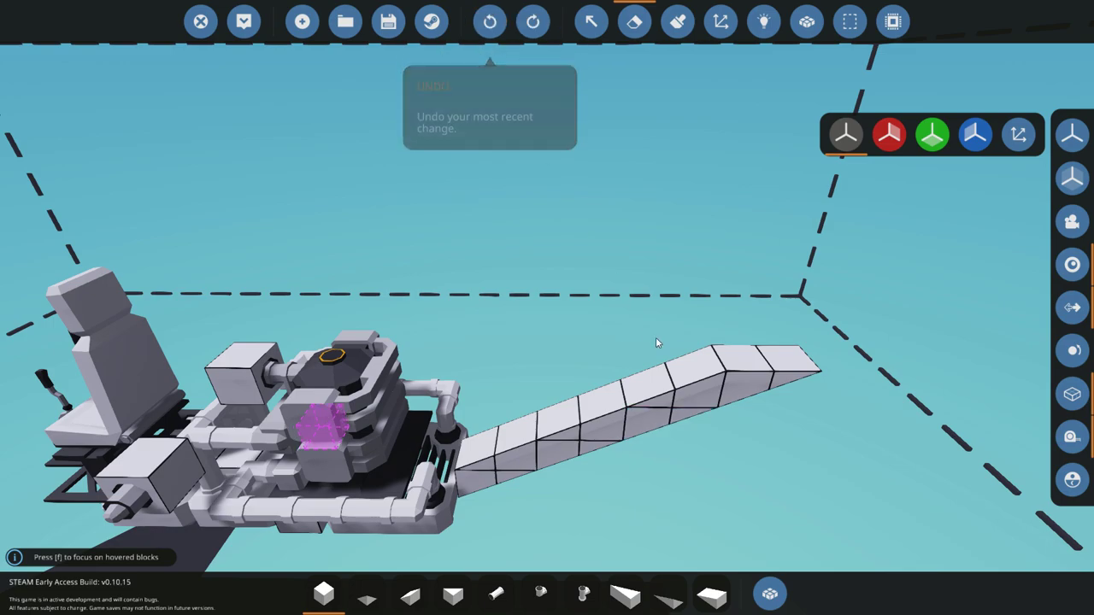
left_click(423, 369)
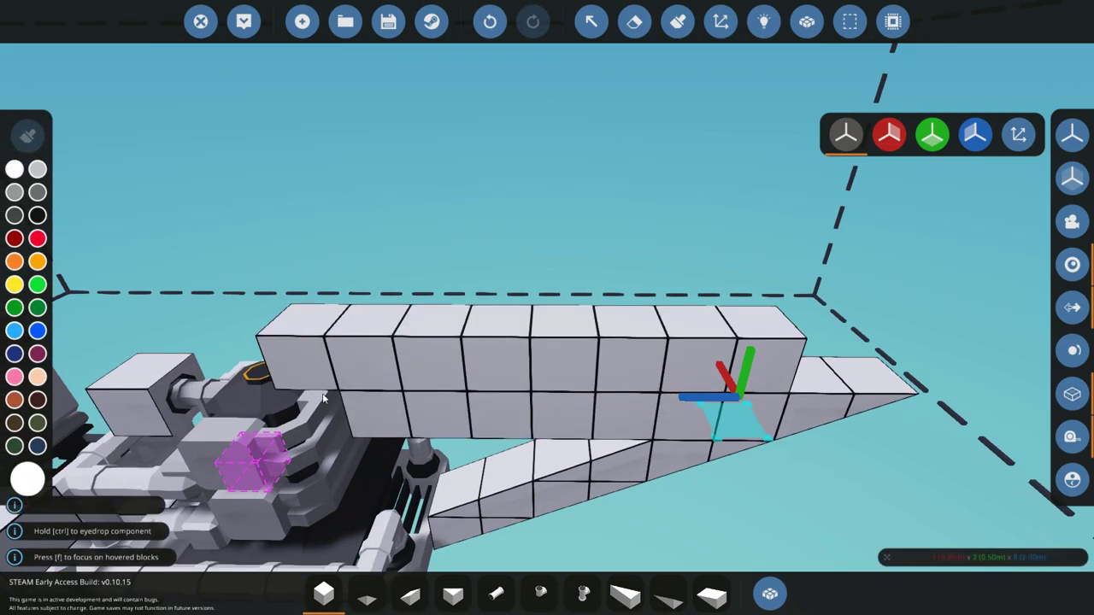
key("s")
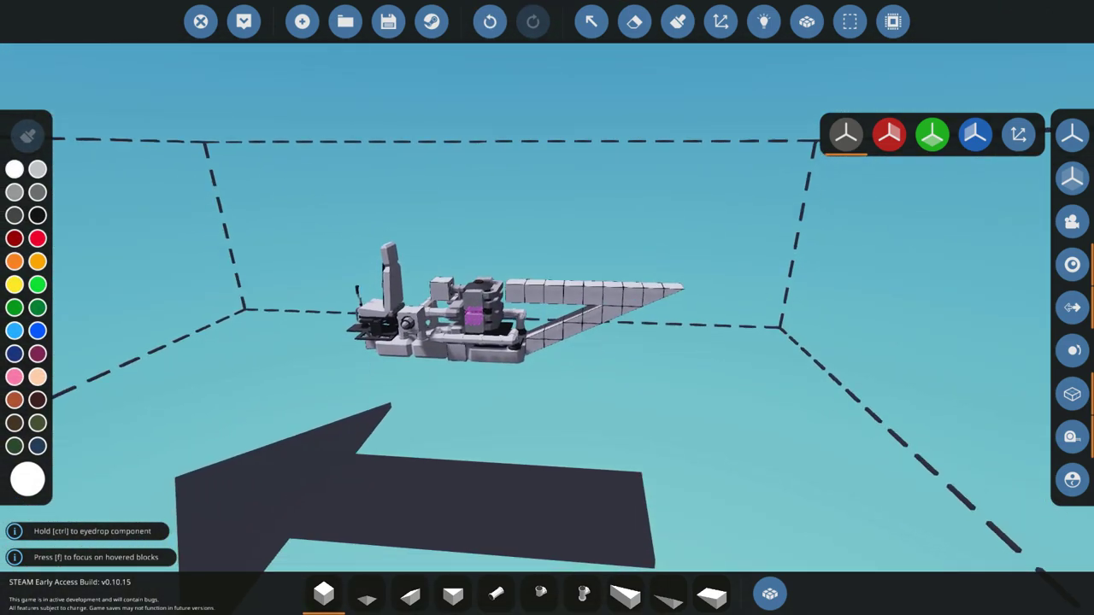
key("w")
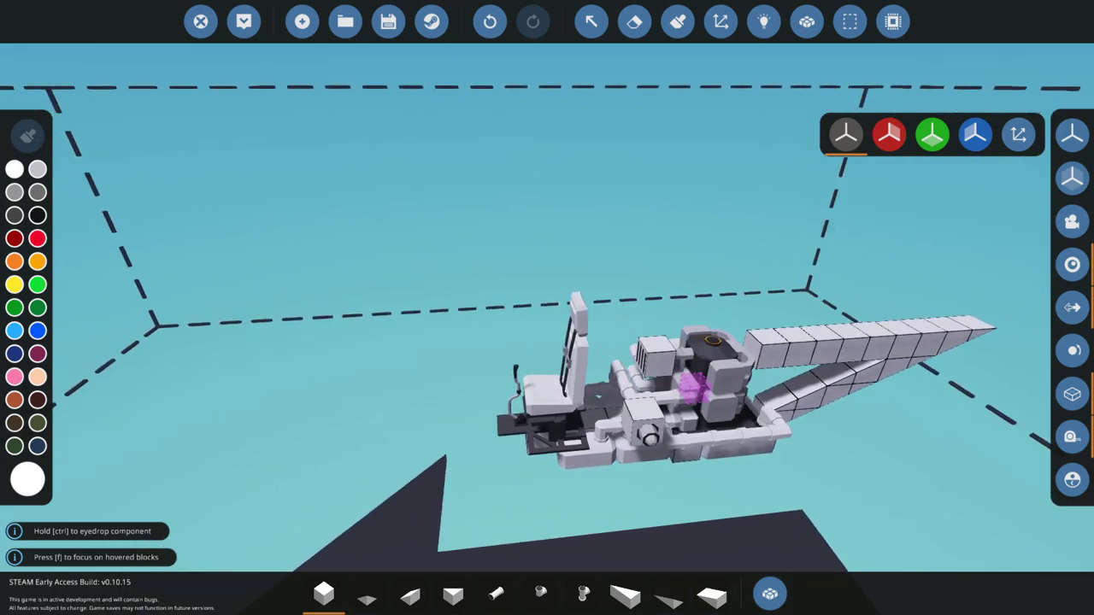
Enable mirroring on the red plane and build an upward-stepped nose in front of the seat from cube, corner and wedge blocks.
key("f")
left_click_drag(328, 315, 386, 325)
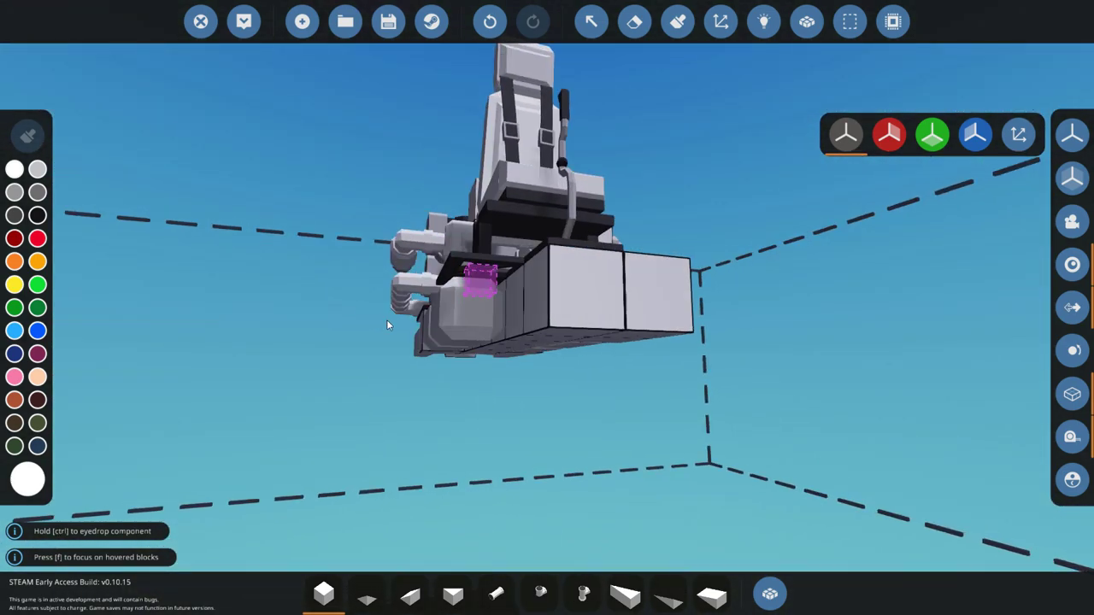
left_click(884, 138)
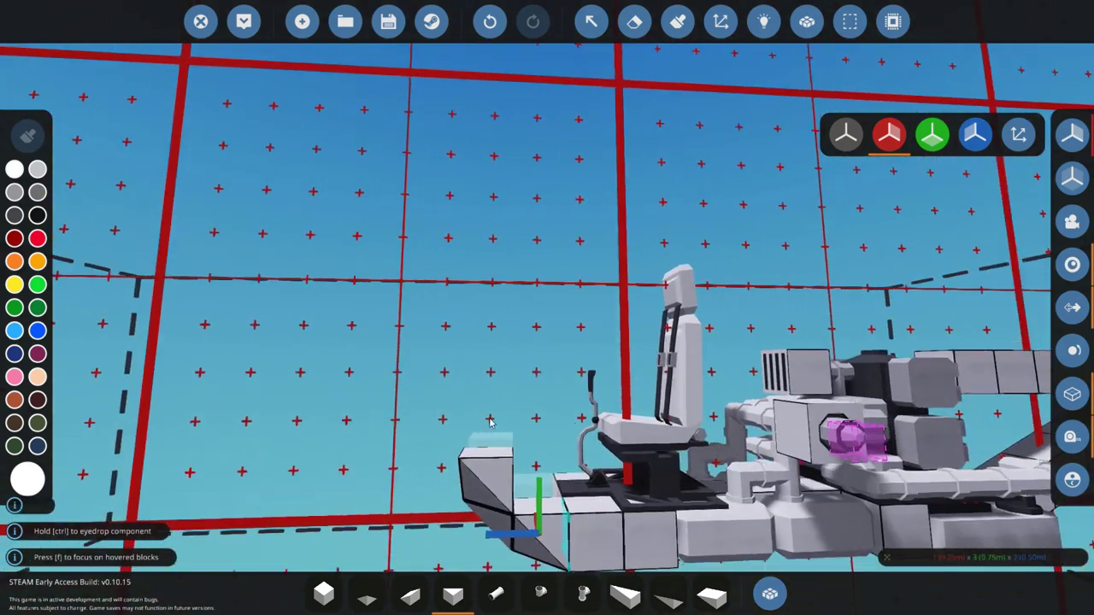
left_click(443, 423)
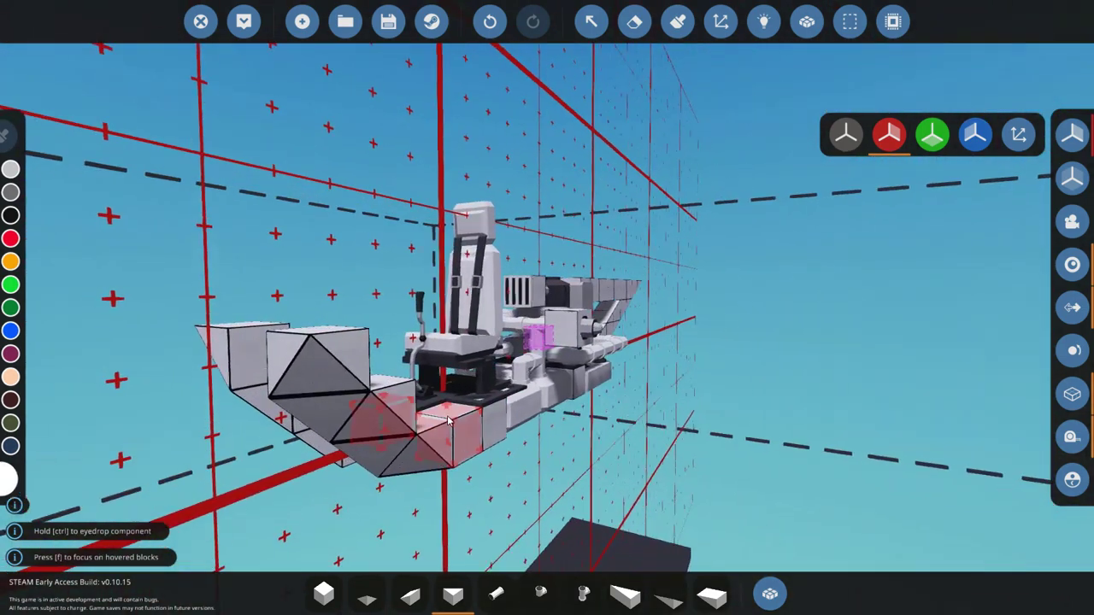
left_click(411, 594)
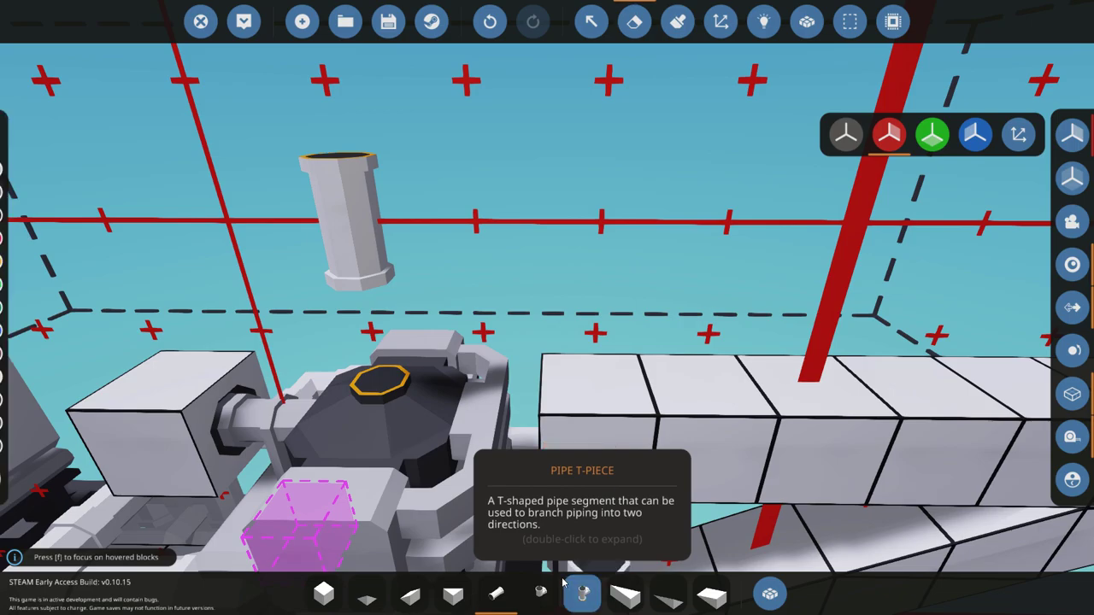
Attach a Pipe T-Piece to the engine's power output and run straight pipes upward and rearward along the top of the tail beam.
left_click(568, 588)
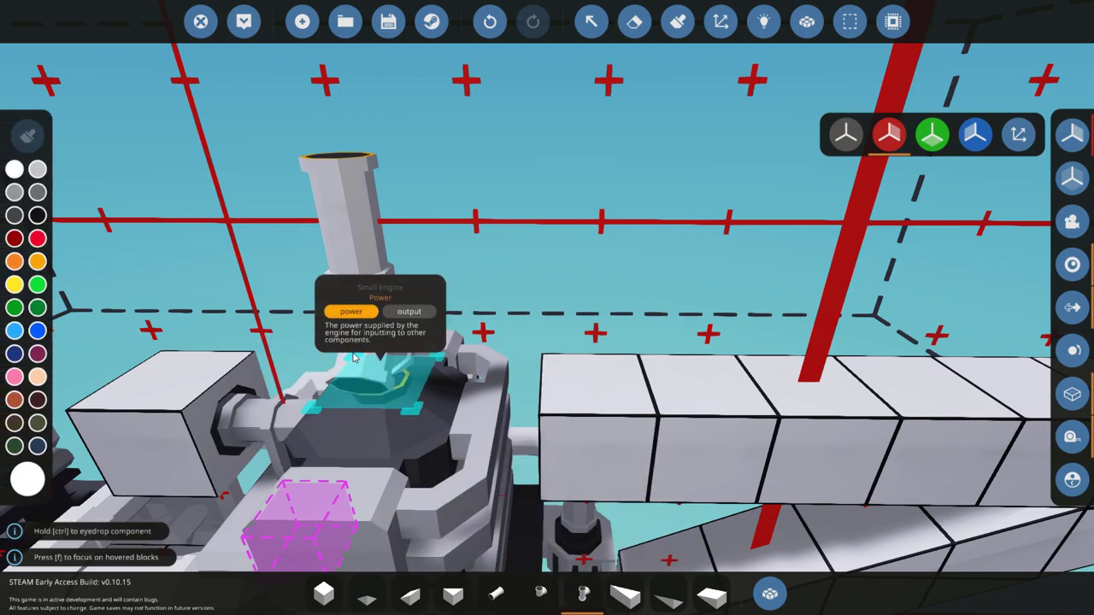
left_click(496, 594)
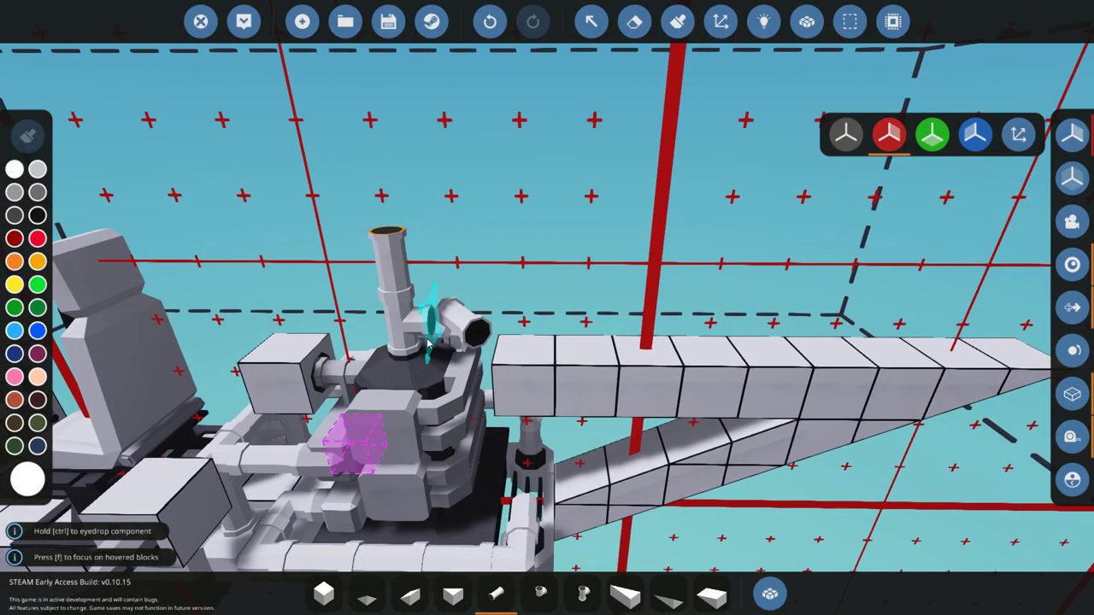
scroll(697, 323, "down", 6)
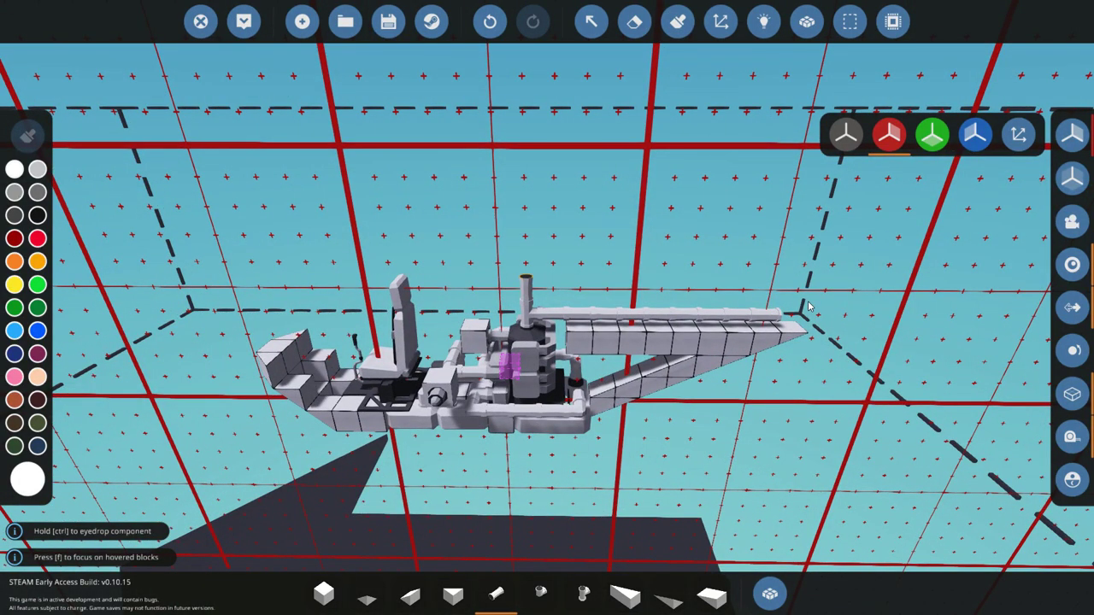
scroll(675, 353, "up", 3)
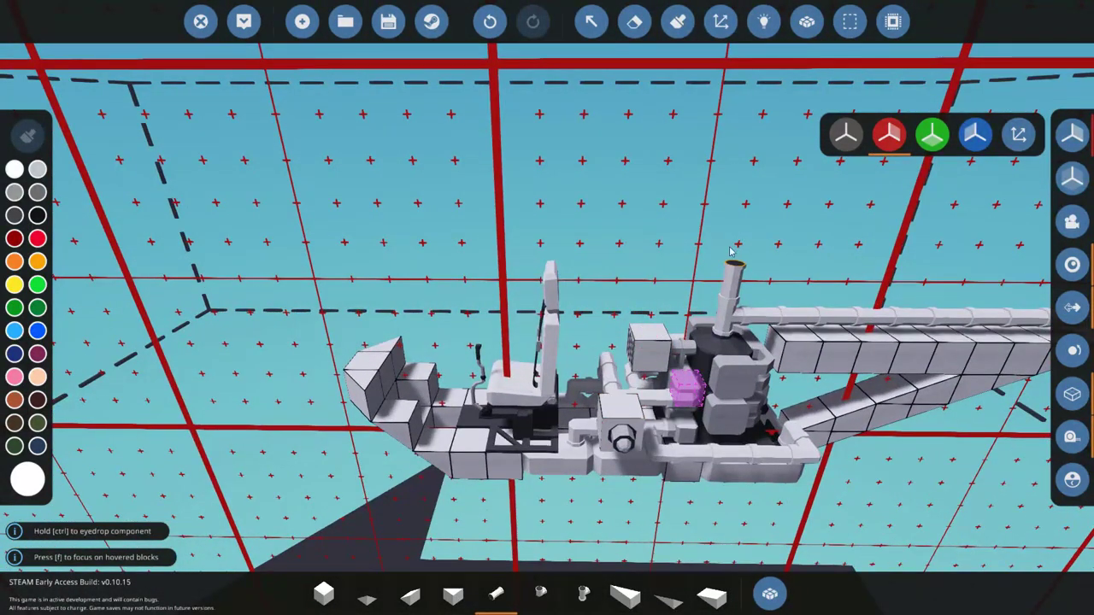
scroll(723, 257, "up", 4)
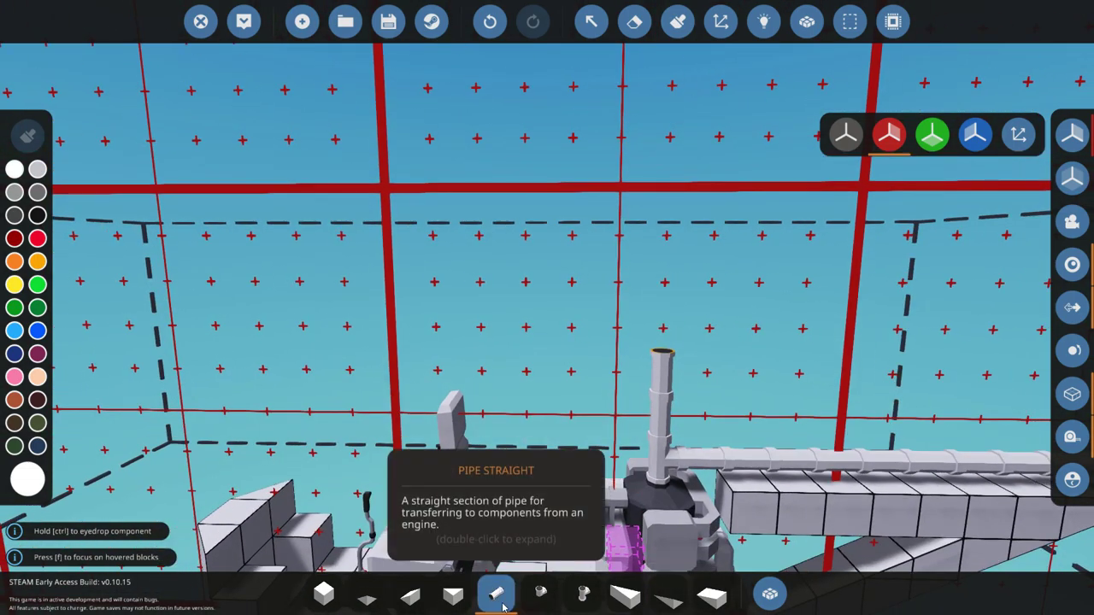
Route the vertical power pipe forward above the seat with a Pipe Angle and straight pipes, ending in an upturned Pipe Angle.
left_click(541, 595)
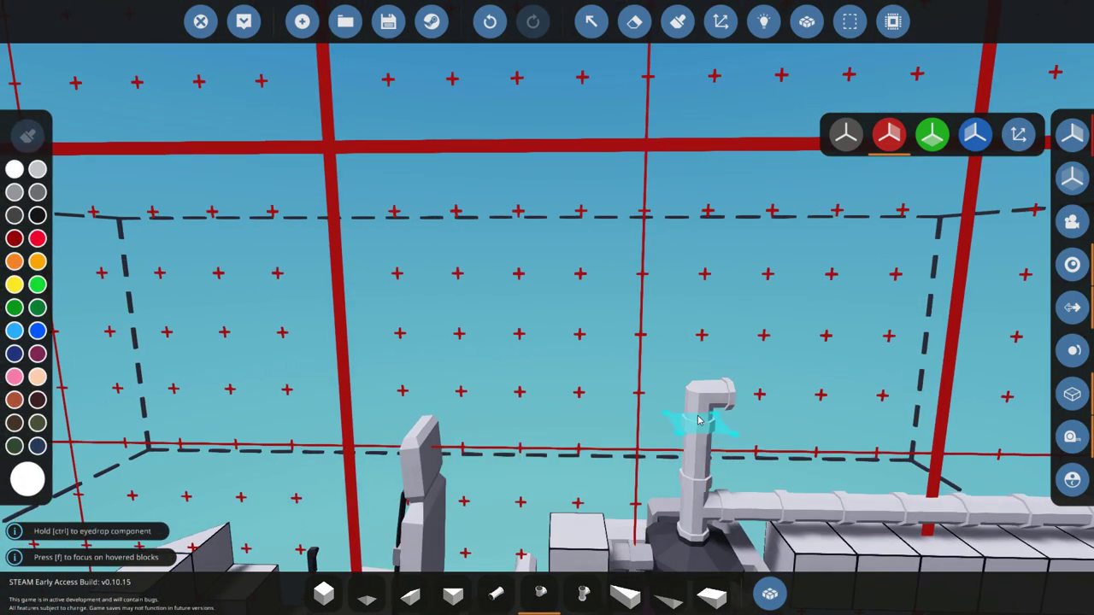
scroll(664, 380, "up", 3)
left_click(541, 595)
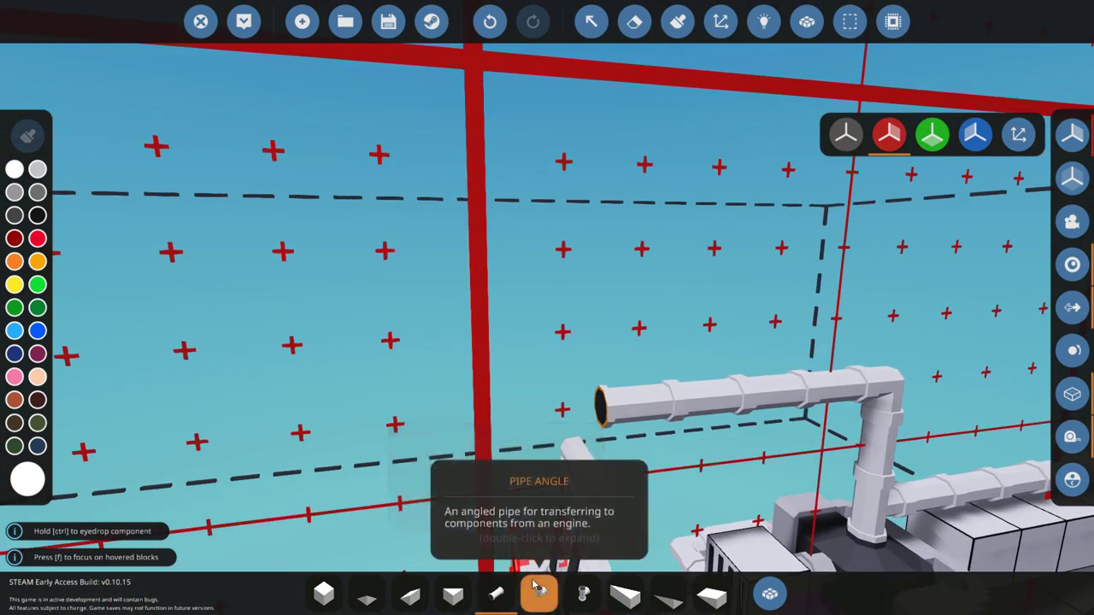
left_click(595, 402)
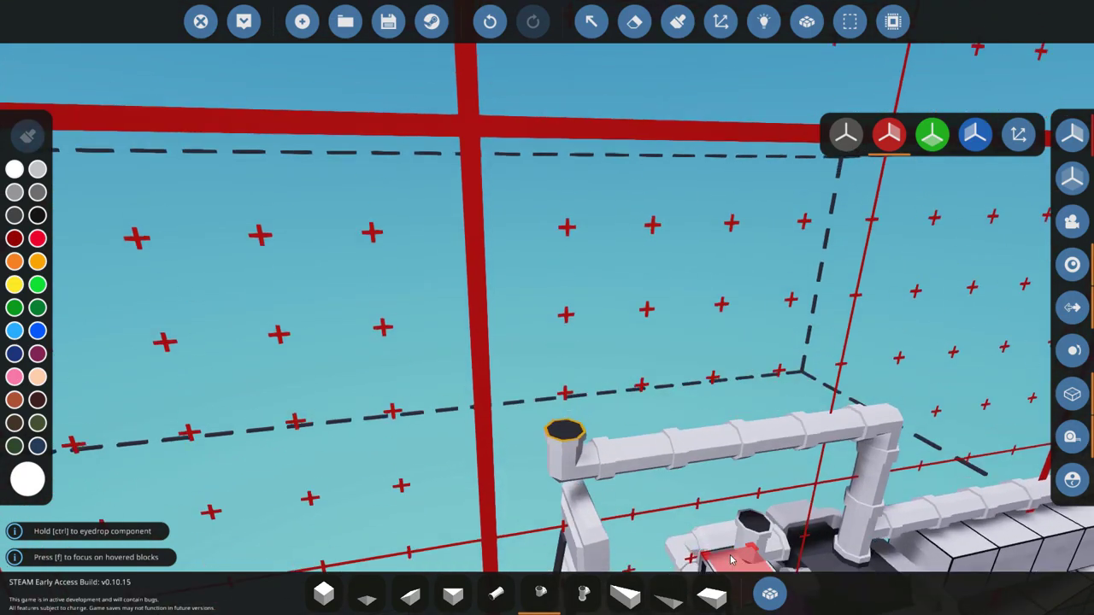
Search the component inventory for "rot" and mount a four-blade rotor above the seat, oriented to connect to the raised power pipe.
left_click(770, 594)
type("rot")
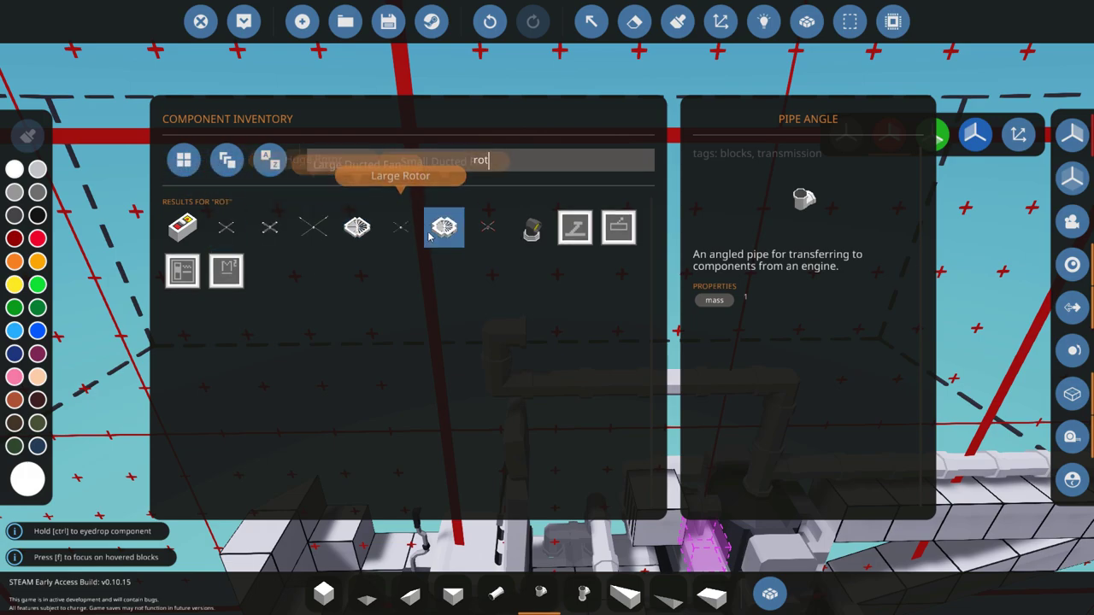
left_click(769, 590)
key("r")
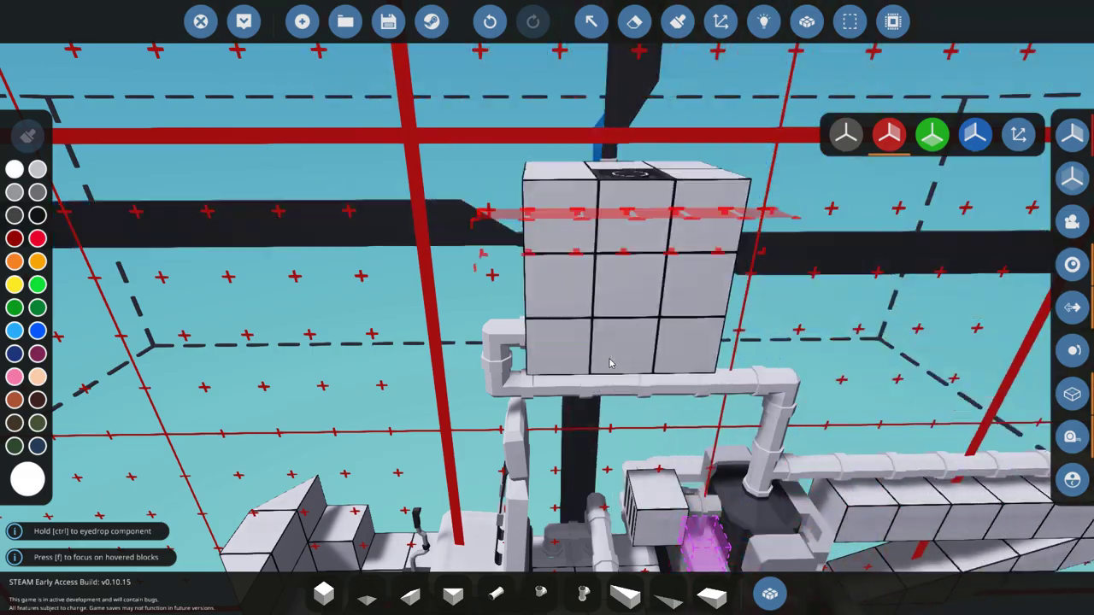
key("r")
Examine the rotor's direction arrows and its alignment over the vehicle's body from above and from the sides.
scroll(610, 364, "down", 5)
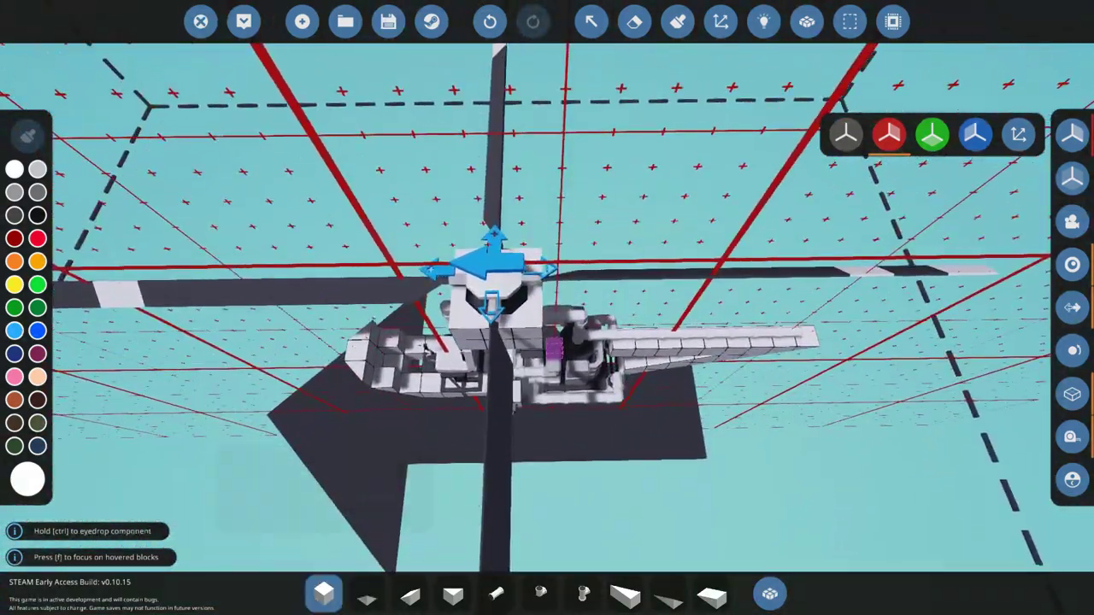
key("f")
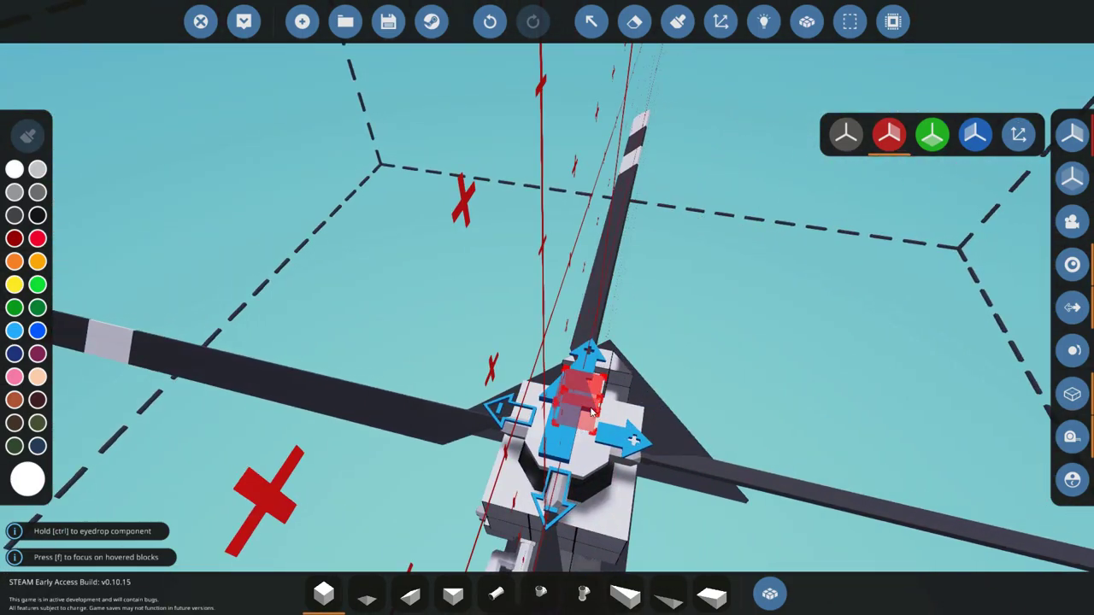
scroll(571, 339, "down", 5)
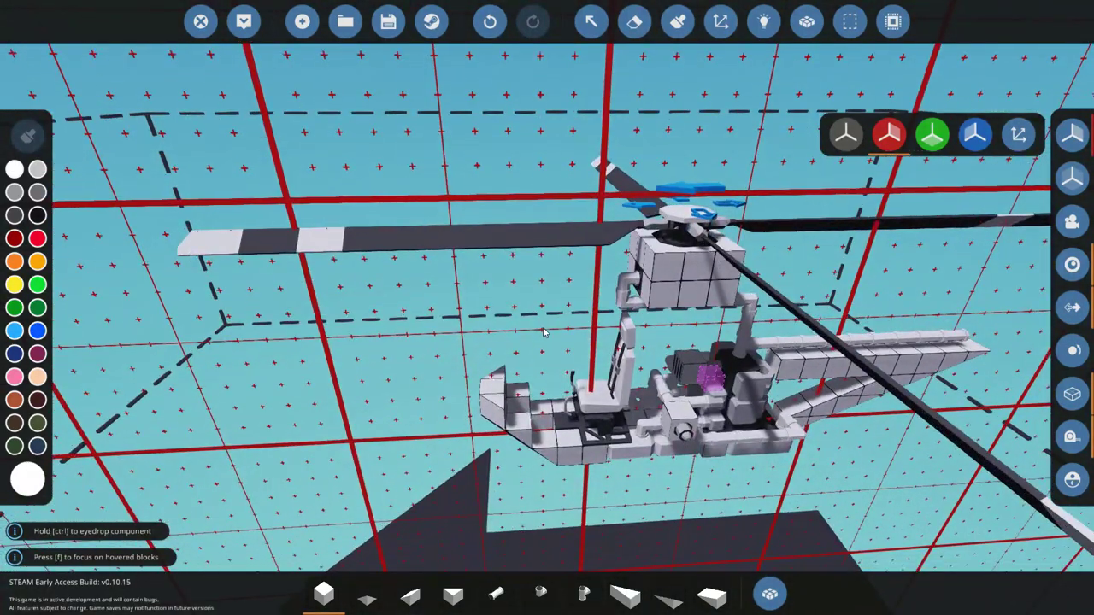
left_click_drag(544, 332, 196, 288)
left_click_drag(335, 286, 474, 307)
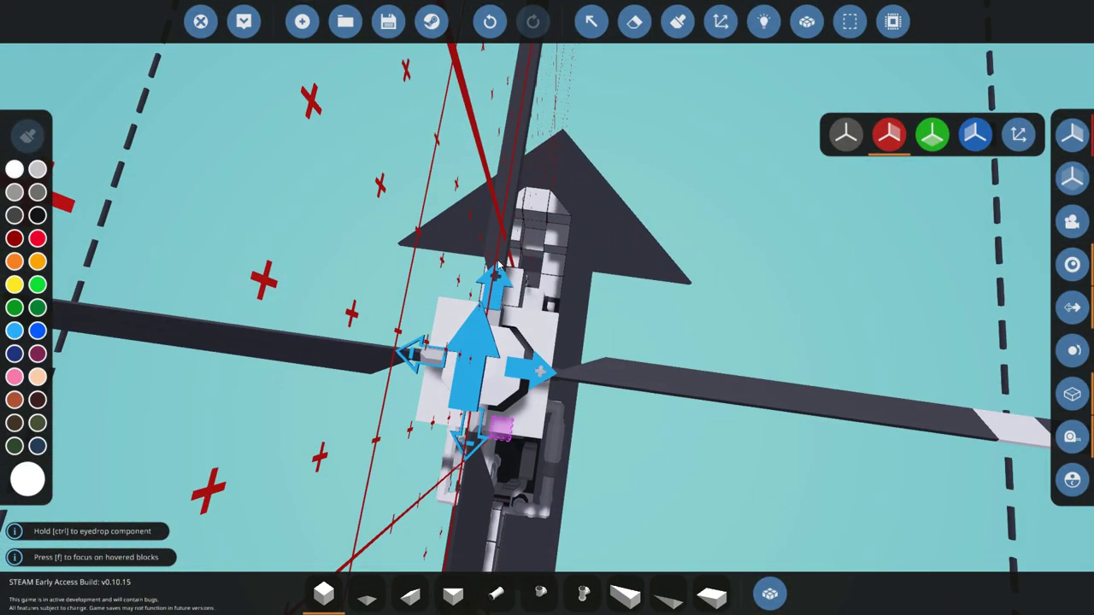
key("f")
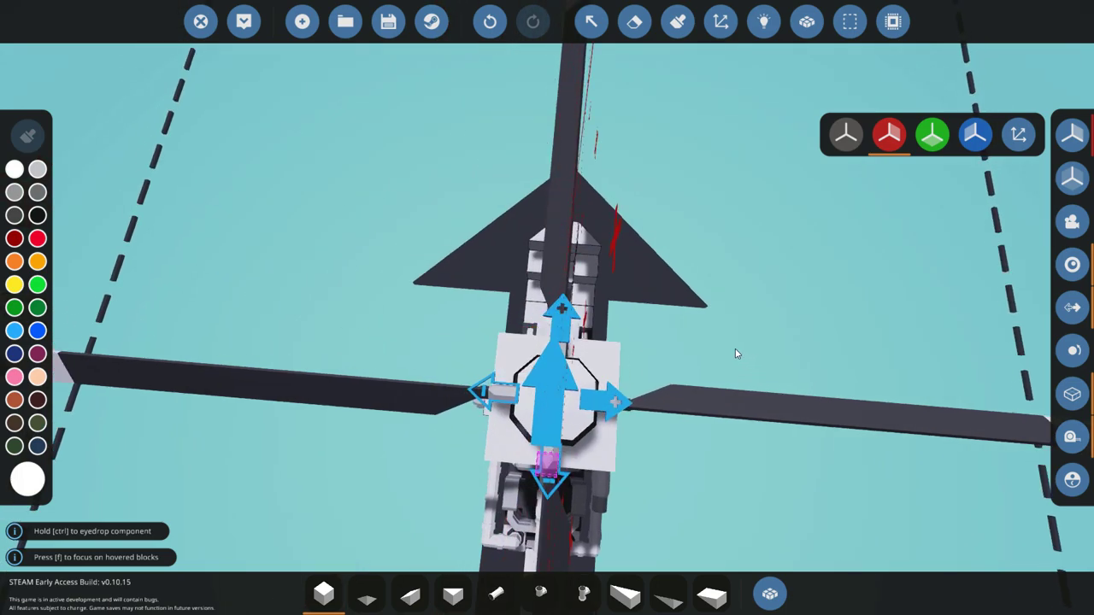
left_click_drag(722, 356, 615, 418)
scroll(578, 380, "up", 3)
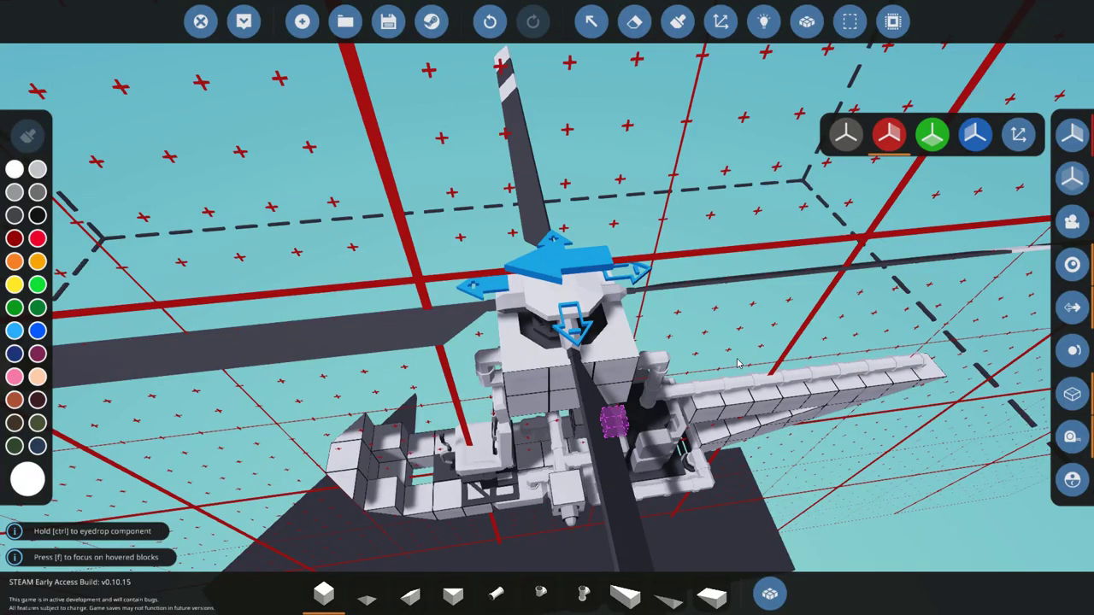
left_click_drag(746, 365, 842, 402)
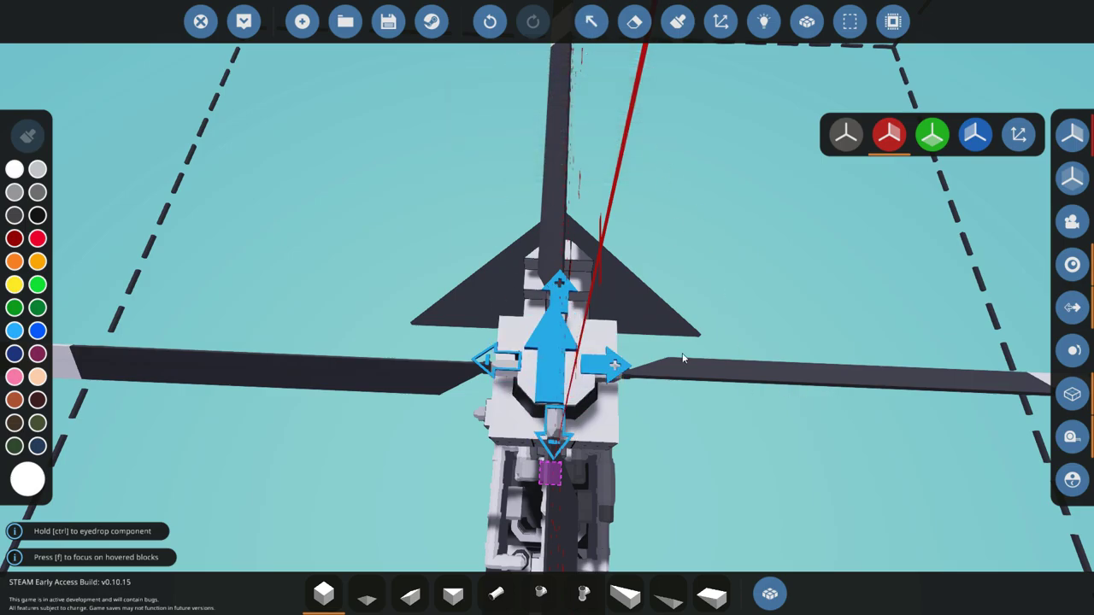
mouse_move(797, 291)
left_mouse_down()
mouse_move(1072, 264)
mouse_move(793, 299)
left_mouse_up()
left_click_drag(679, 501, 678, 500)
Build mirrored support columns of cube blocks from the underside of the rotor base down to the vehicle's body behind the seat.
scroll(678, 500, "up", 2)
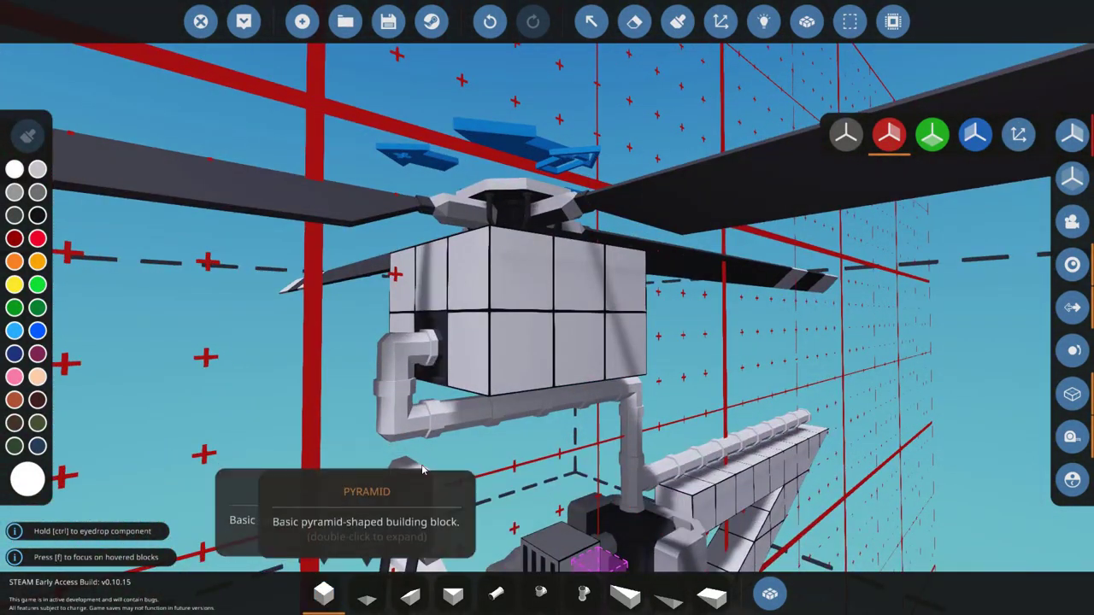
scroll(844, 569, "down", 2)
scroll(843, 568, "down", 3)
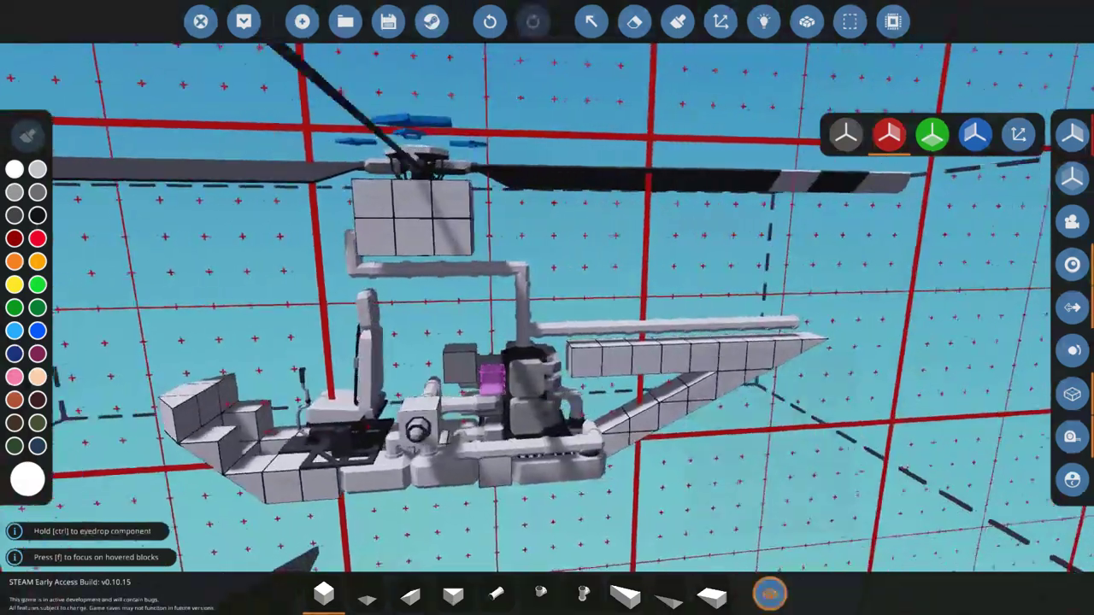
scroll(506, 612, "up", 3)
scroll(517, 354, "down", 3)
scroll(633, 405, "up", 1)
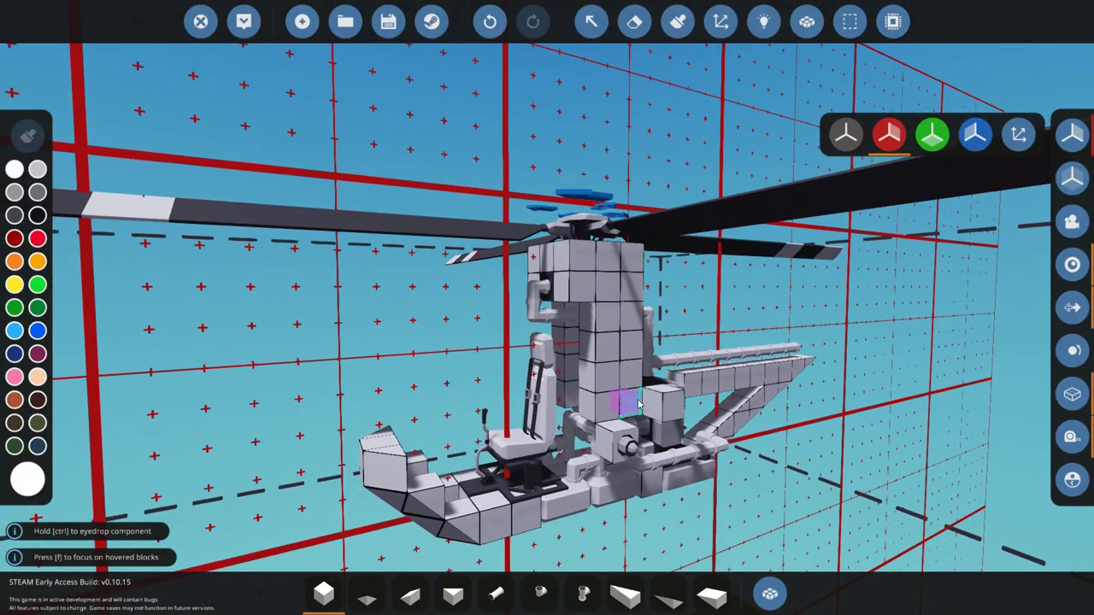
Search the component inventory for "1x" and fit long sloped blocks to the support columns so their front edges taper downward.
scroll(589, 417, "up", 3)
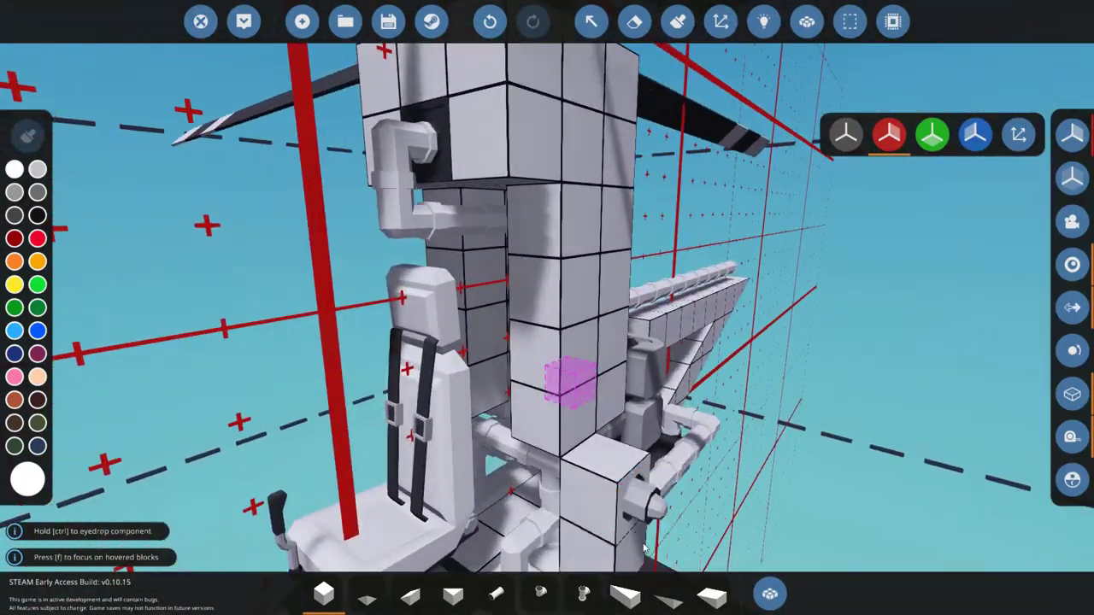
left_click(770, 594)
type("1x")
key("Tab")
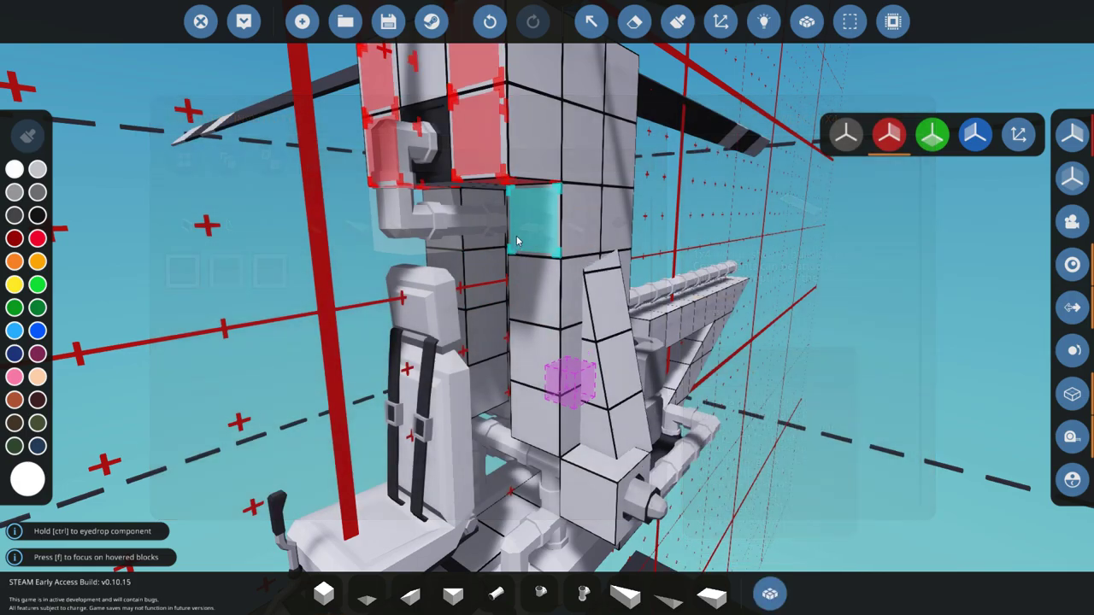
scroll(520, 229, "down", 6)
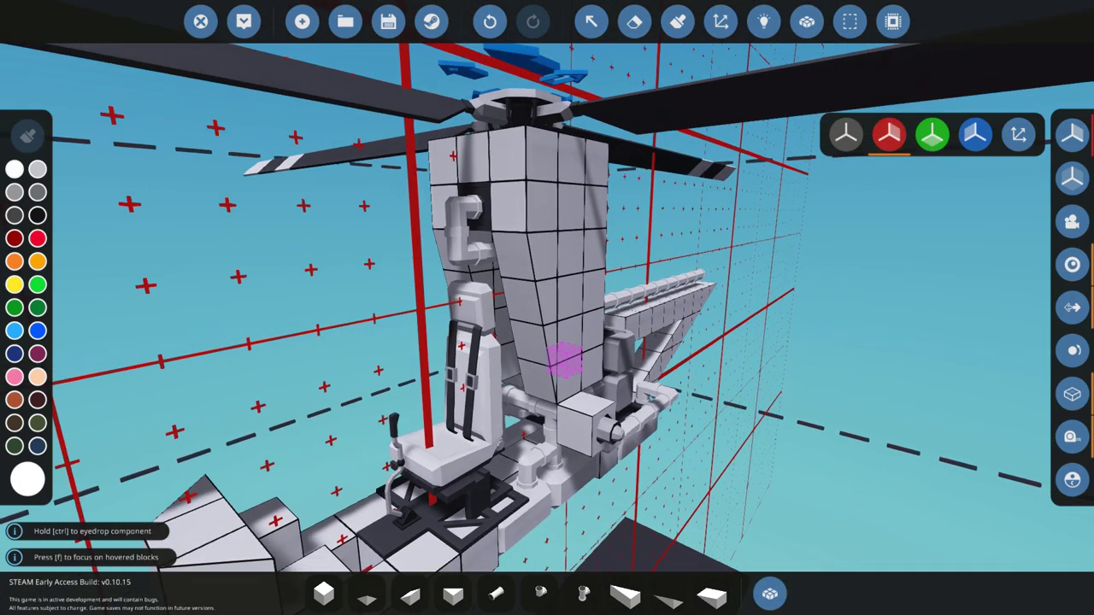
Add Wedge blocks under the lower rear edge of the support columns, sloping down beside the engine.
scroll(753, 420, "up", 6)
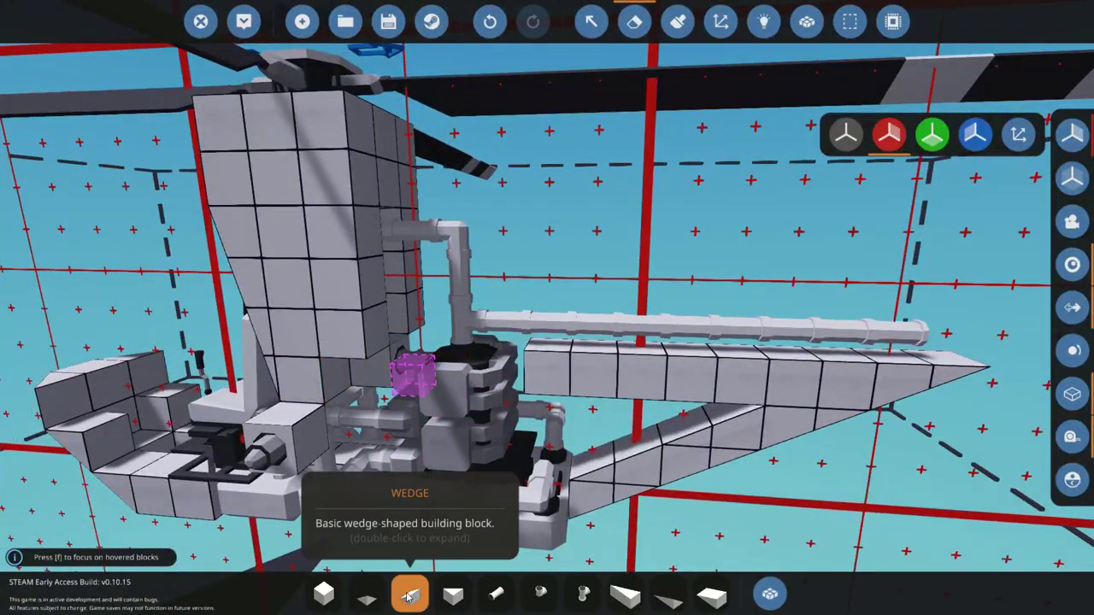
left_click(409, 596)
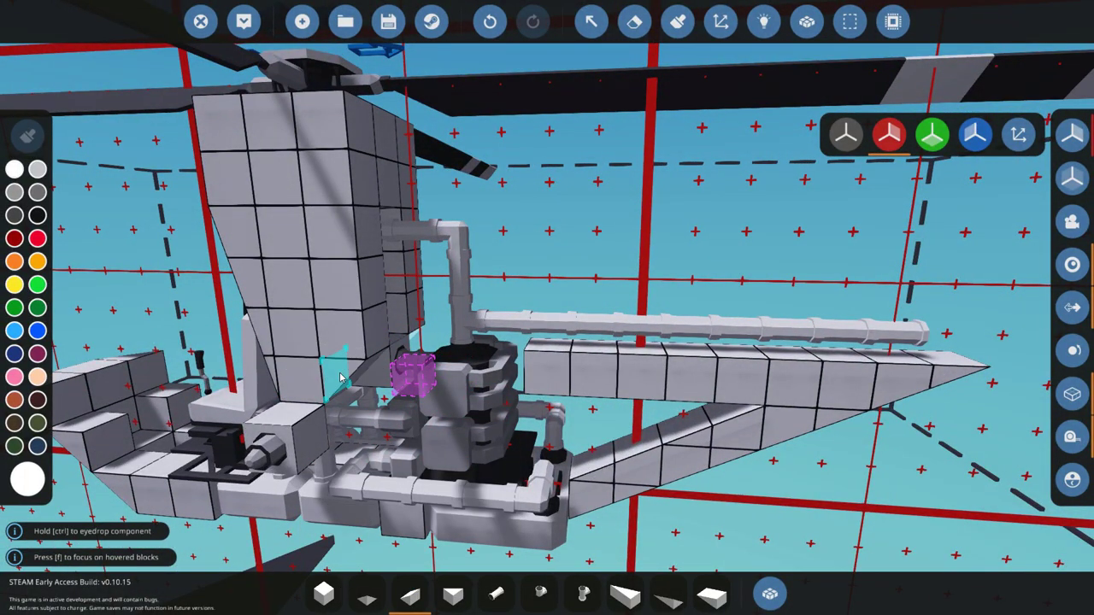
scroll(340, 378, "down", 5)
key("1")
scroll(325, 333, "up", 5)
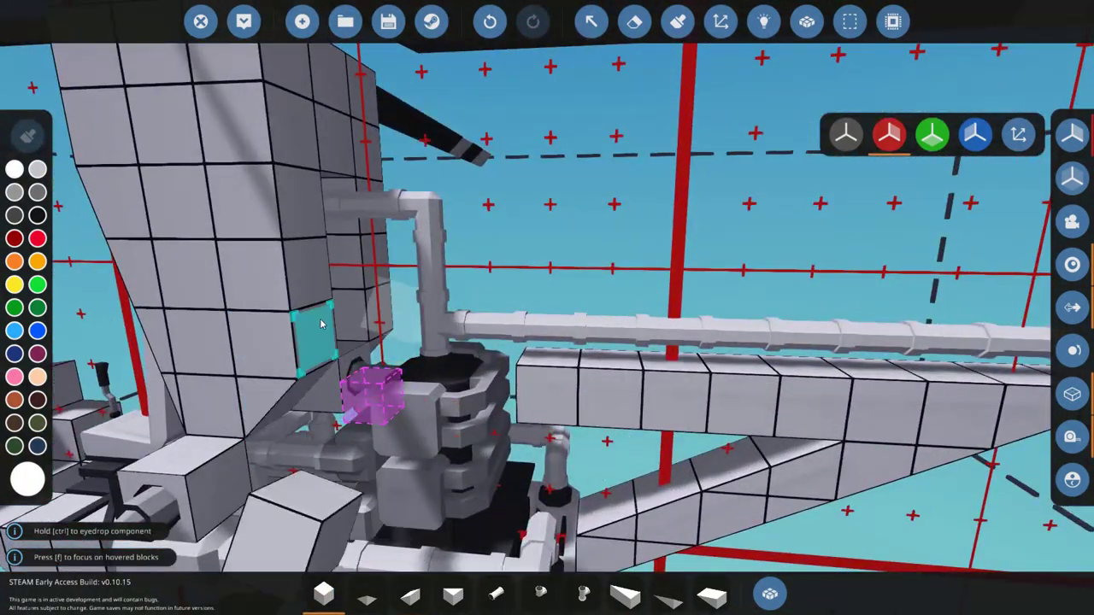
scroll(513, 337, "down", 5)
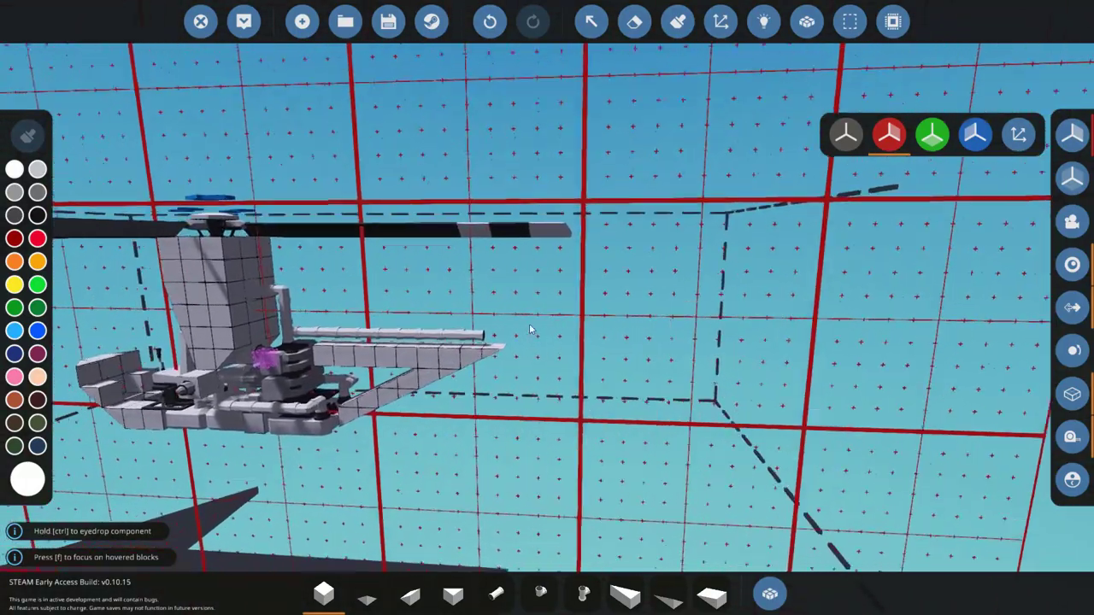
Extend the straight pipe about 2 m rearward above the tail beam.
scroll(526, 342, "up", 3)
key("4")
key("5")
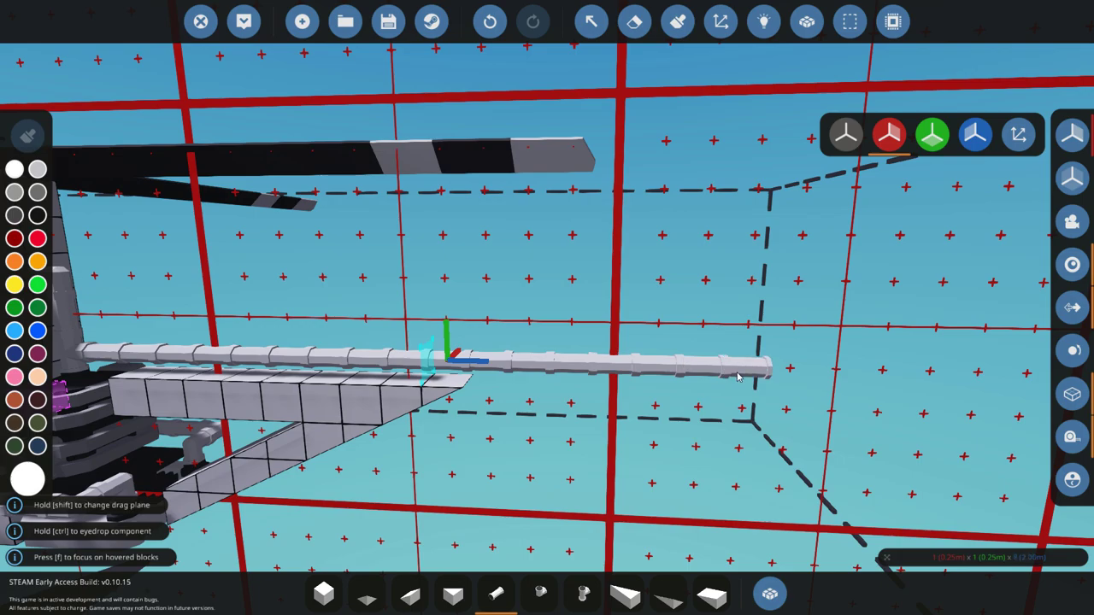
scroll(738, 376, "down", 5)
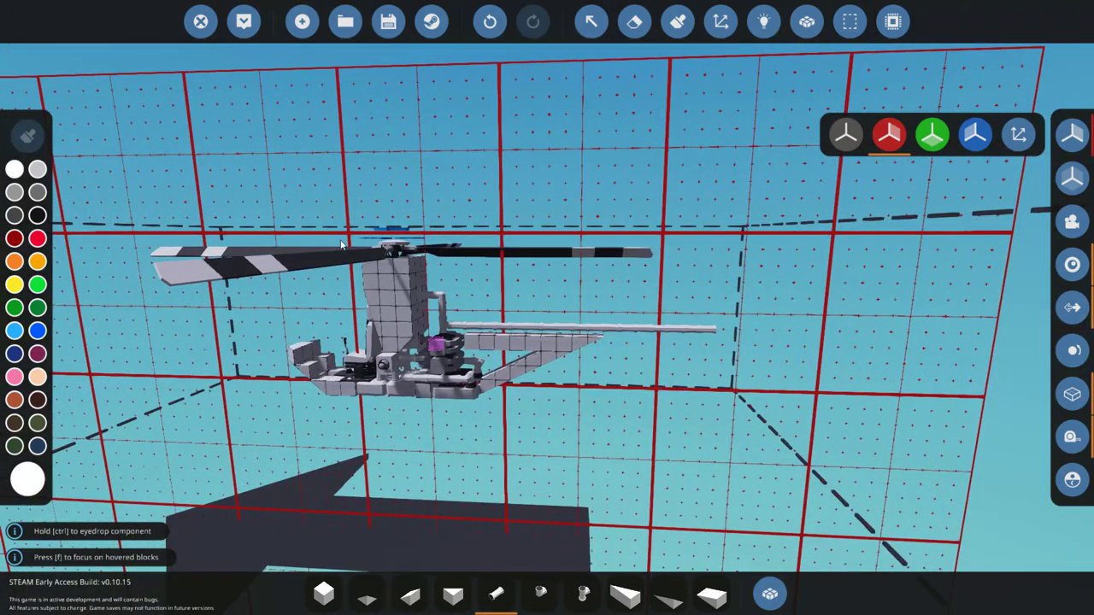
scroll(562, 422, "up", 5)
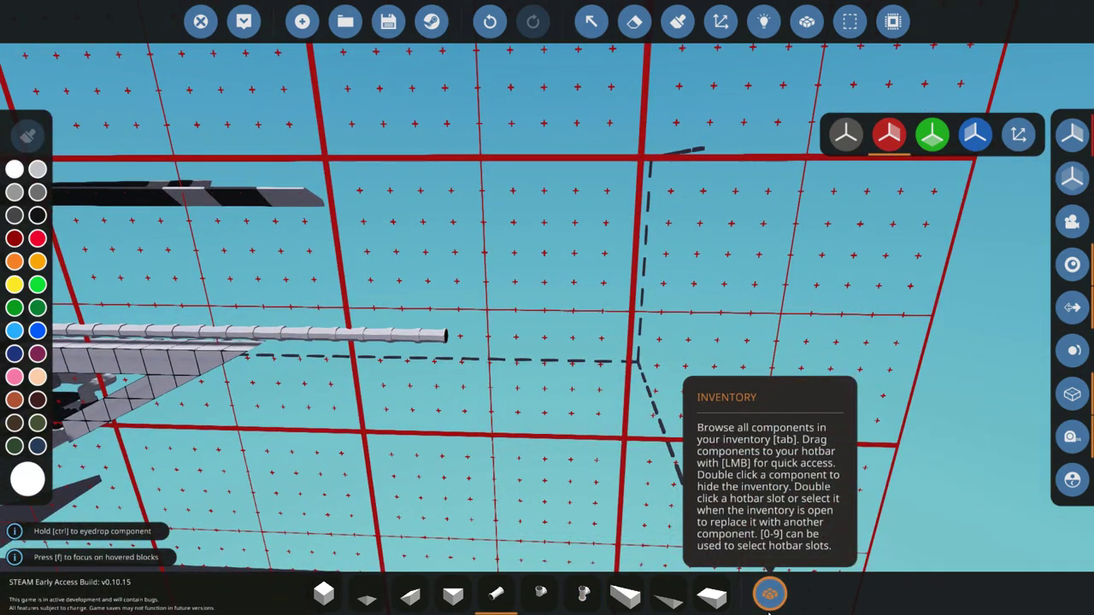
Search the component inventory for "tai" and mount a Tail Rotor at the rear end of the pipe, turned to face sideways.
left_click(769, 594)
type("tai")
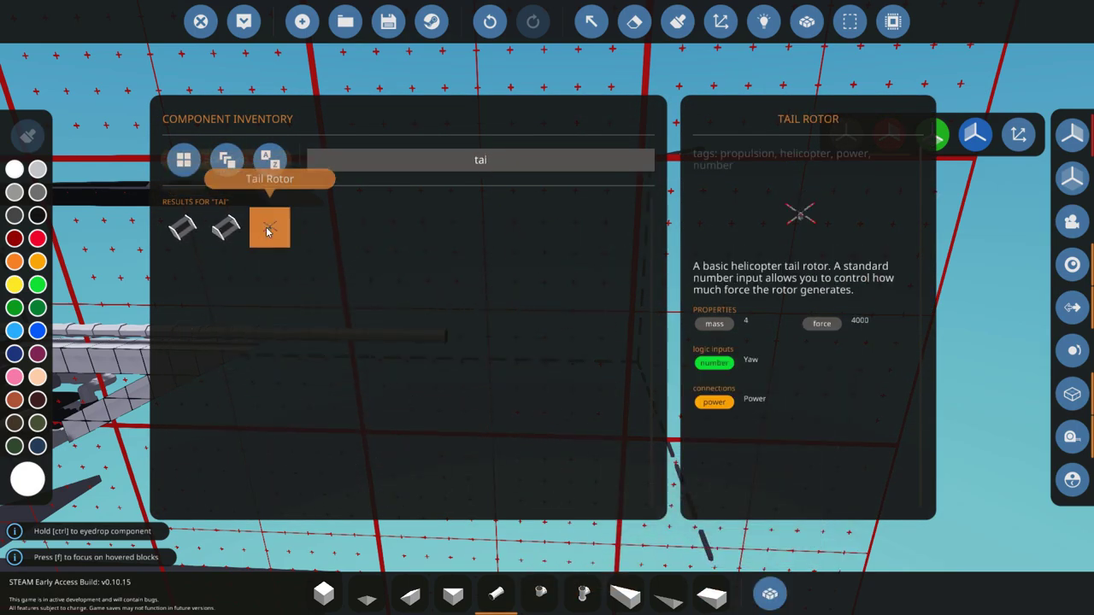
key("Tab")
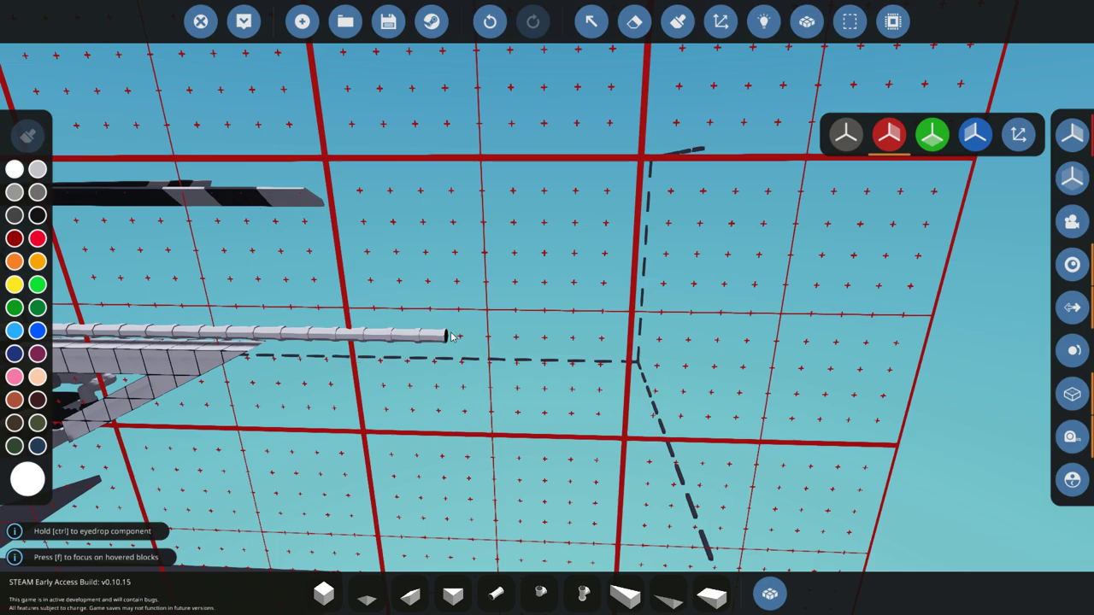
scroll(454, 336, "up", 2)
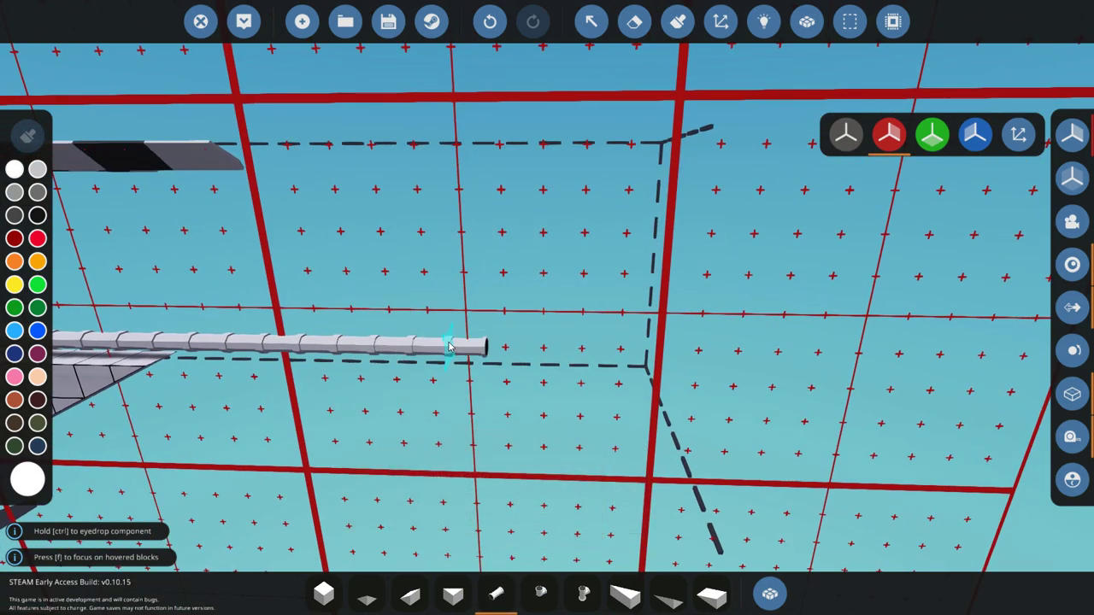
key("s")
left_click(770, 593)
key("Tab")
key("f")
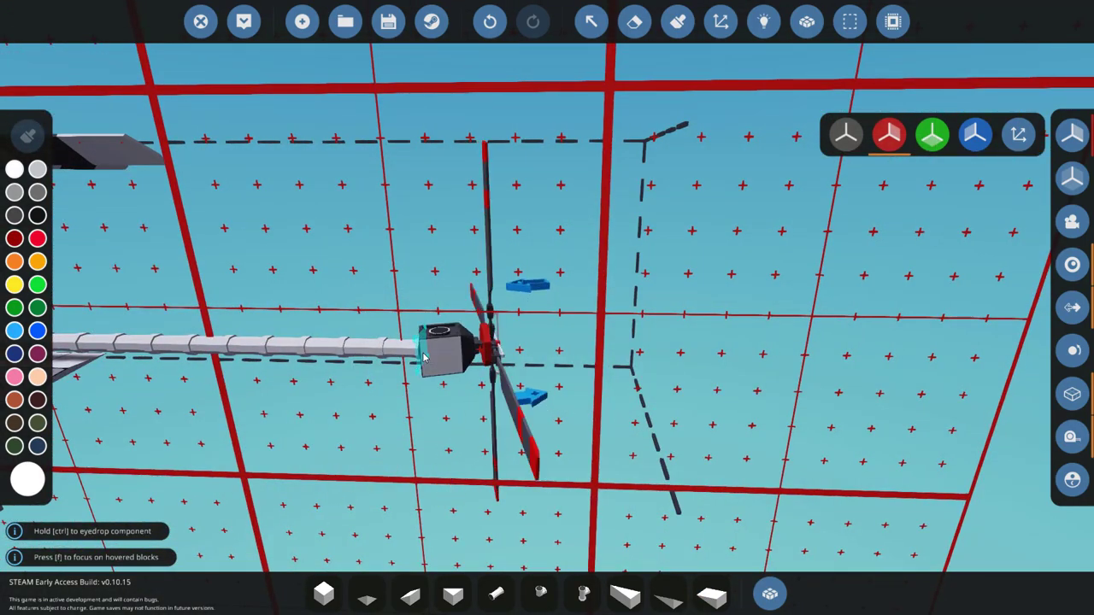
key("s")
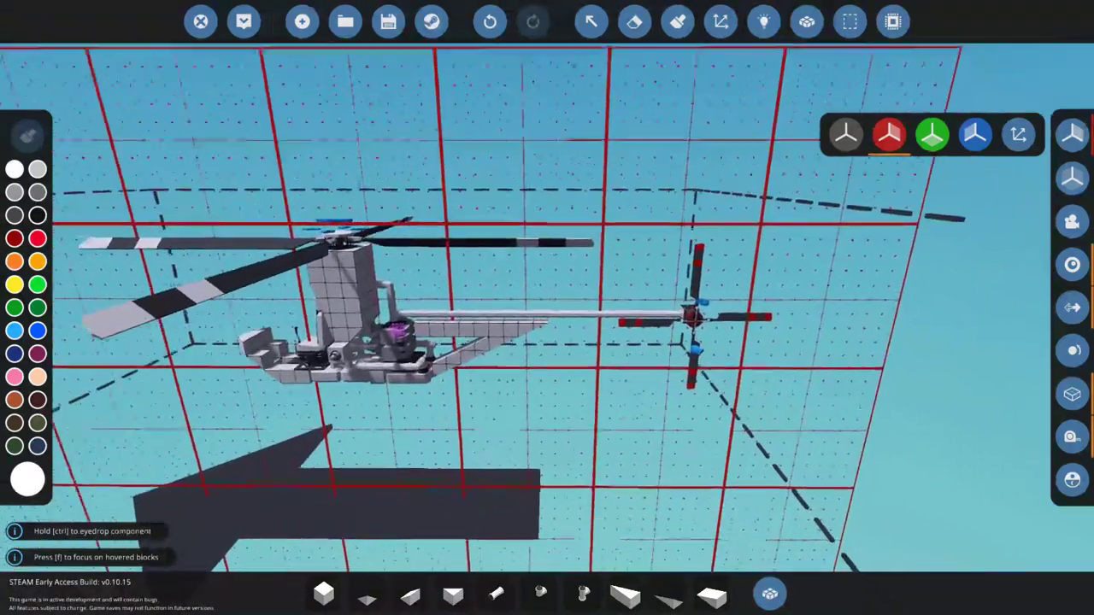
Route angled pipe pieces from the rear end of the tail pipe into the tail rotor's power connection.
key("5")
key("6")
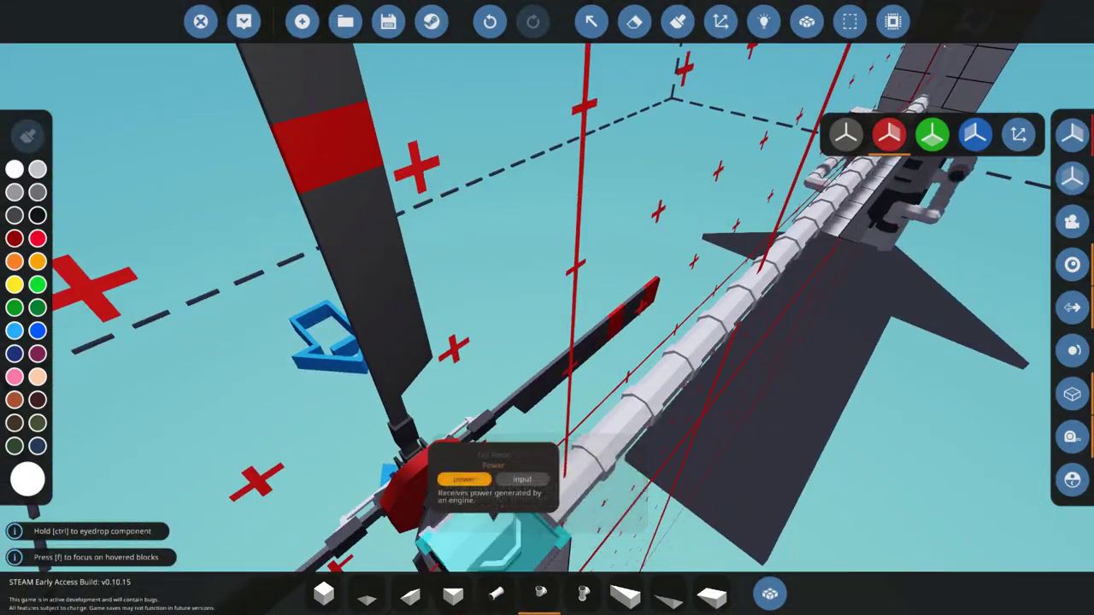
key("f")
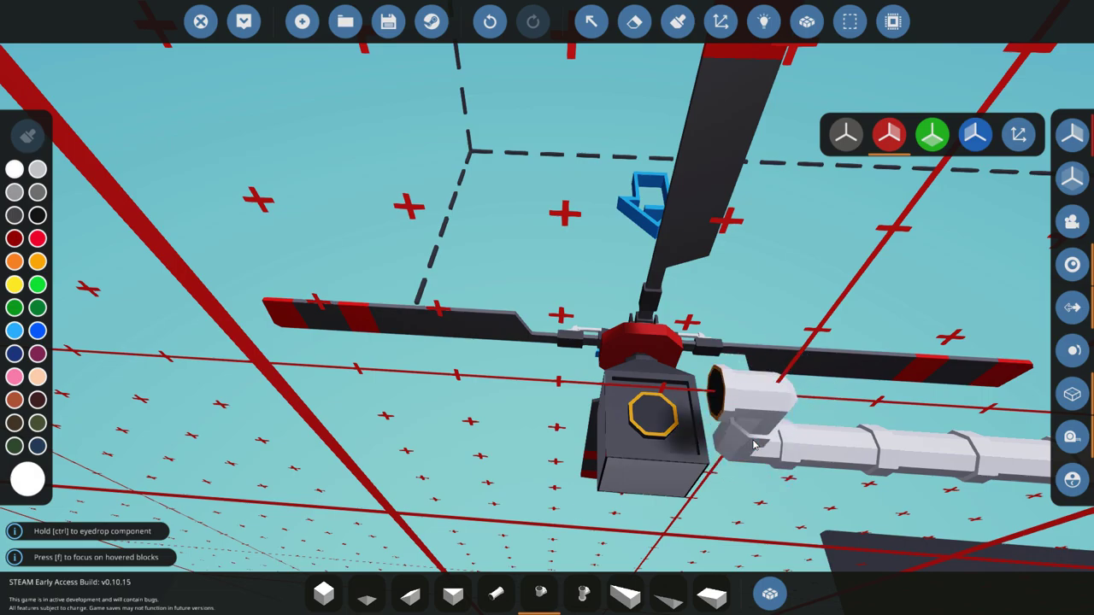
key("s")
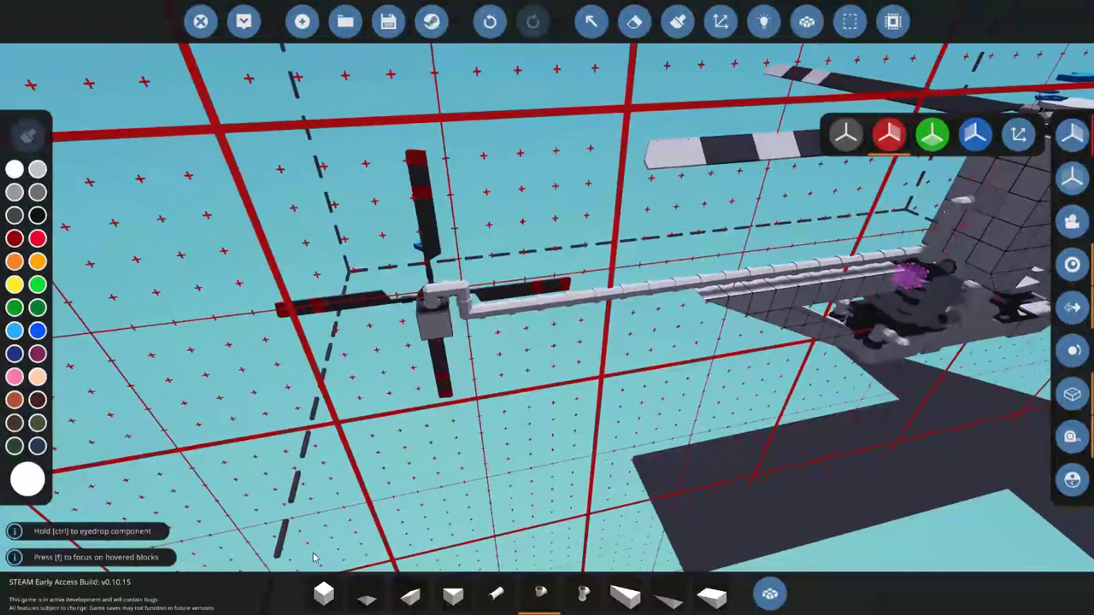
Extend a row of cube blocks sideways from the tail rotor housing and taper it with Wedge 1x2 and Wedge blocks.
key("1")
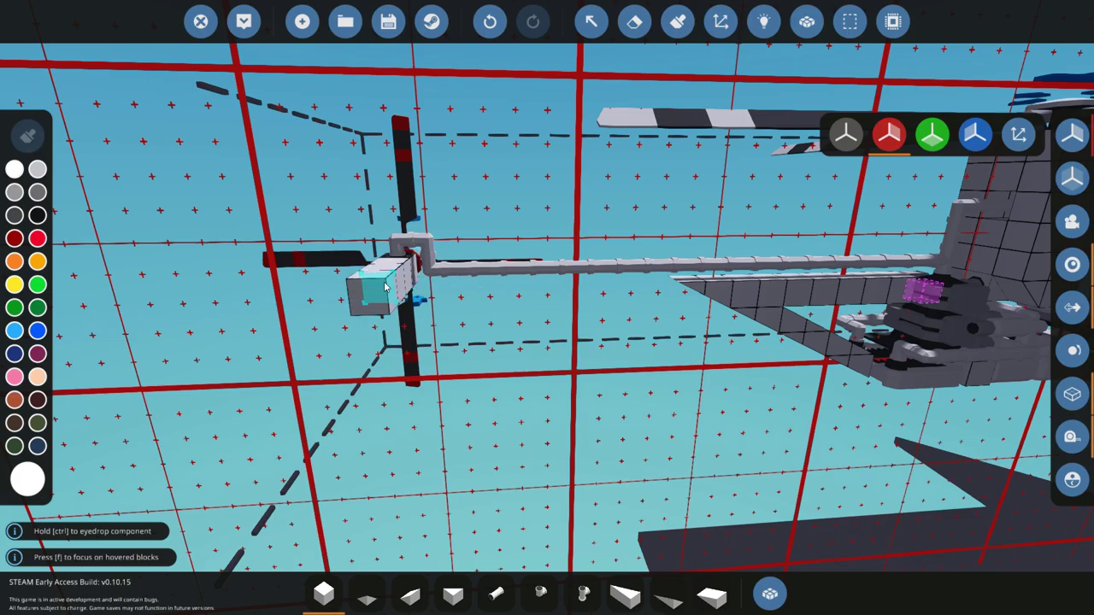
left_click(385, 288)
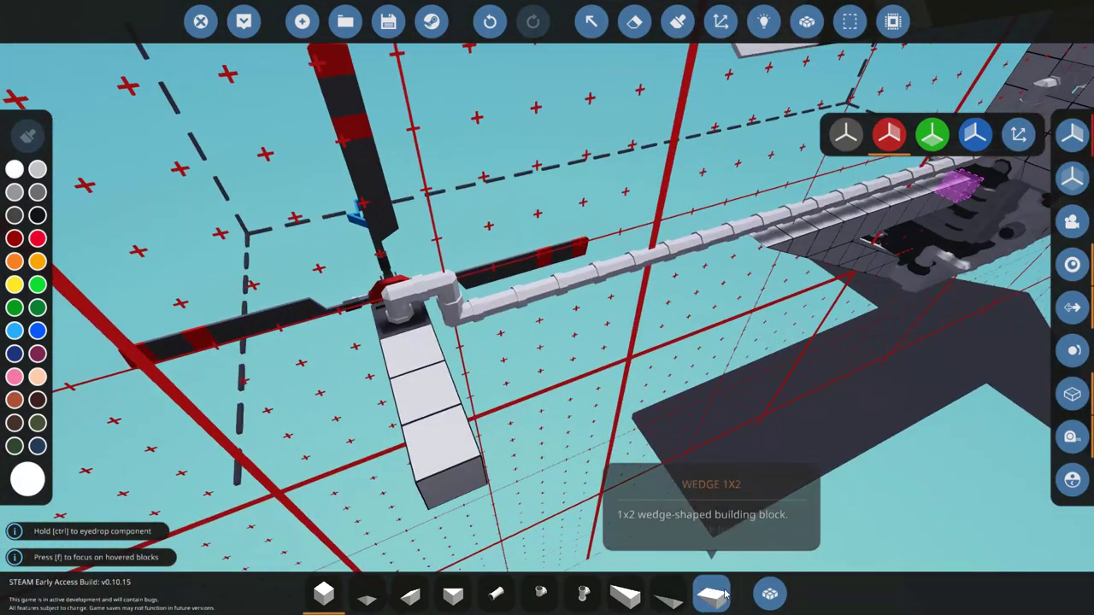
left_click(725, 594)
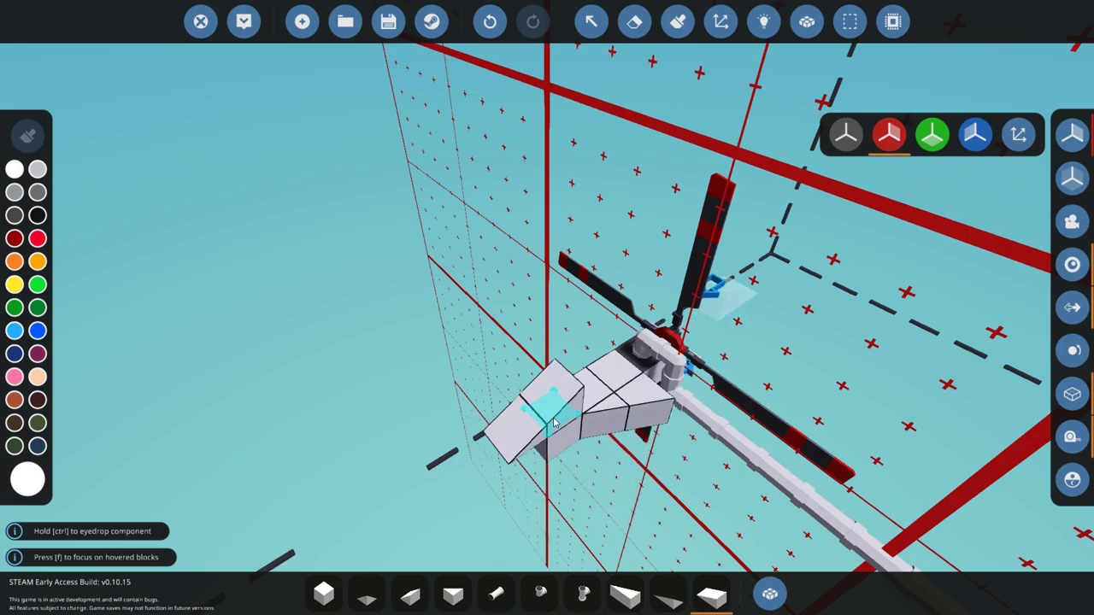
left_click(411, 593)
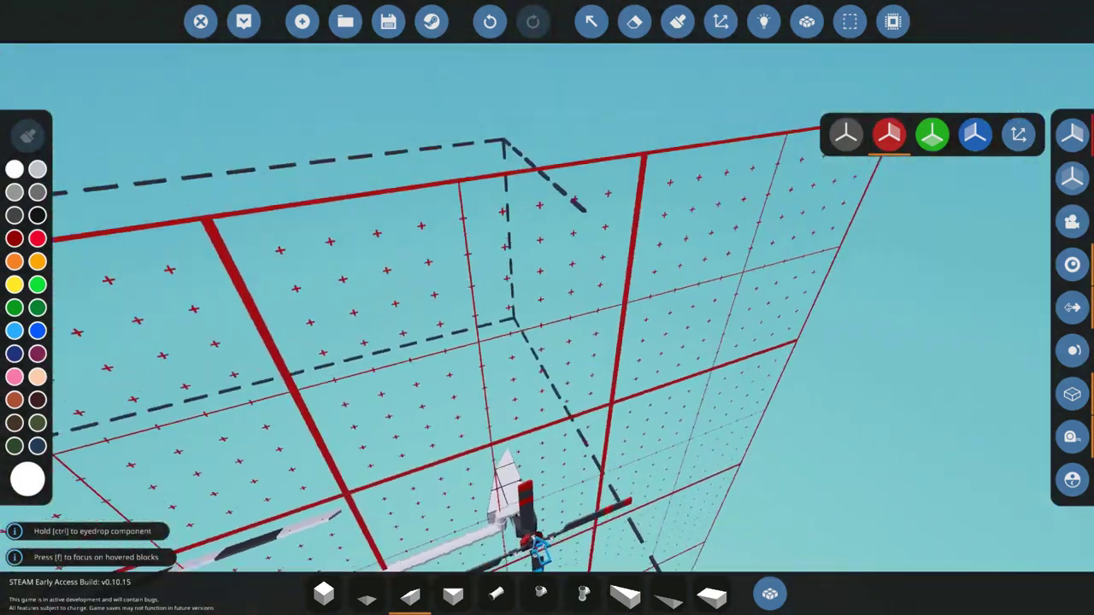
key("w")
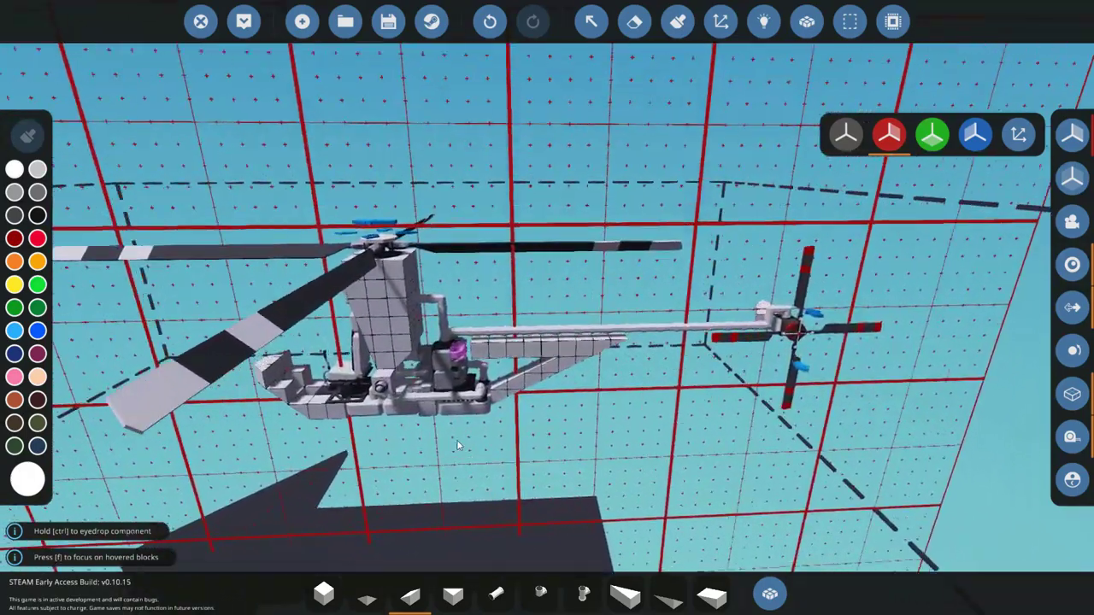
Run mirrored sloping braces of Wedge 1x2 blocks from the back of the support columns down to the tail beam.
key("w")
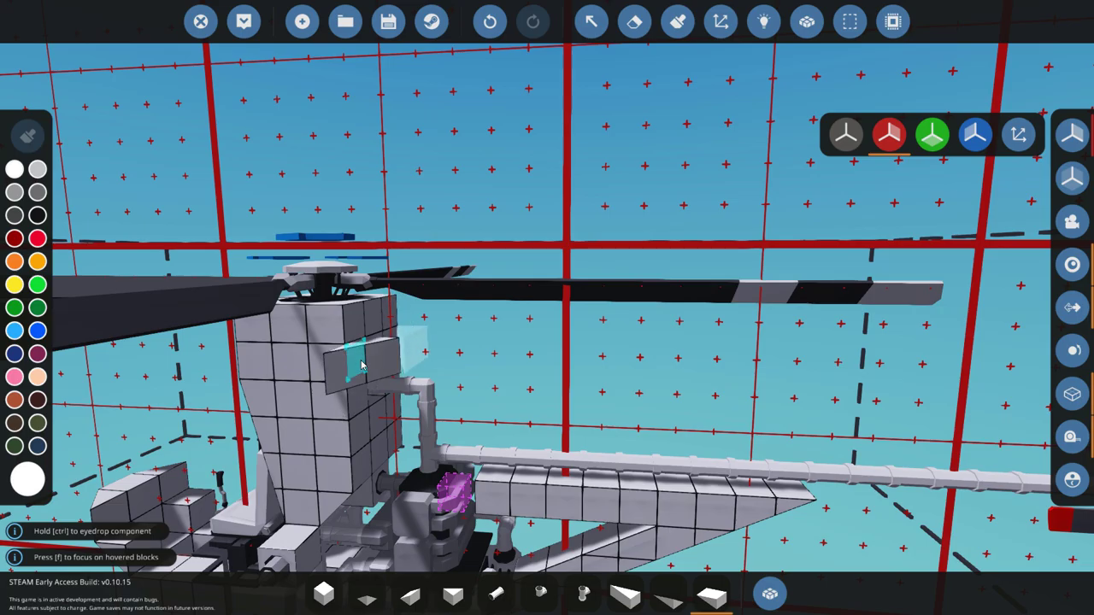
key("w")
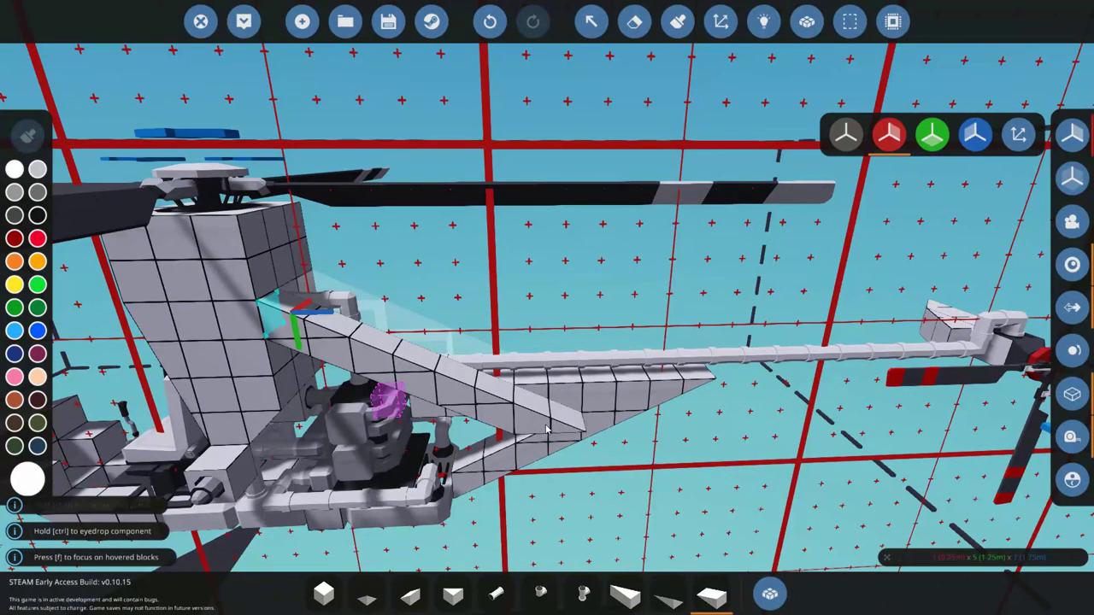
key("w")
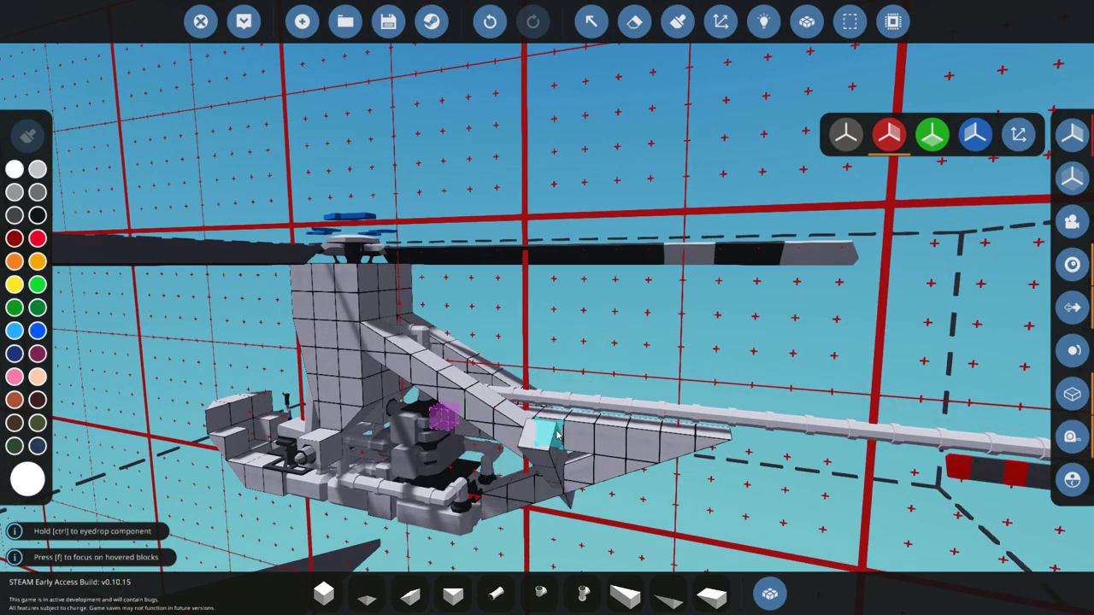
Extend the tail beam with cube blocks about 2.75 m back to the tail rotor housing and finish its end with a Wedge.
key("d")
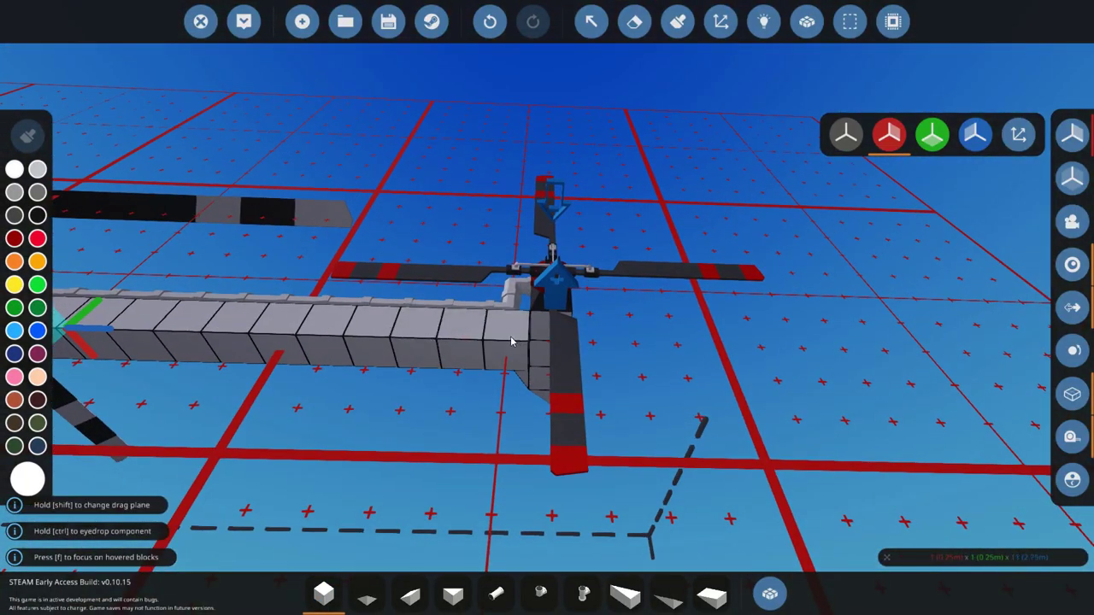
key("w")
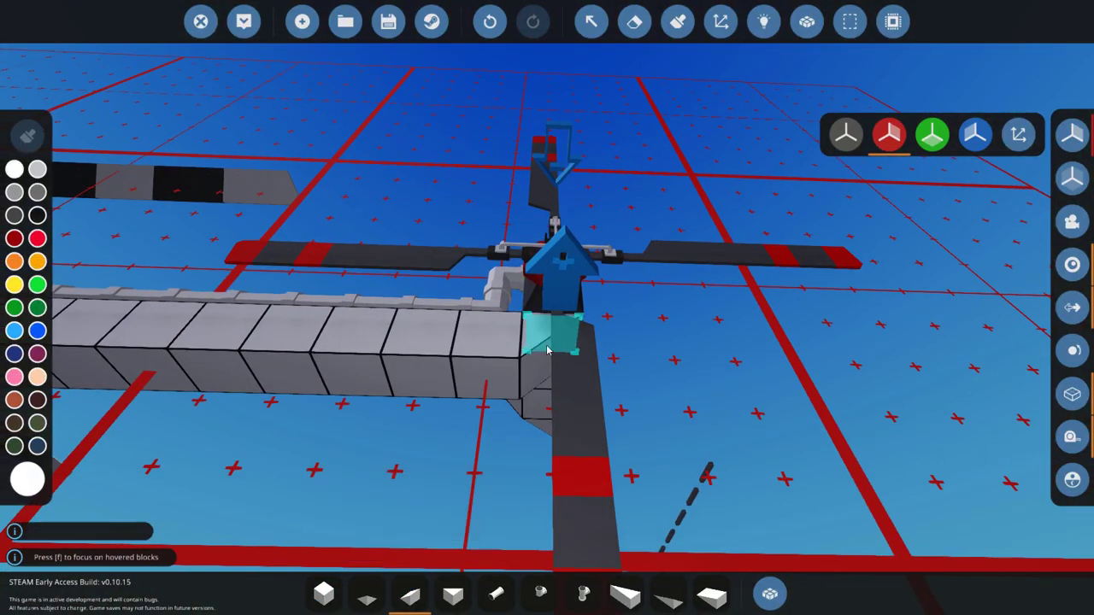
key("f")
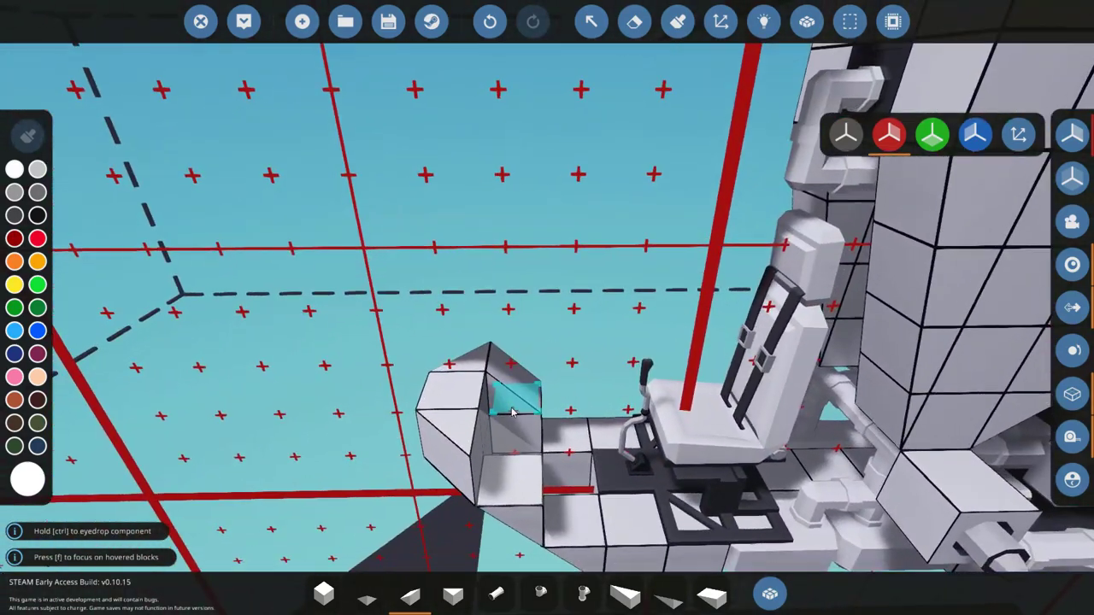
Fill out the nose in front of the seat with cube and Wedge blocks.
left_click(323, 593)
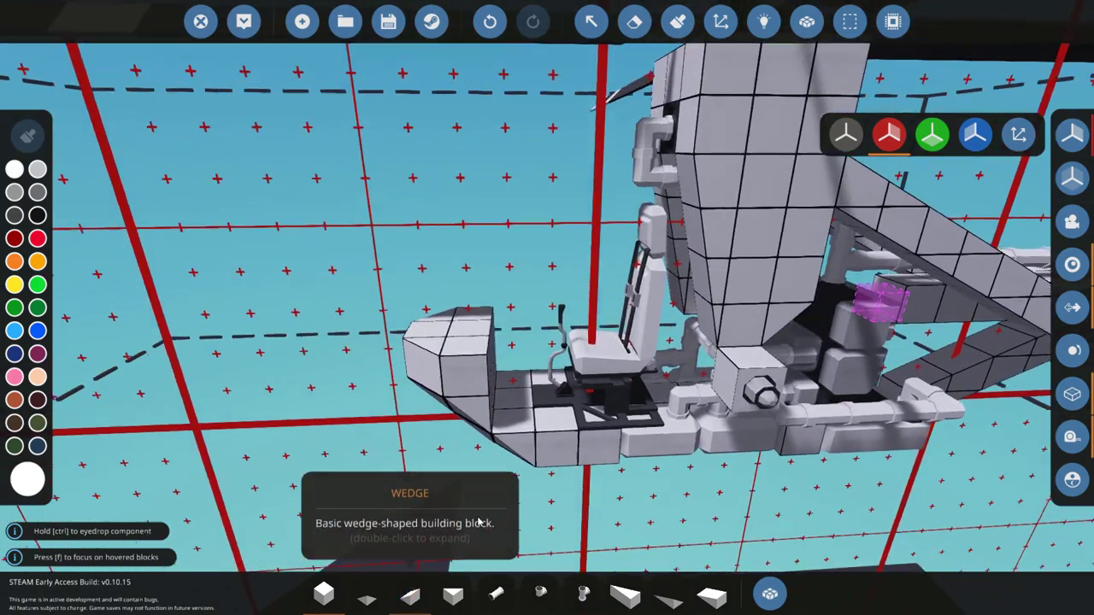
left_click(410, 593)
scroll(507, 408, "down", 5)
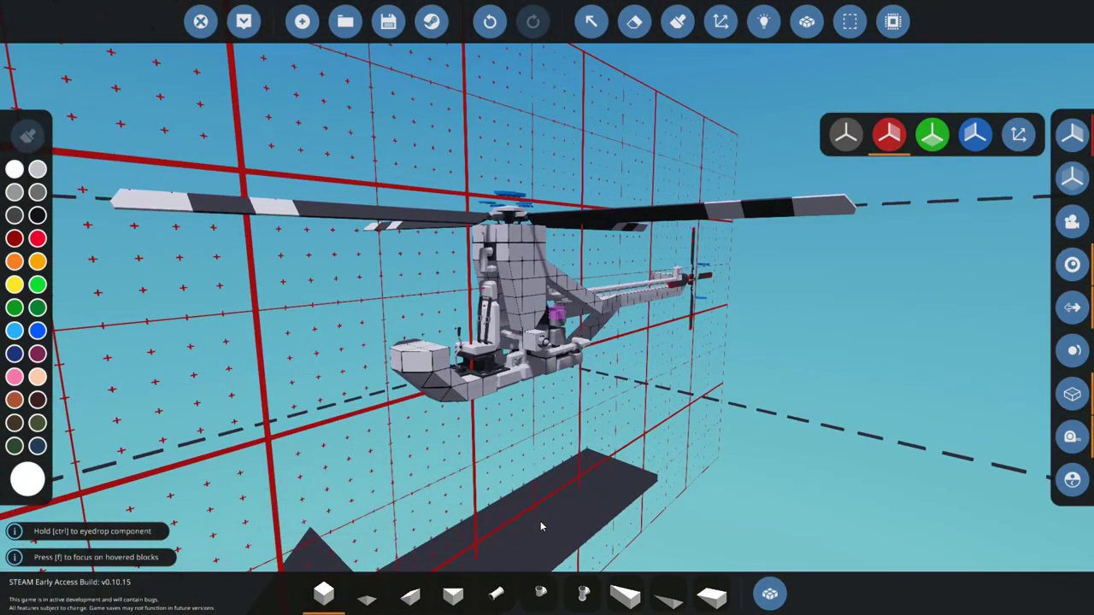
Build mirrored landing skids under the body from cube blocks and wedges, with two struts per side and tapered skid ends.
scroll(541, 527, "up", 5)
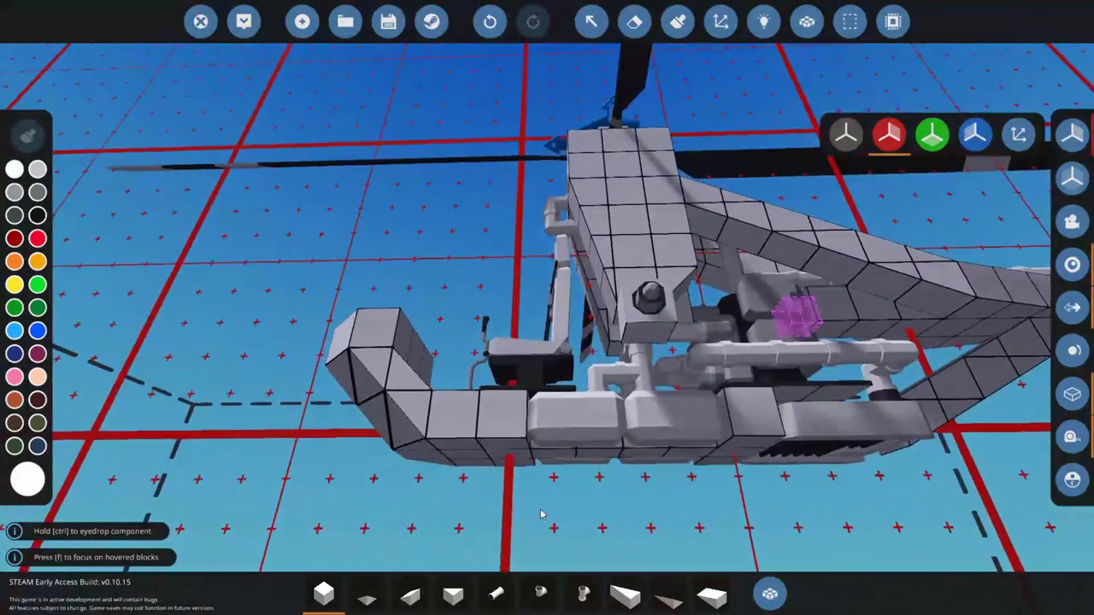
key("d")
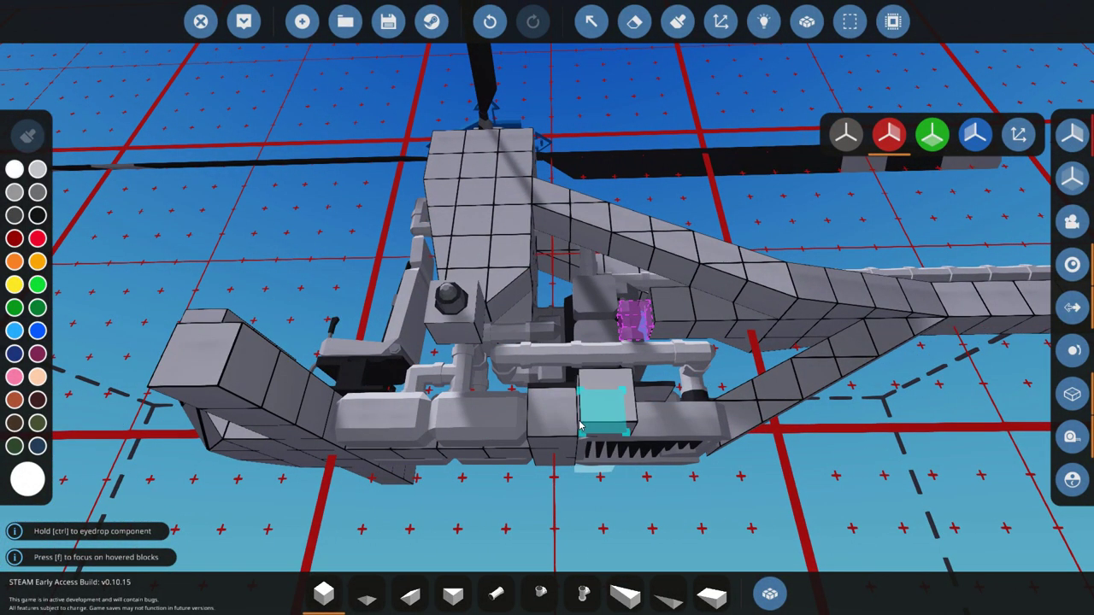
scroll(603, 365, "down", 3)
left_click(411, 594)
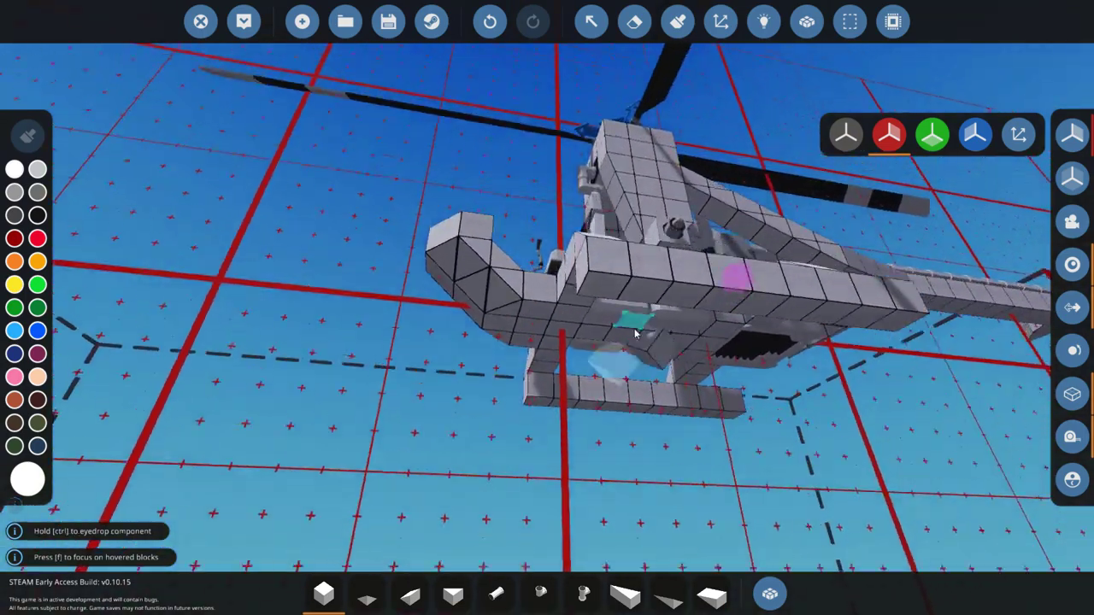
key("0")
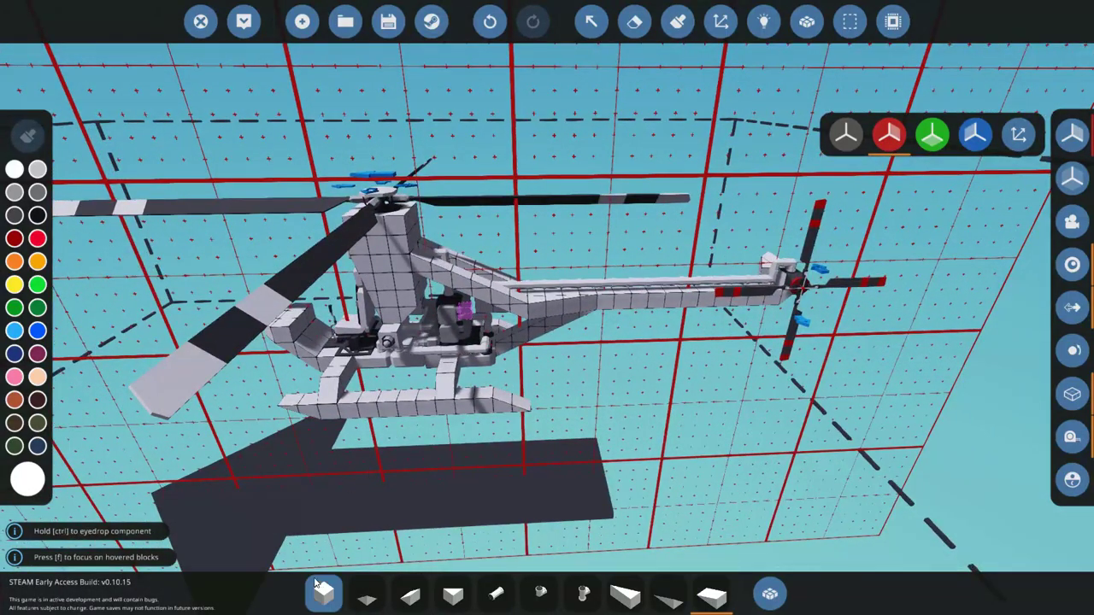
Erase blocks from the rear of the nose in front of the seat.
left_click(318, 590)
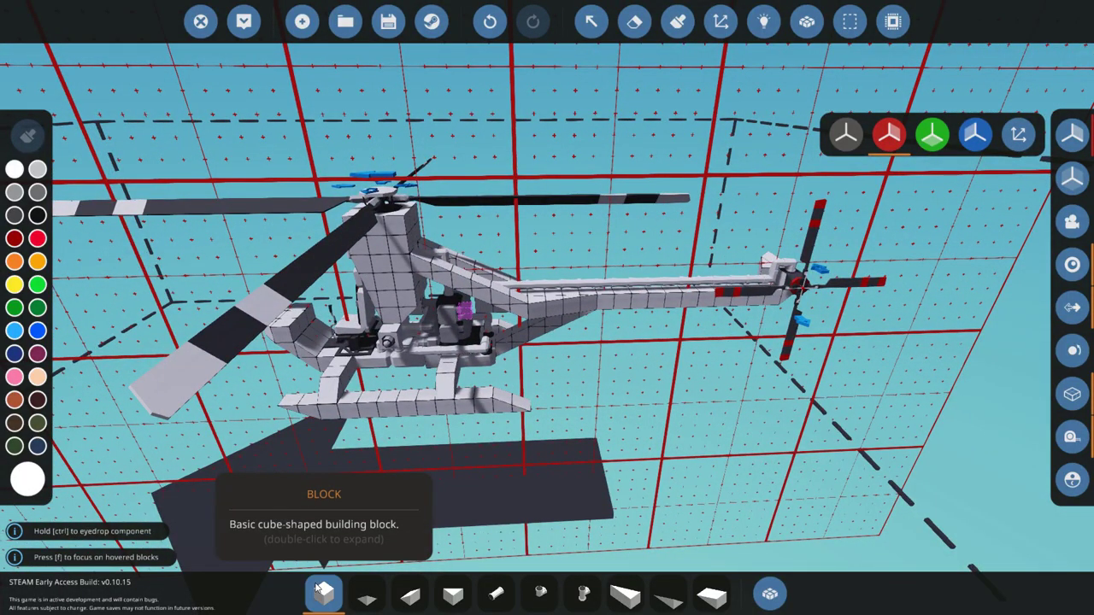
scroll(654, 483, "up", 3)
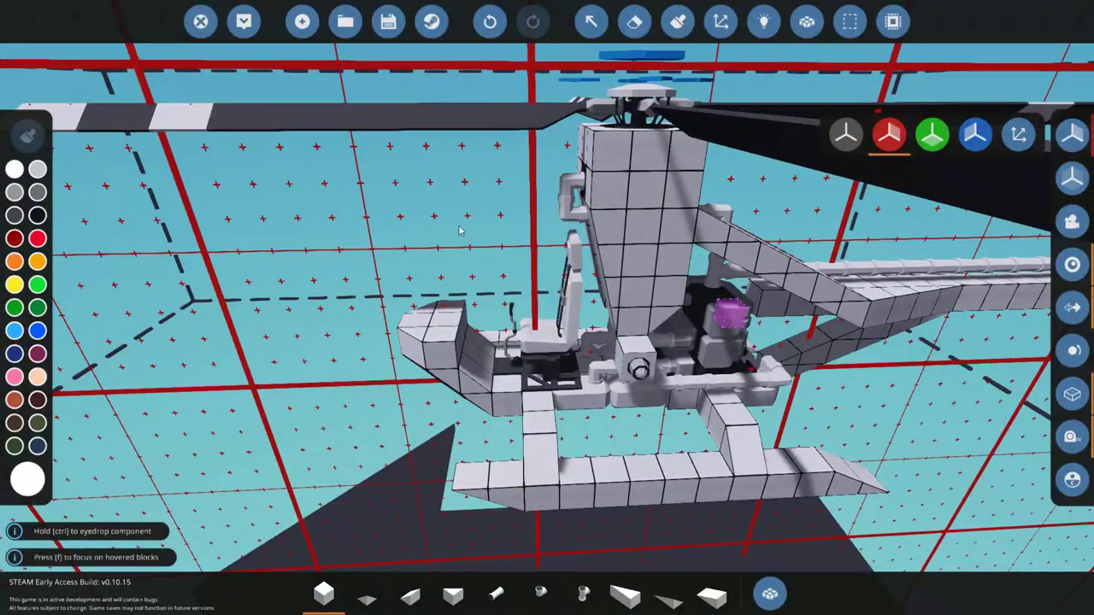
key("f")
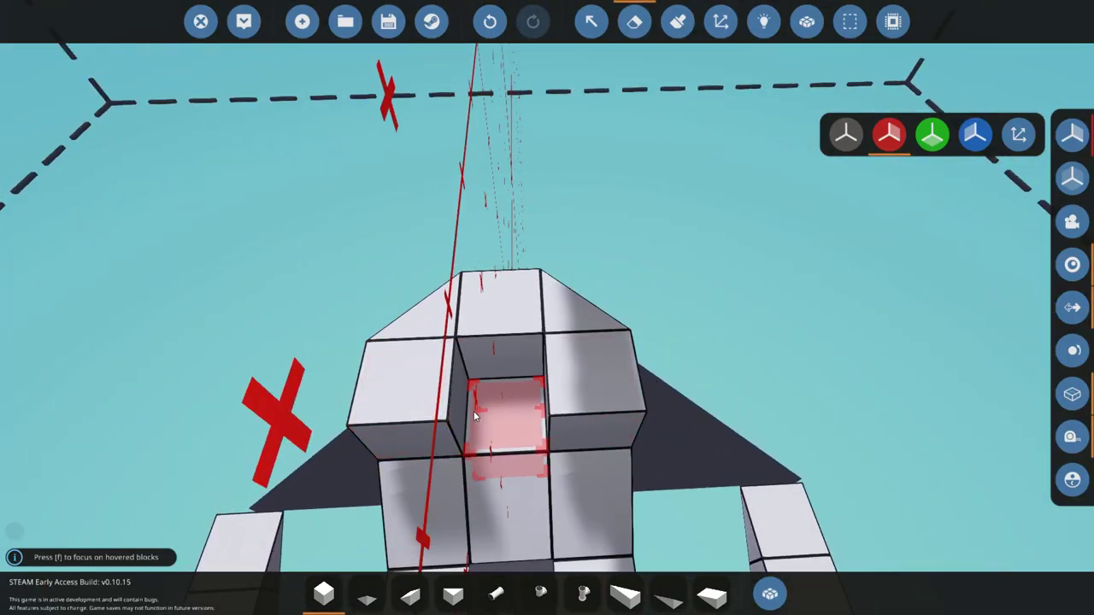
Browse the display components in the component inventory, including the Artificial Horizon and Indicator Light.
left_click(769, 592)
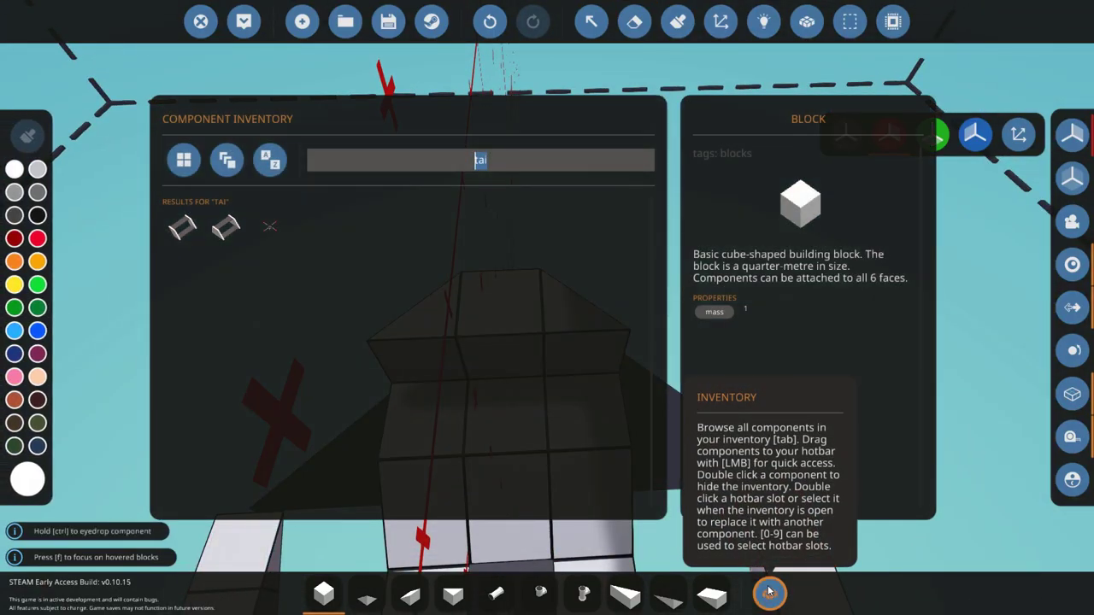
key("BackSpace")
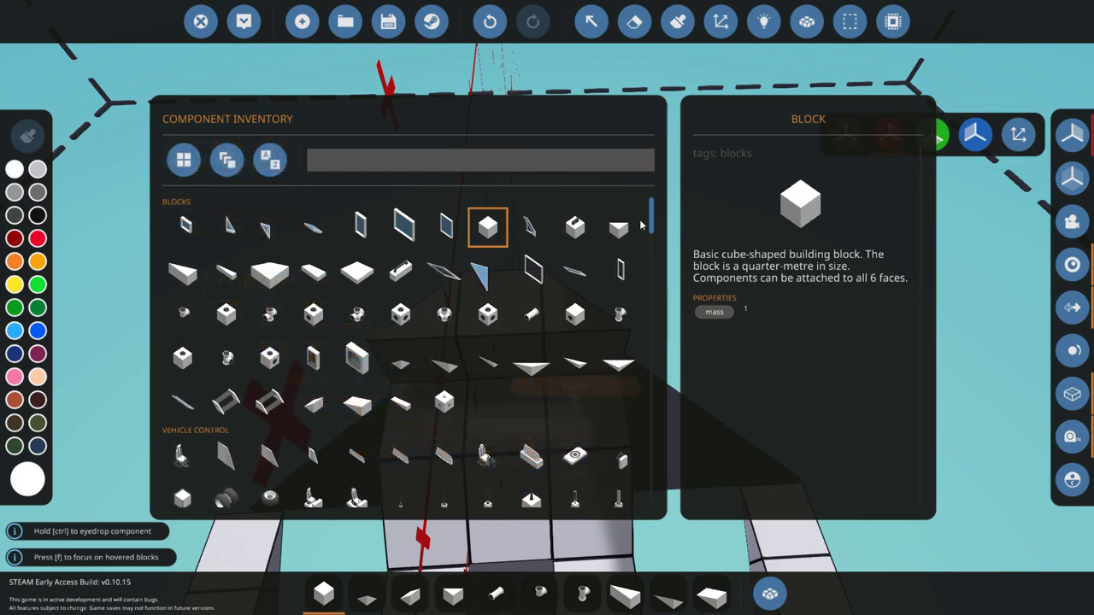
left_click_drag(654, 215, 644, 348)
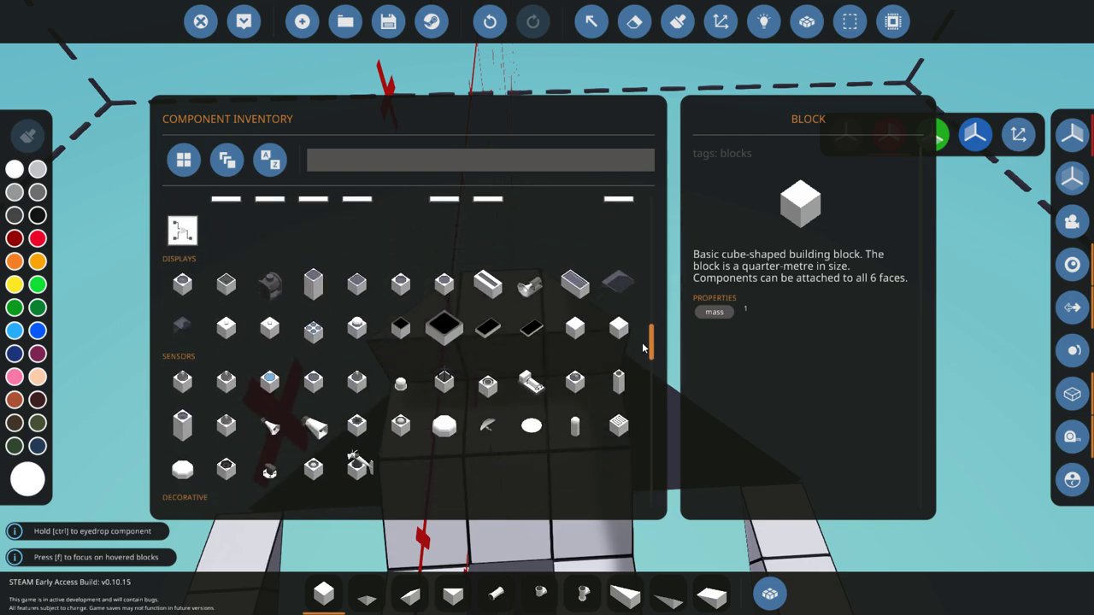
left_click(444, 284)
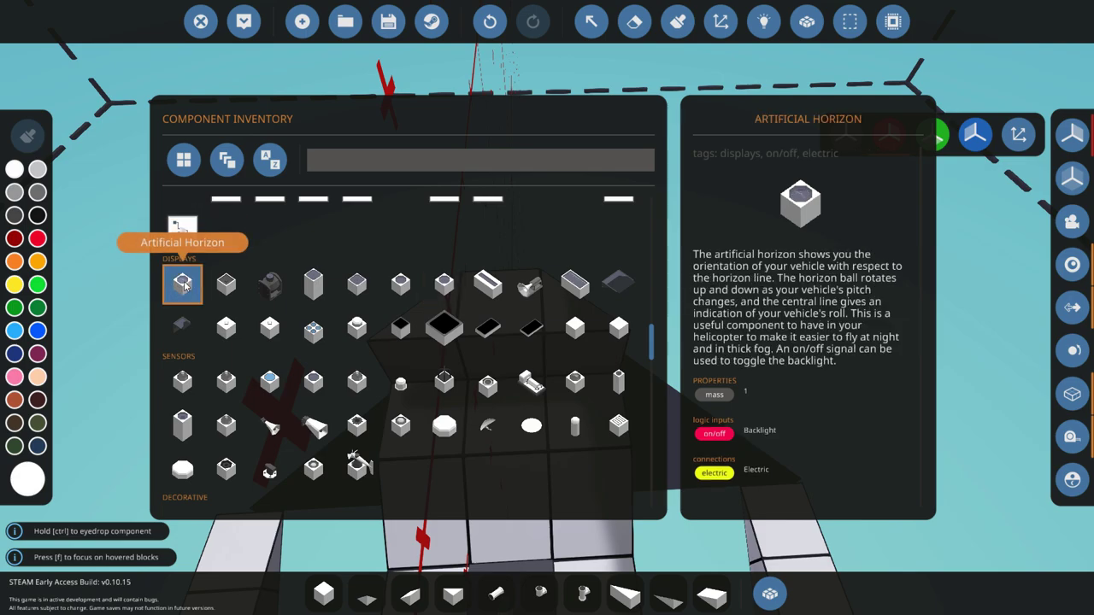
left_click(225, 284)
left_click(226, 327)
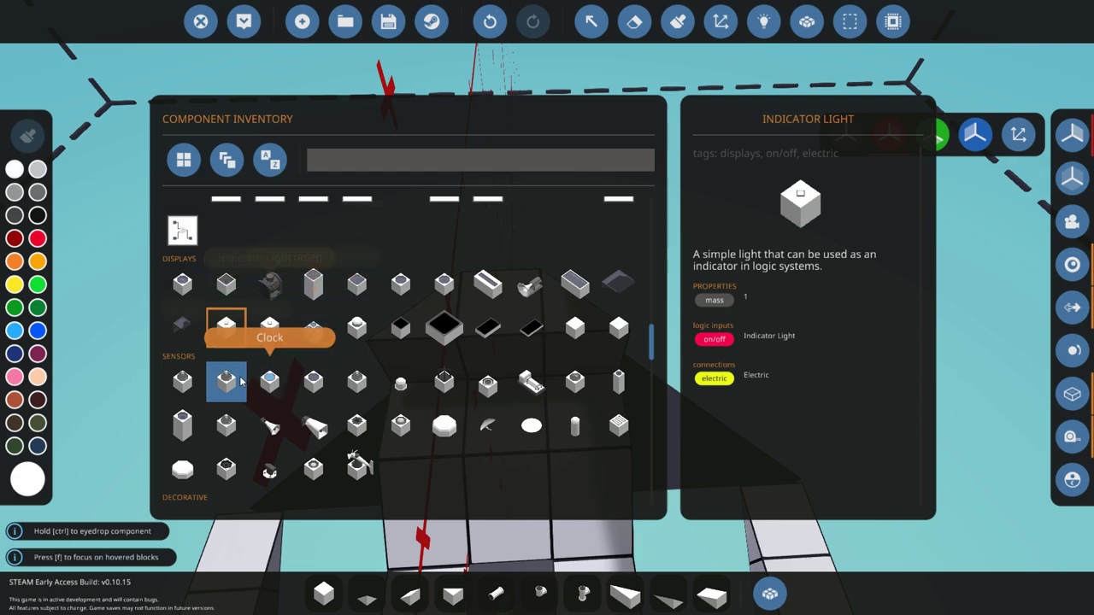
scroll(418, 351, "up", 1)
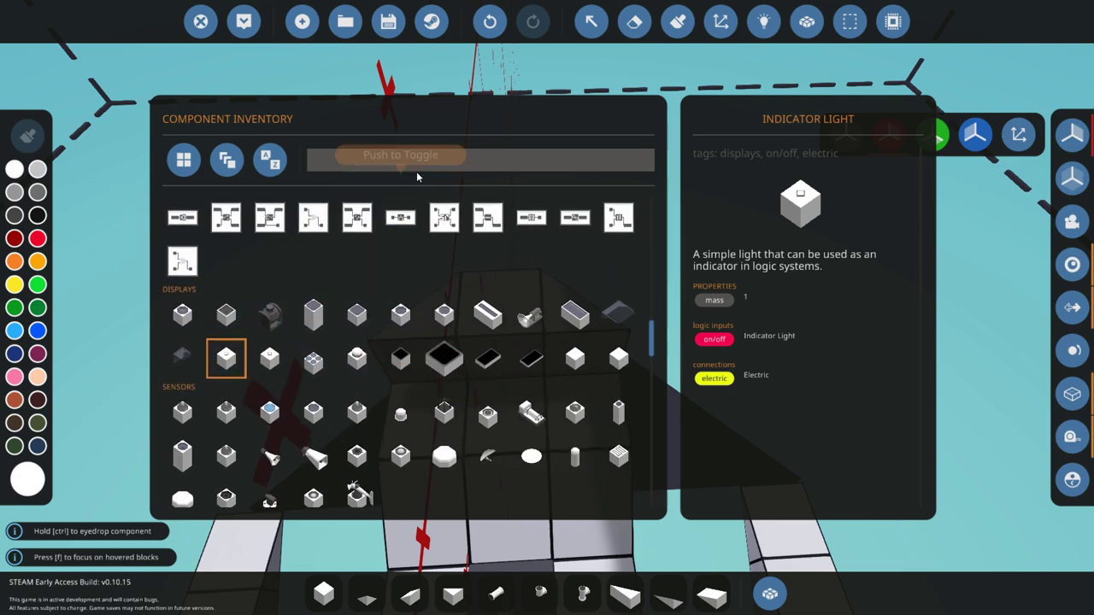
Search the inventory for "but" and place mirrored Toggle Buttons at the nose's outer rear spots with a Push Button between them.
left_click(427, 154)
type("but")
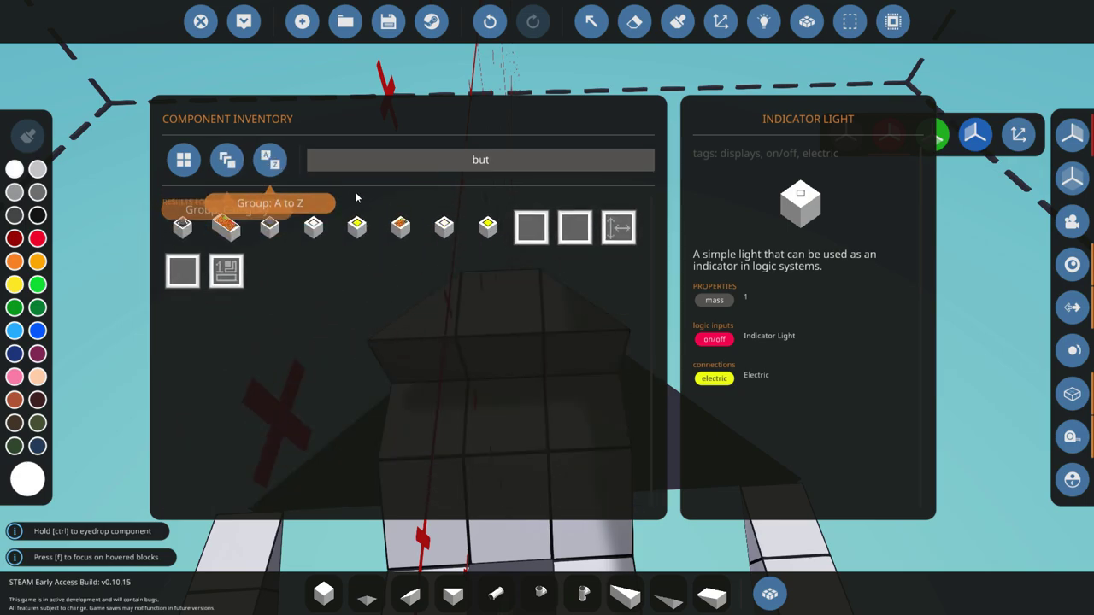
double_click(446, 225)
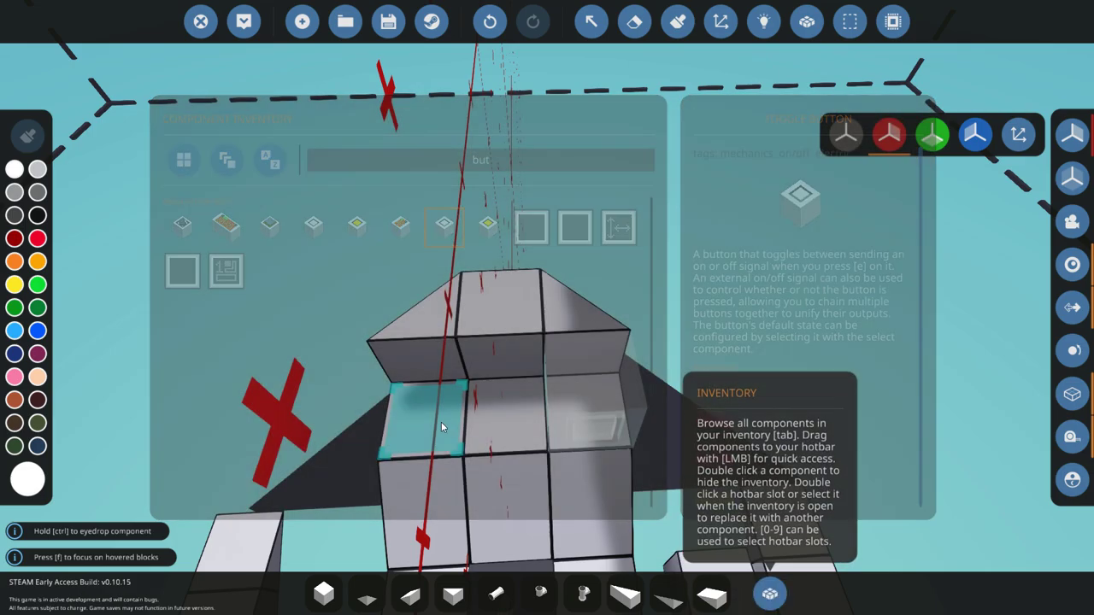
key("q")
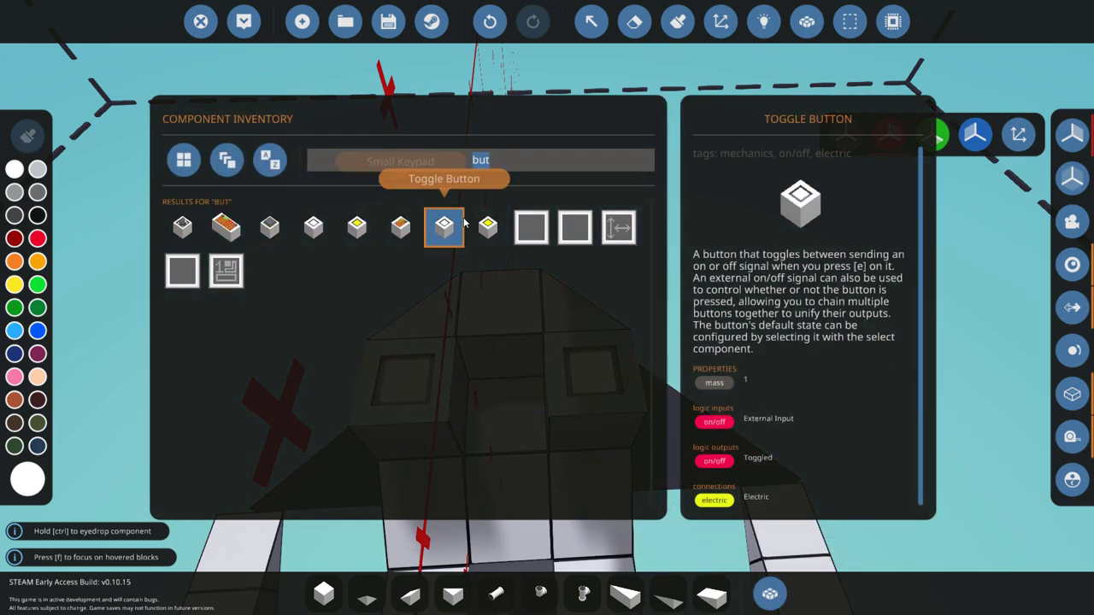
double_click(315, 228)
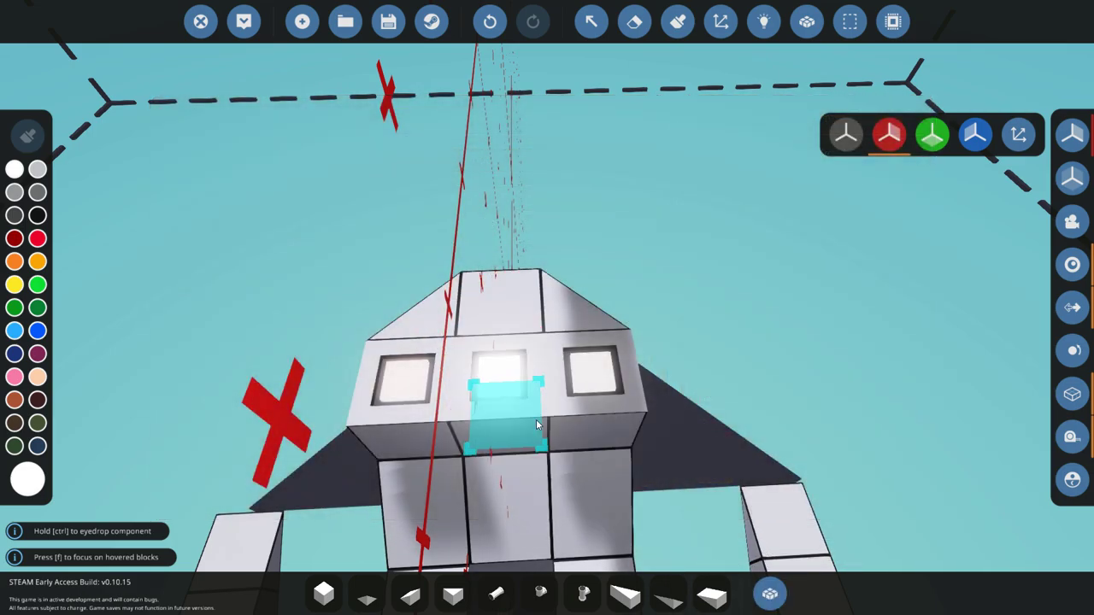
key("f")
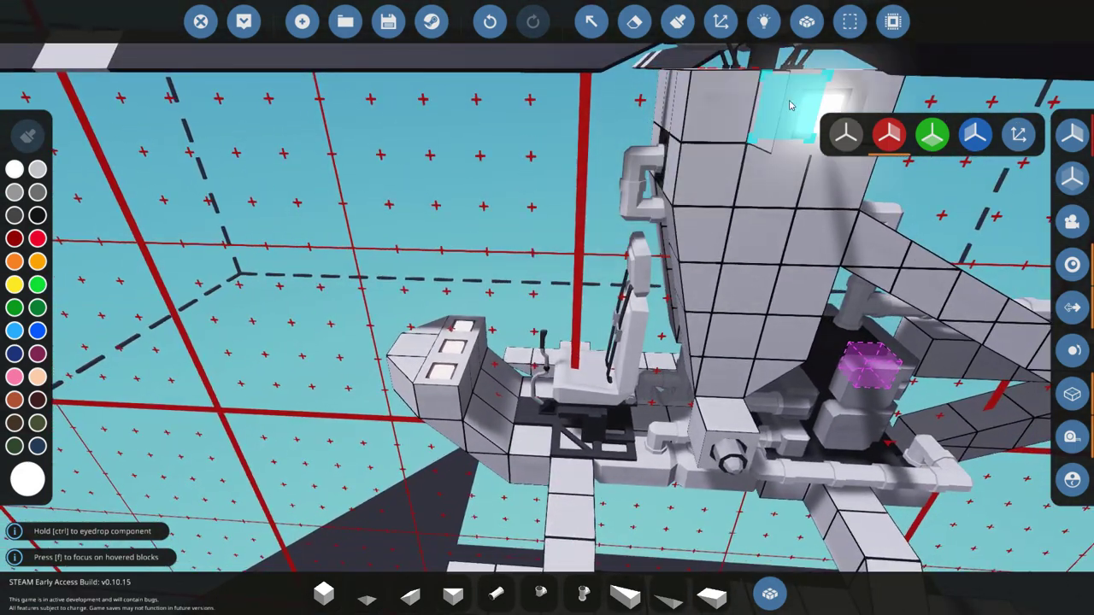
Turn off mirrored building and set the middle push button's display name to Starter.
left_click(845, 134)
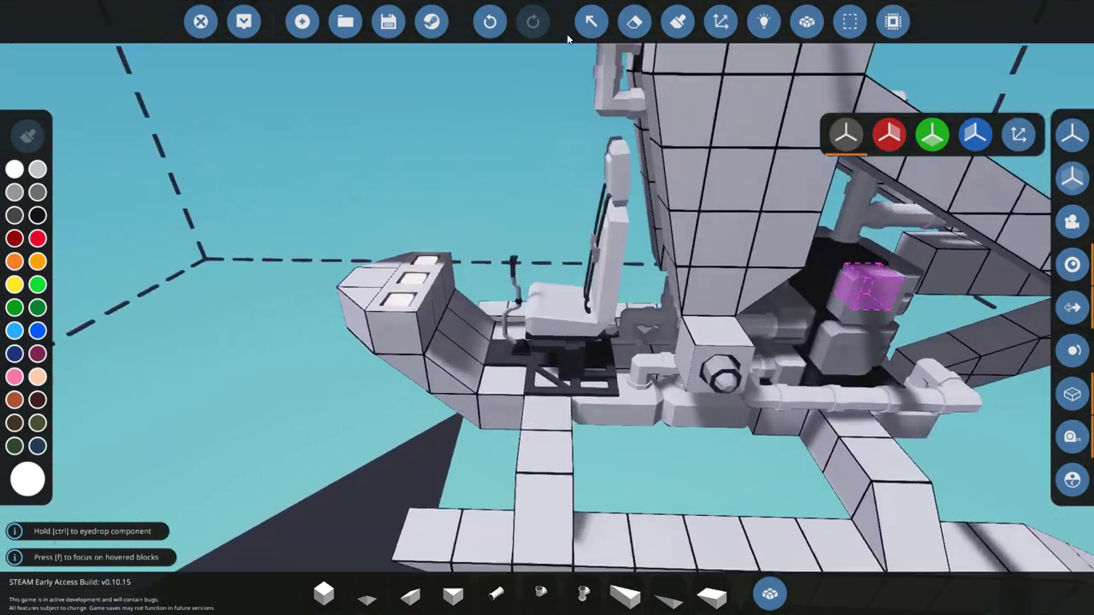
left_click(590, 21)
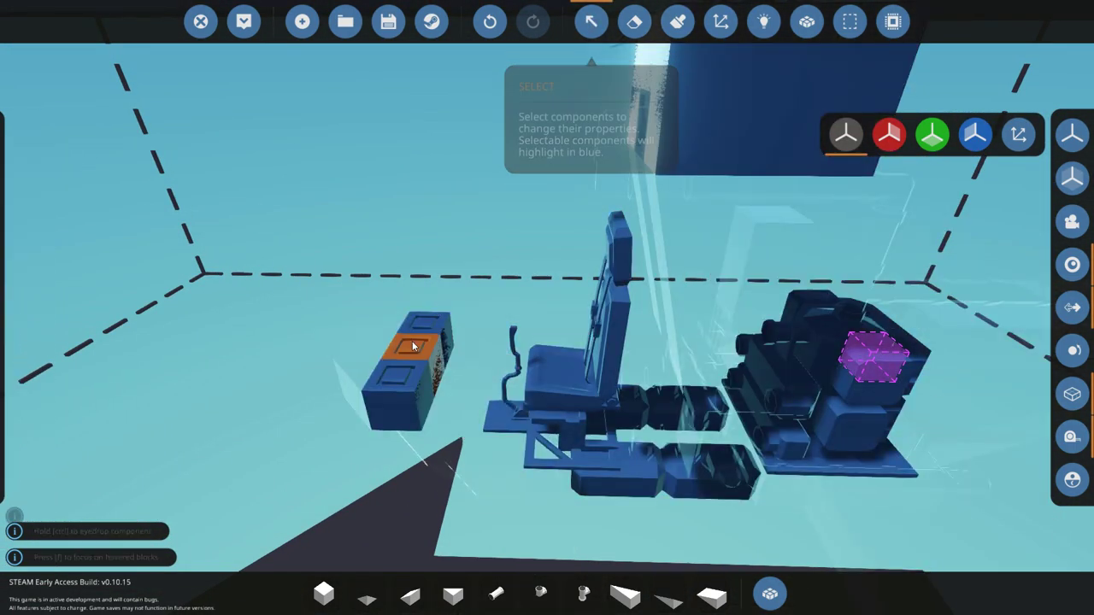
left_click(412, 341)
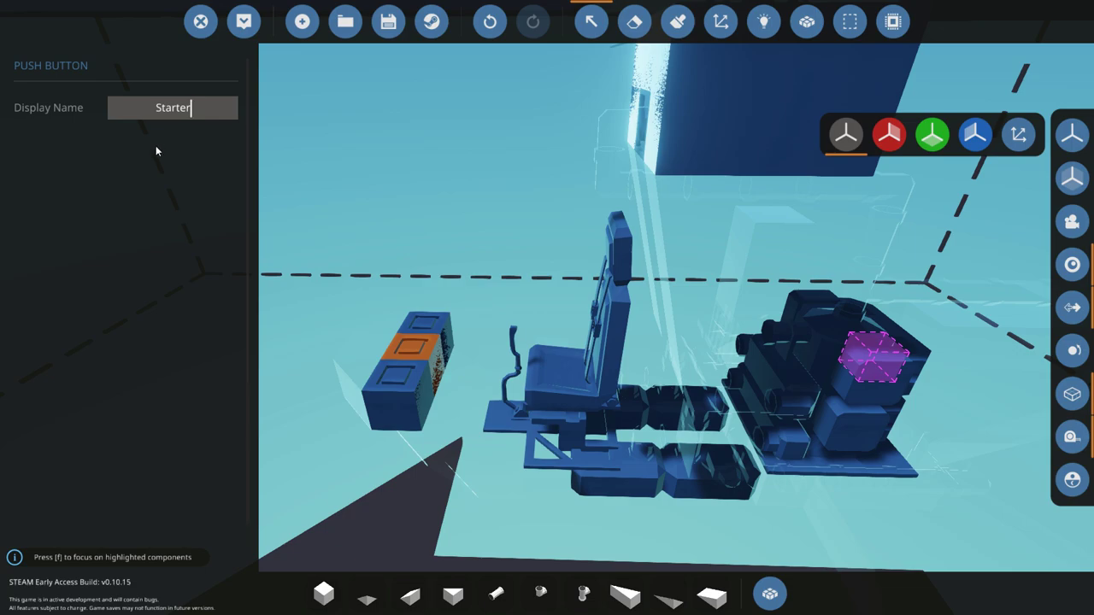
left_click(591, 21)
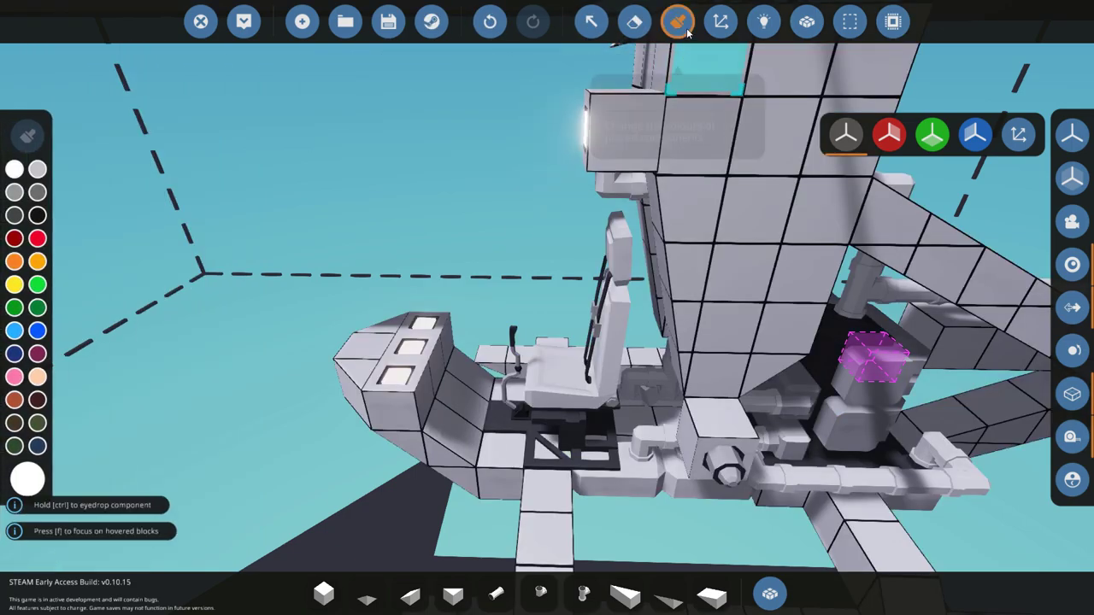
Connect the Starter push button's on/off output to the diesel engine's on/off input in logic mode.
left_click(764, 21)
mouse_move(417, 363)
left_click_drag(417, 363, 712, 387)
key("a")
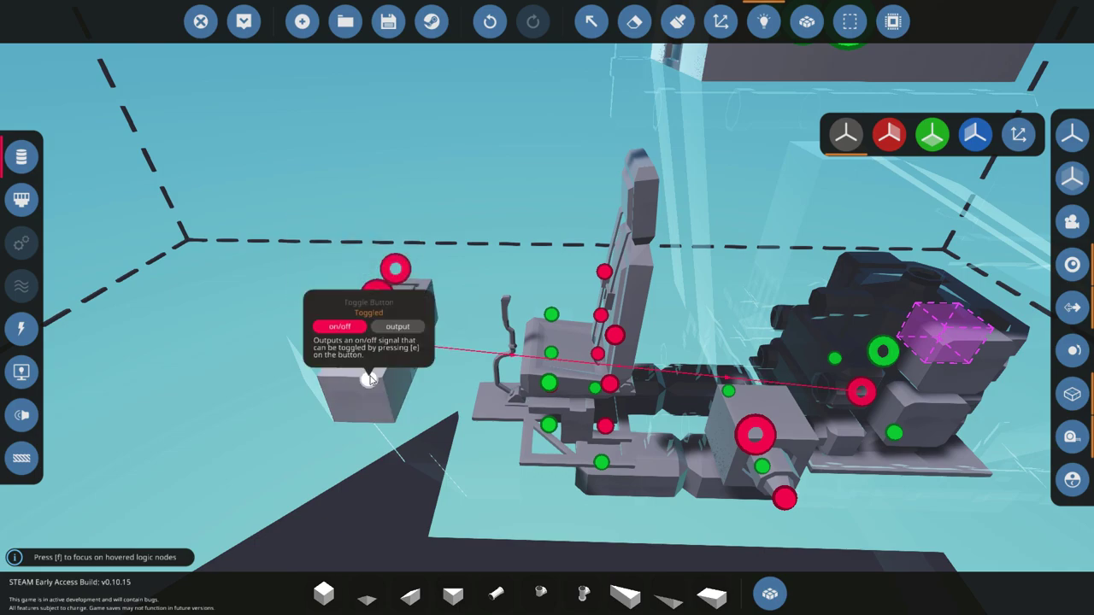
Set the display name of the toggle button on the near side of the nose to Auto Hover.
left_click(358, 344)
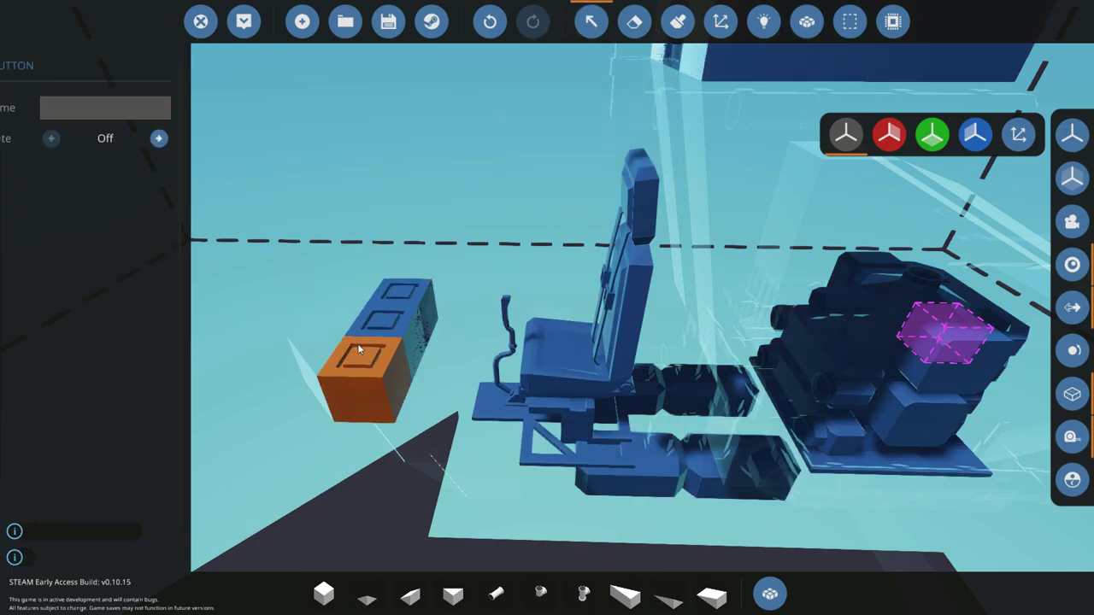
left_click(166, 105)
type("Auto")
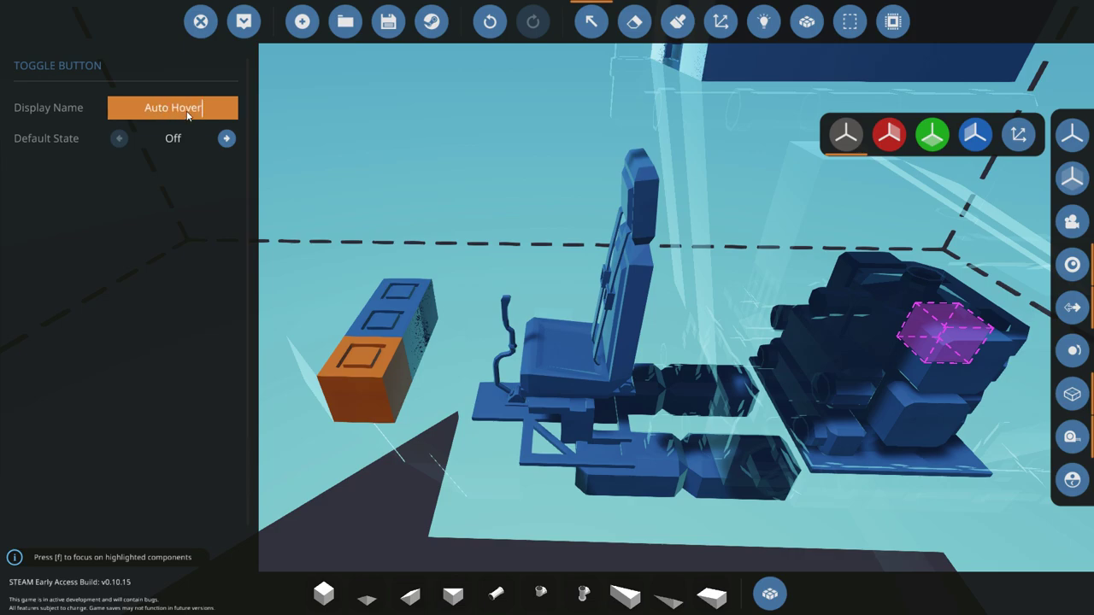
type(" Hover")
left_click(591, 21)
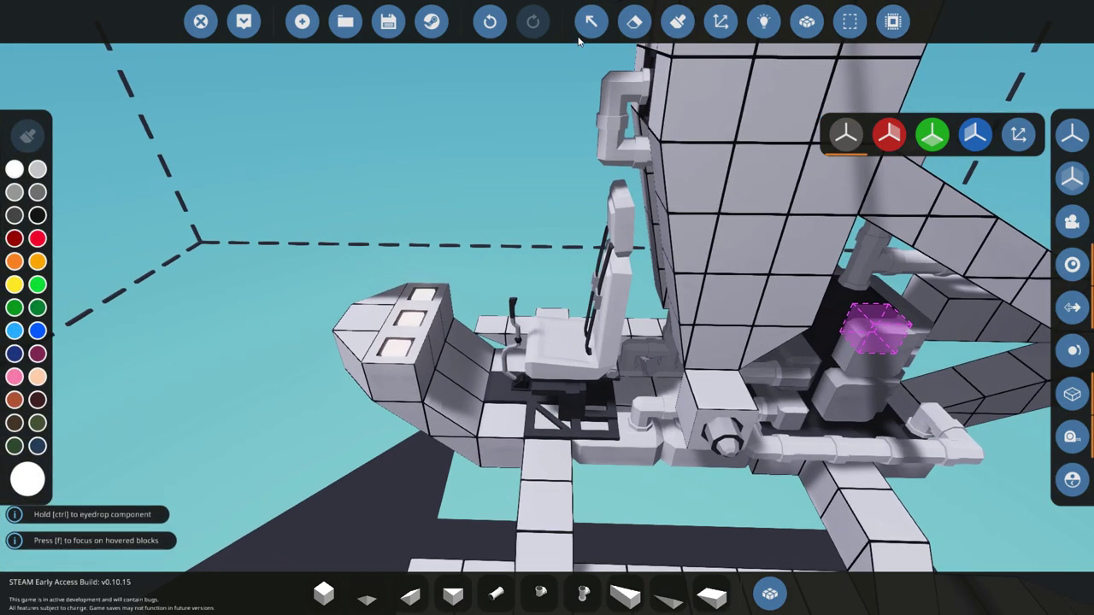
Paint the Starter button's face red and the Auto Hover button's face green.
key("Escape")
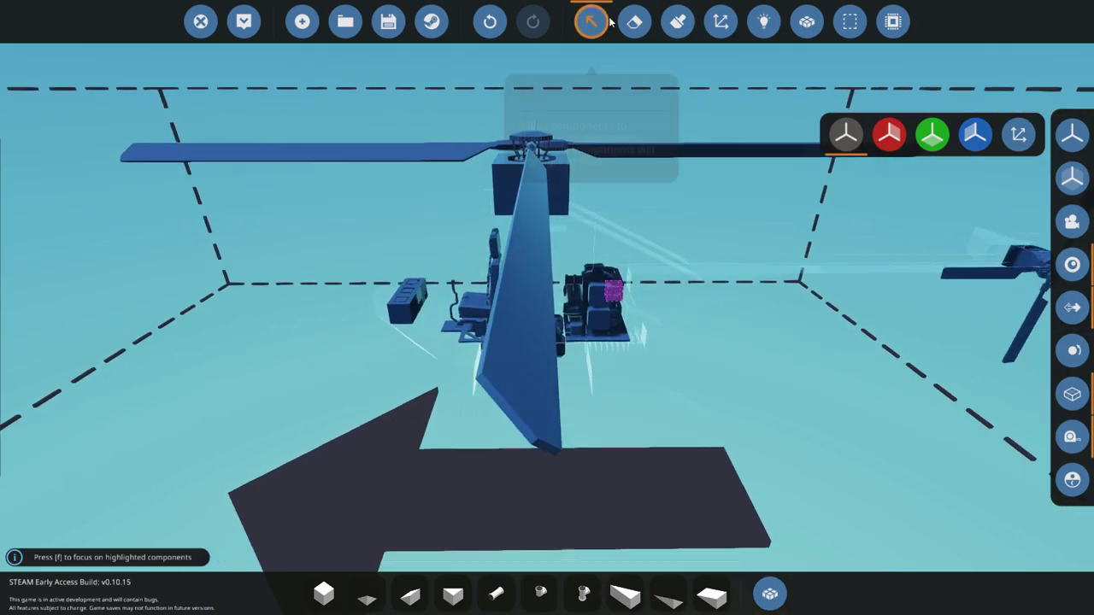
scroll(565, 243, "up", 5)
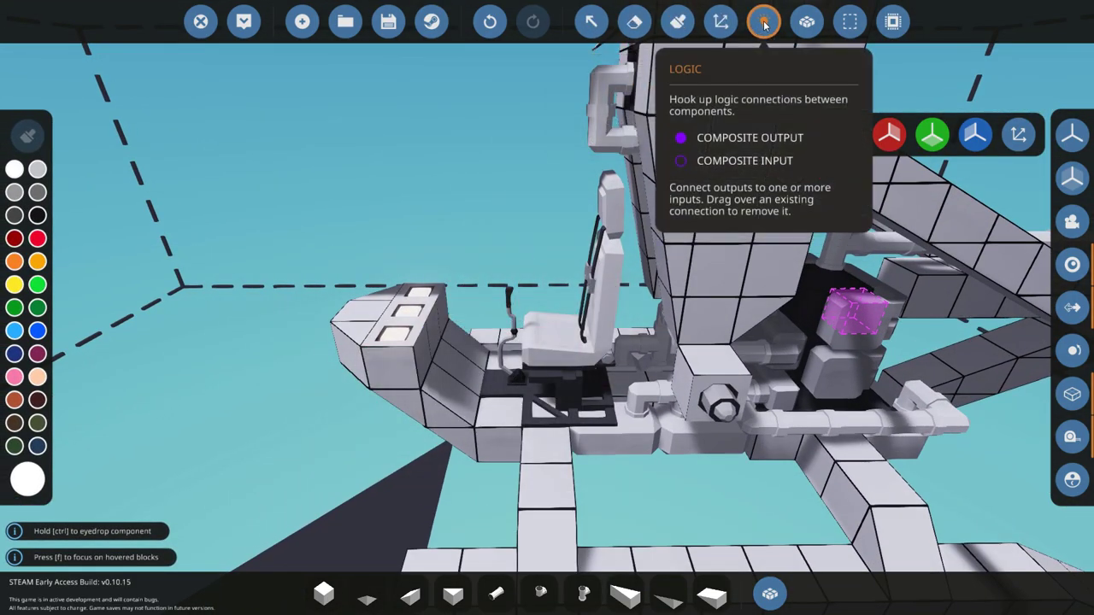
key("w")
left_click(665, 29)
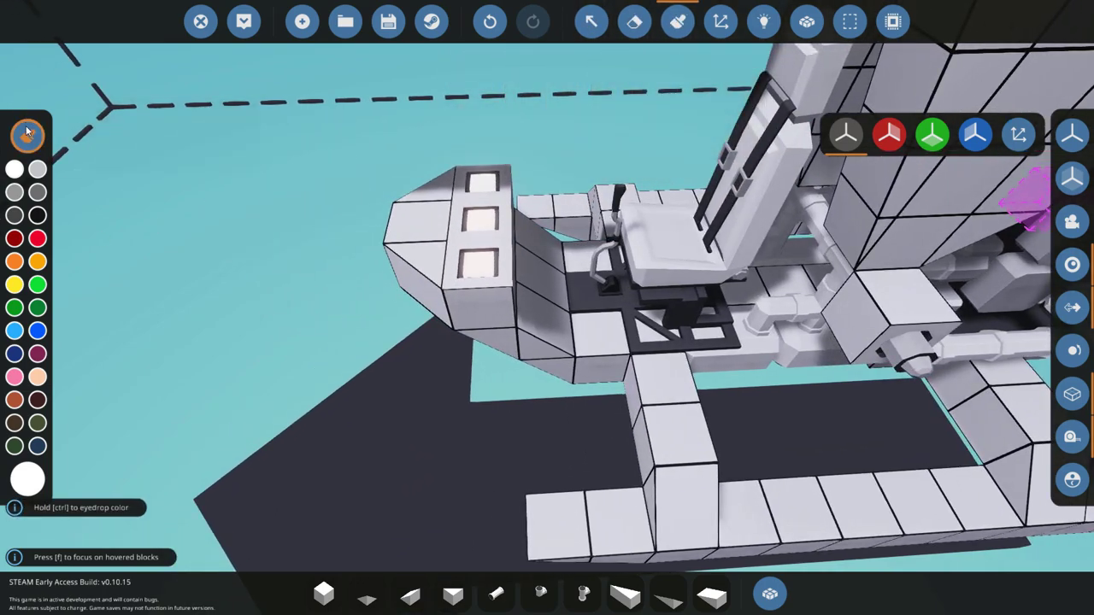
key("w")
left_click(37, 261)
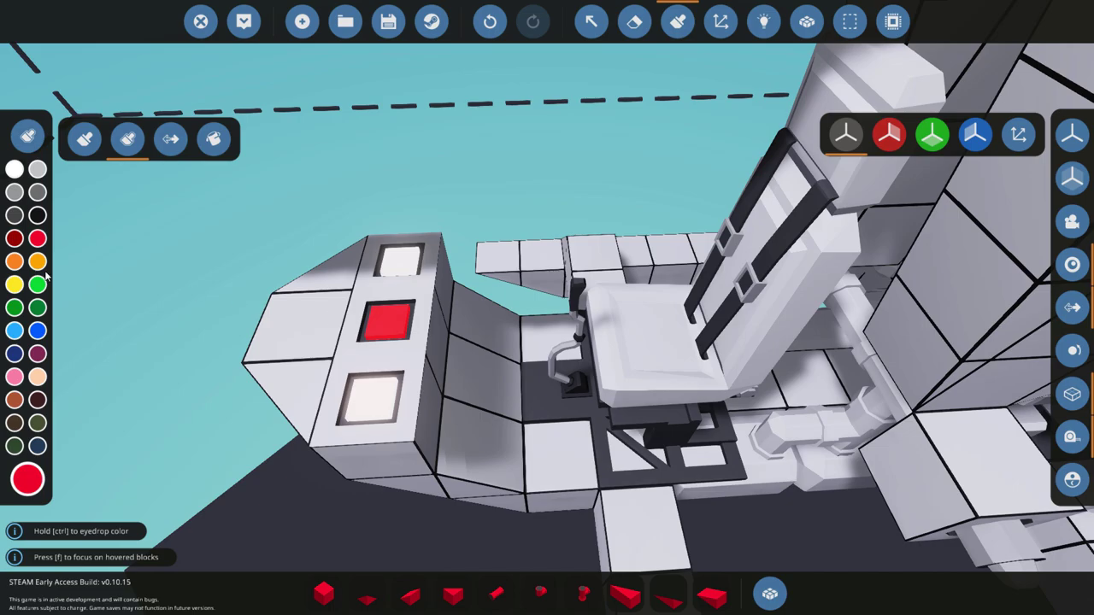
key("s")
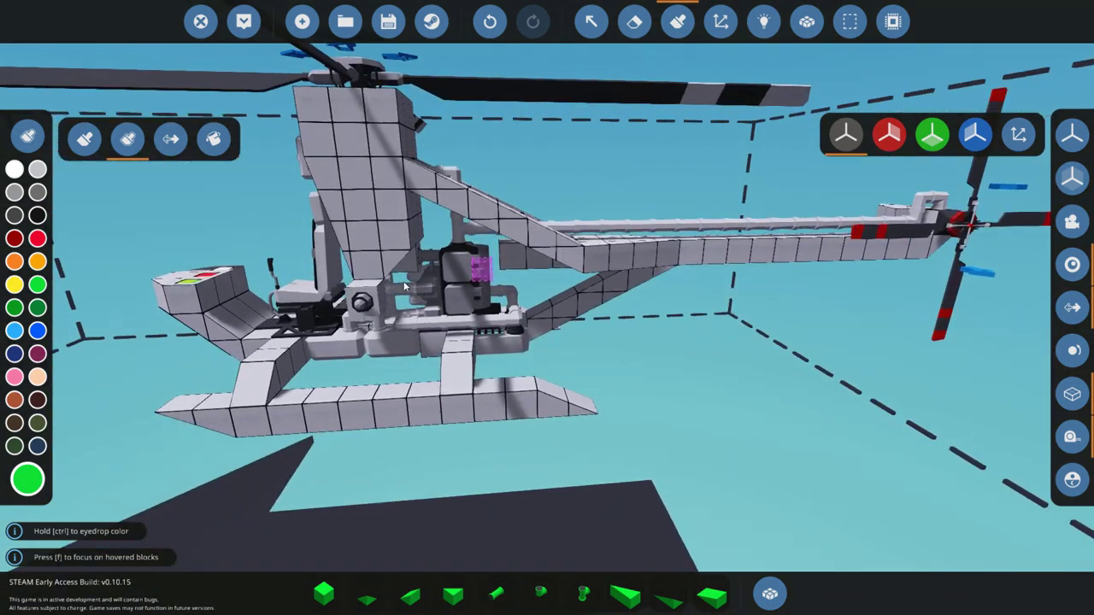
Erase the unnamed toggle button on the far side of the nose and fill its spot with a white cube block.
key("w")
key("2")
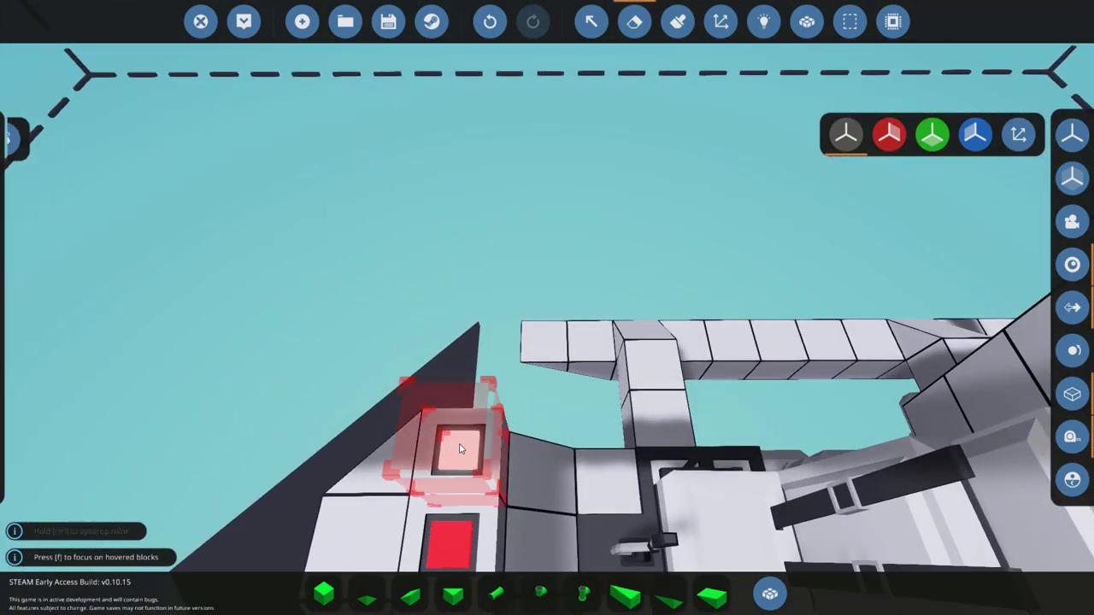
key("3")
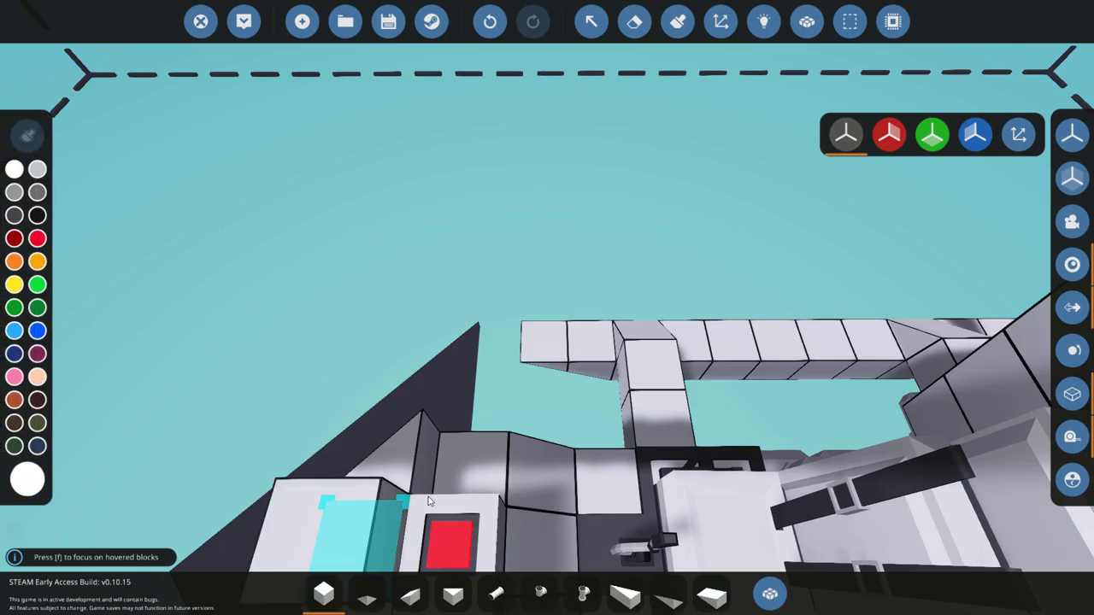
key("s")
key("w")
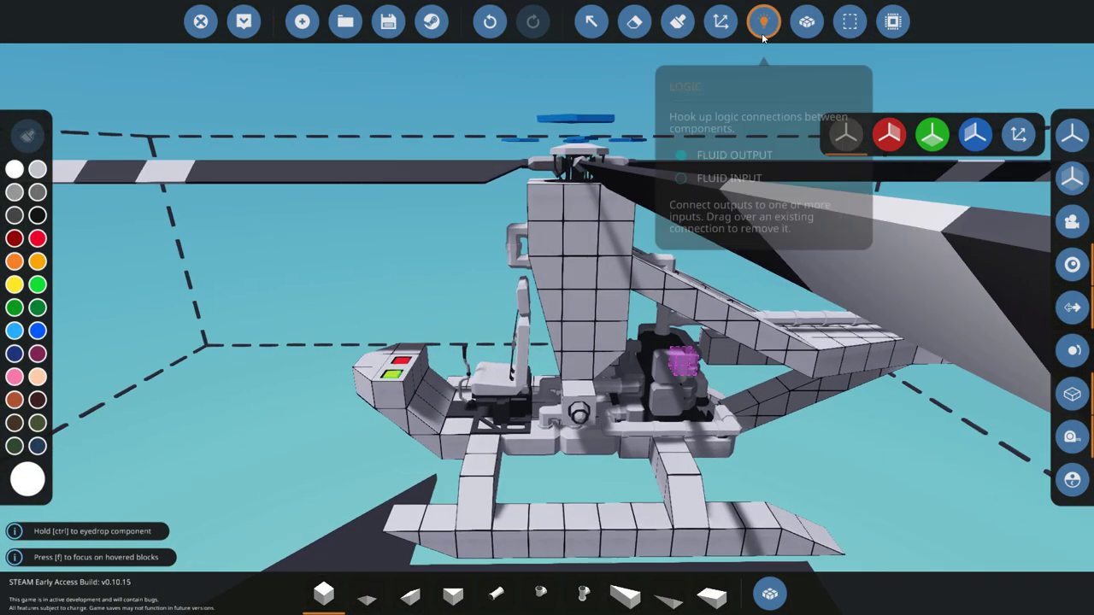
Check the Auto Hover button's logic output, search the inventory for "gyro" and read the Gyro's description, logic inputs and outputs.
left_click(763, 21)
mouse_move(349, 414)
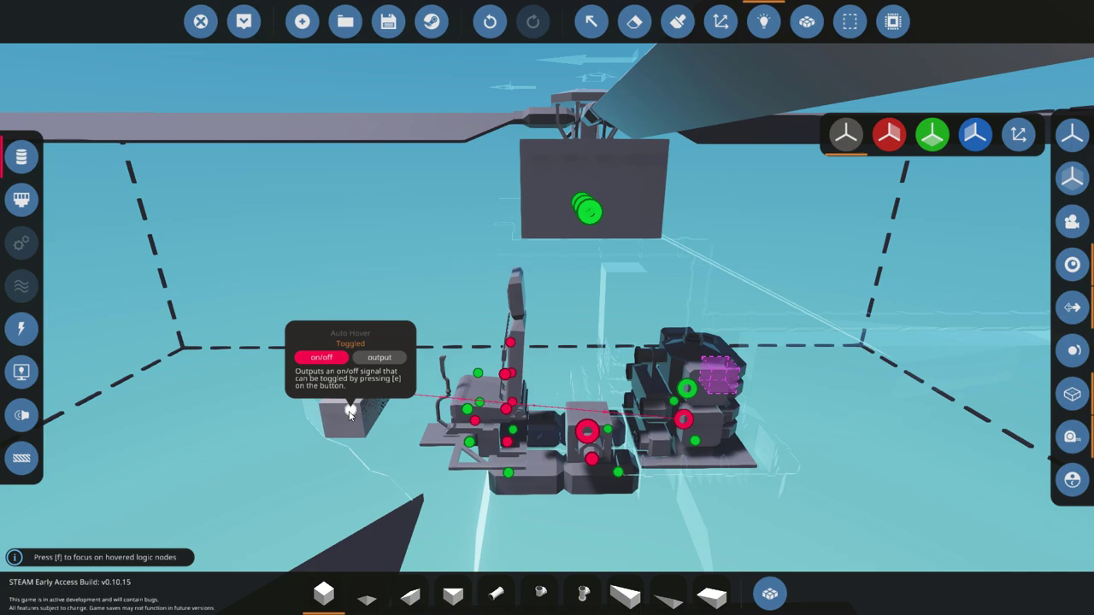
left_click(770, 594)
type("gyro")
mouse_move(181, 230)
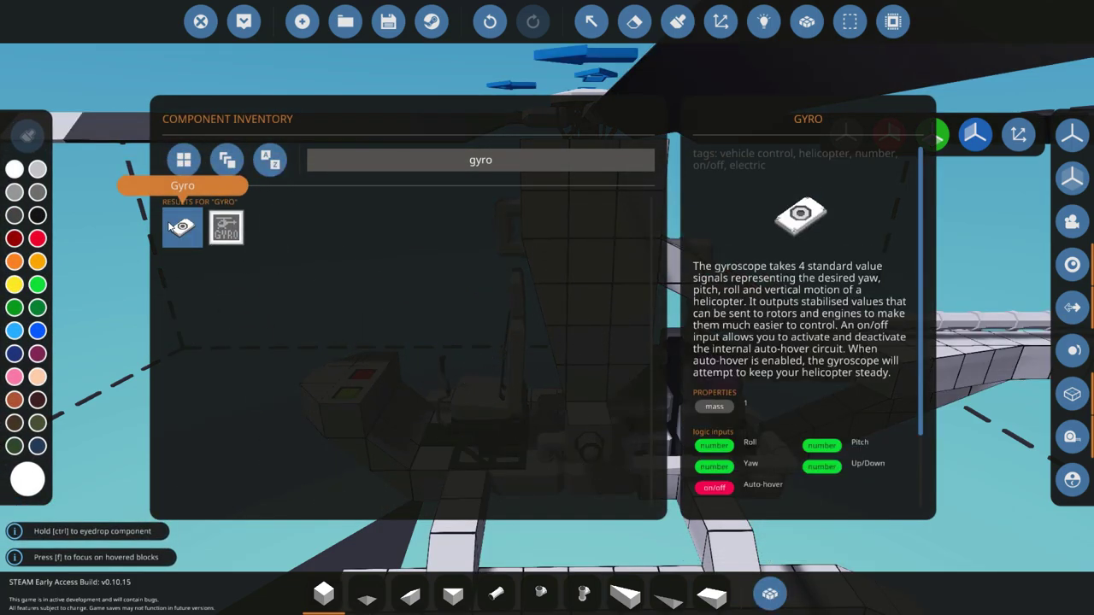
scroll(812, 486, "down", 3)
scroll(778, 381, "up", 3)
scroll(742, 274, "down", 2)
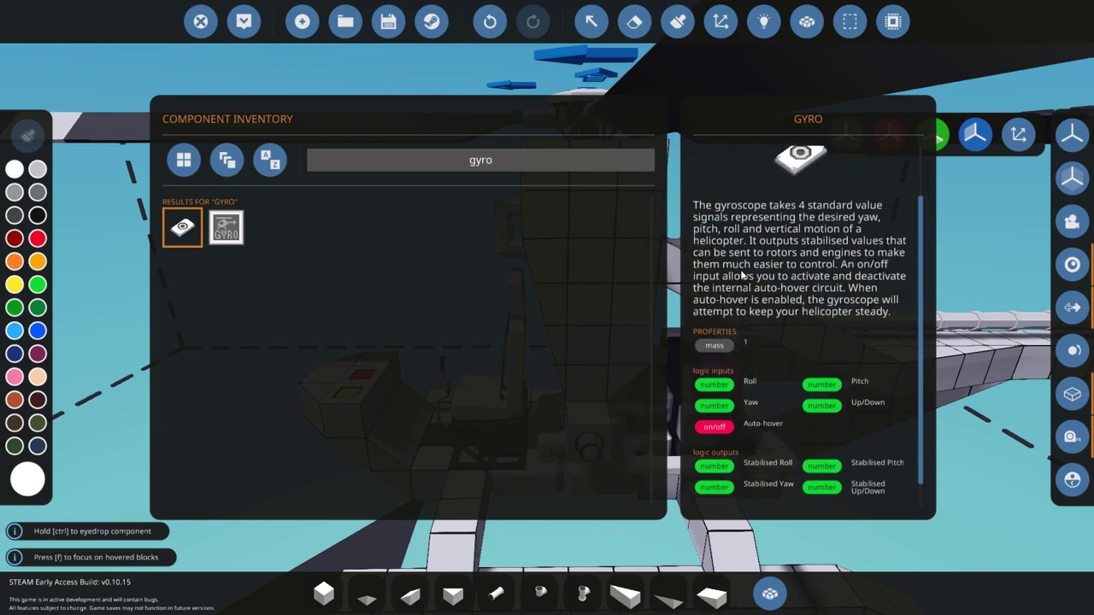
Mount the Gyro flat on the underside of the fuselage, between the two skids.
left_click(773, 590)
scroll(480, 272, "down", 5)
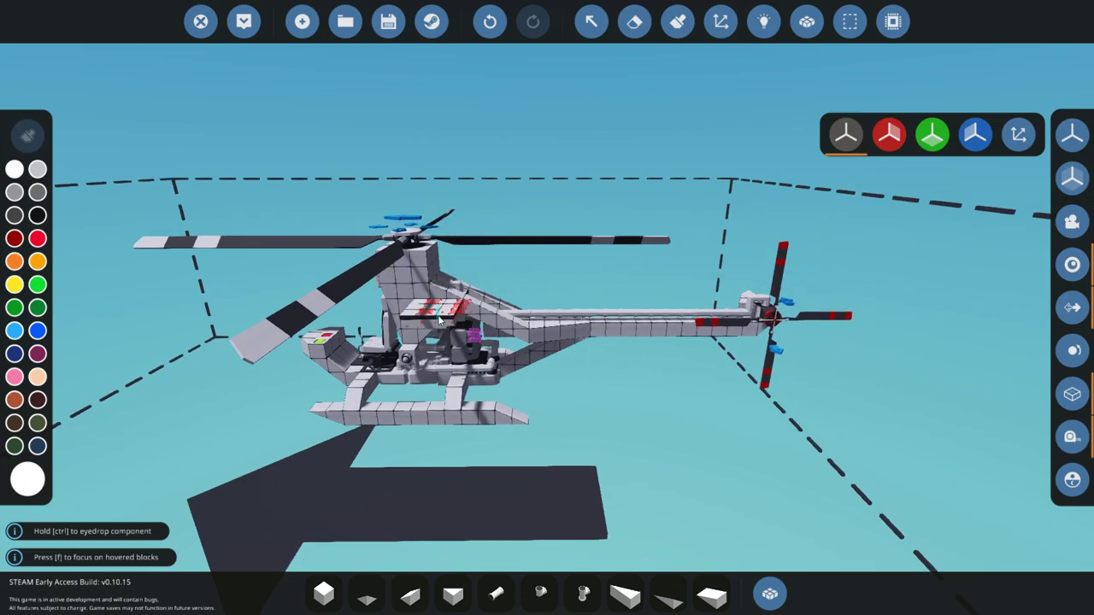
scroll(591, 405, "up", 5)
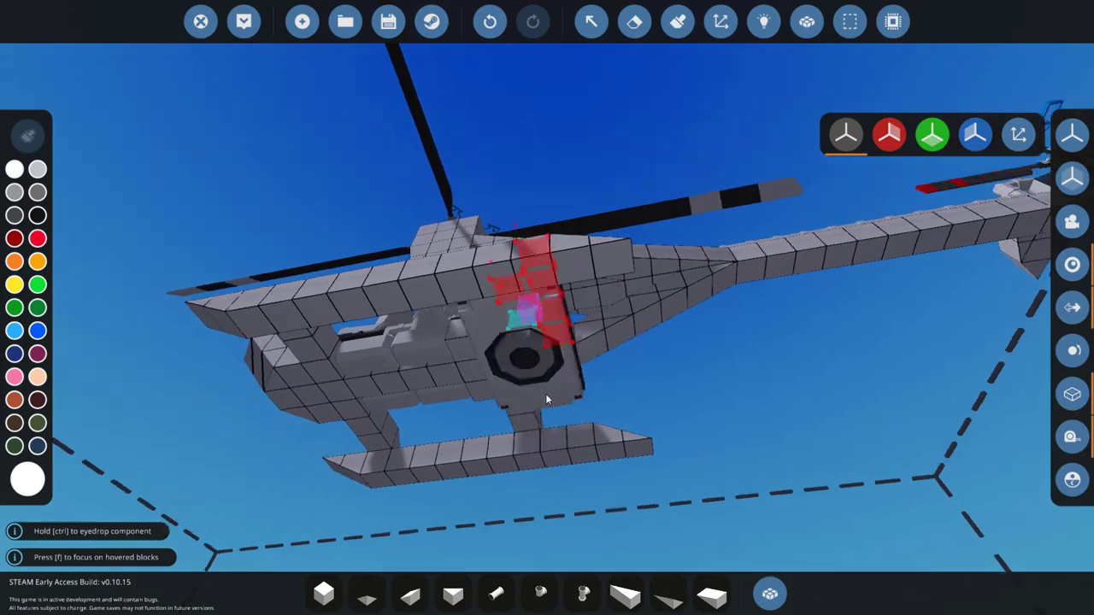
left_click_drag(545, 393, 574, 415)
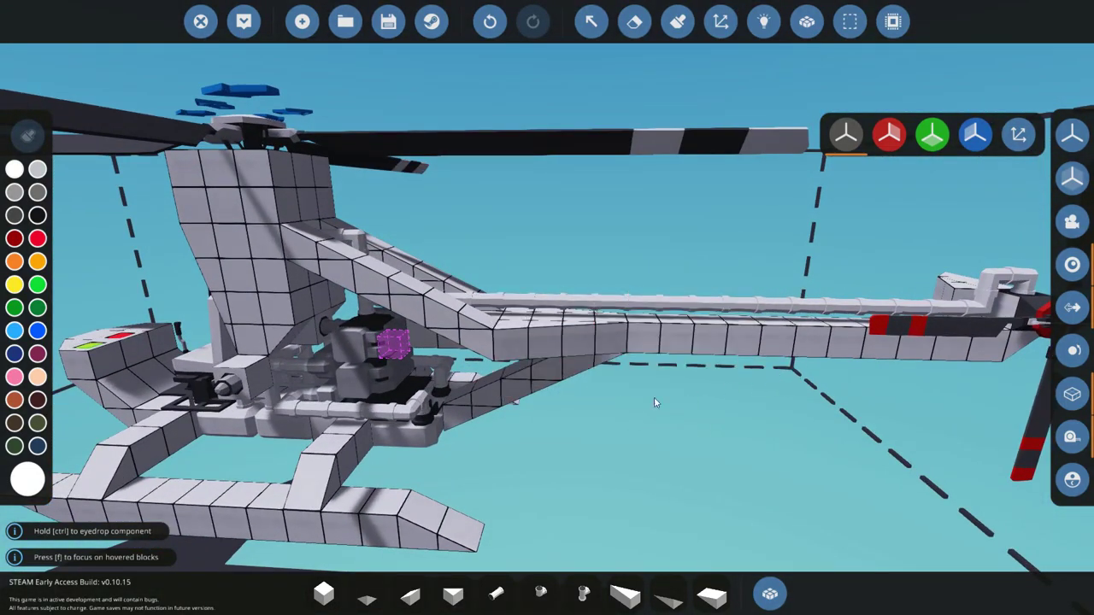
scroll(642, 404, "up", 6)
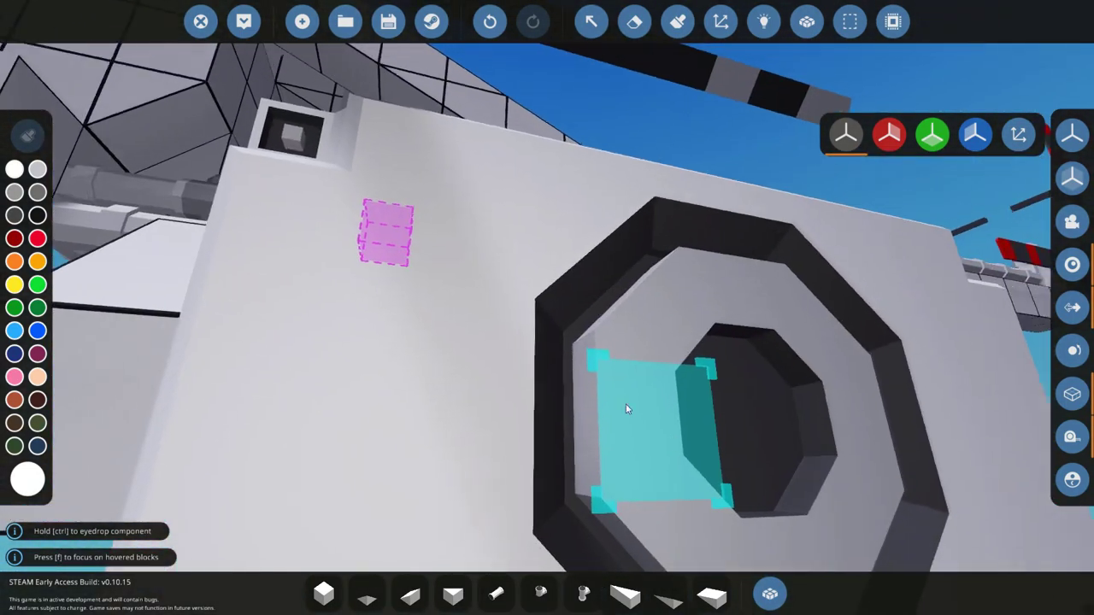
scroll(626, 404, "down", 3)
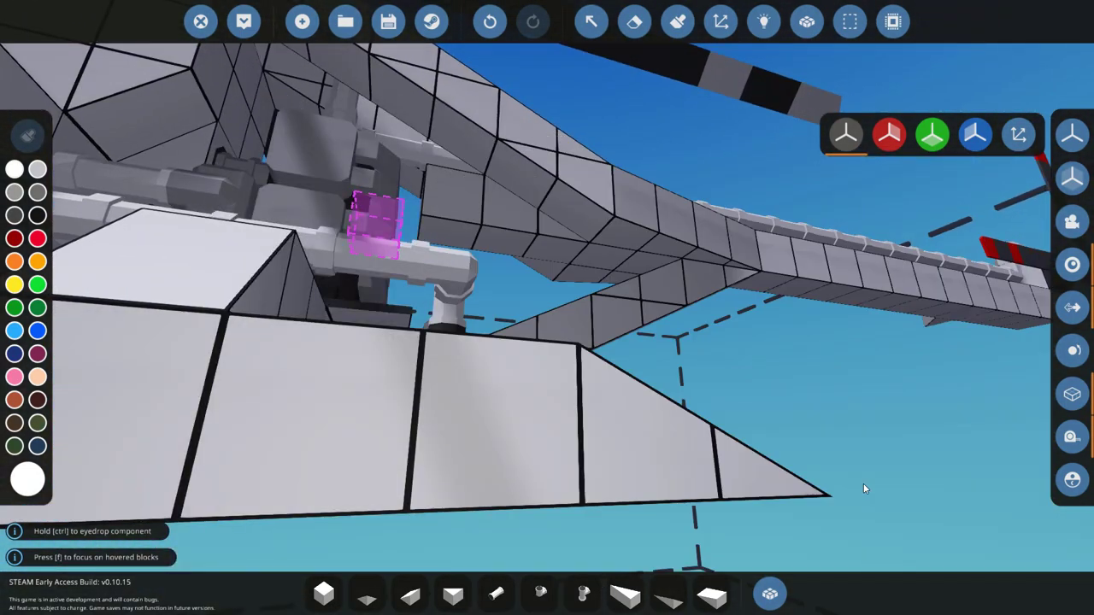
left_click_drag(863, 489, 913, 506)
key("d")
key("Delete")
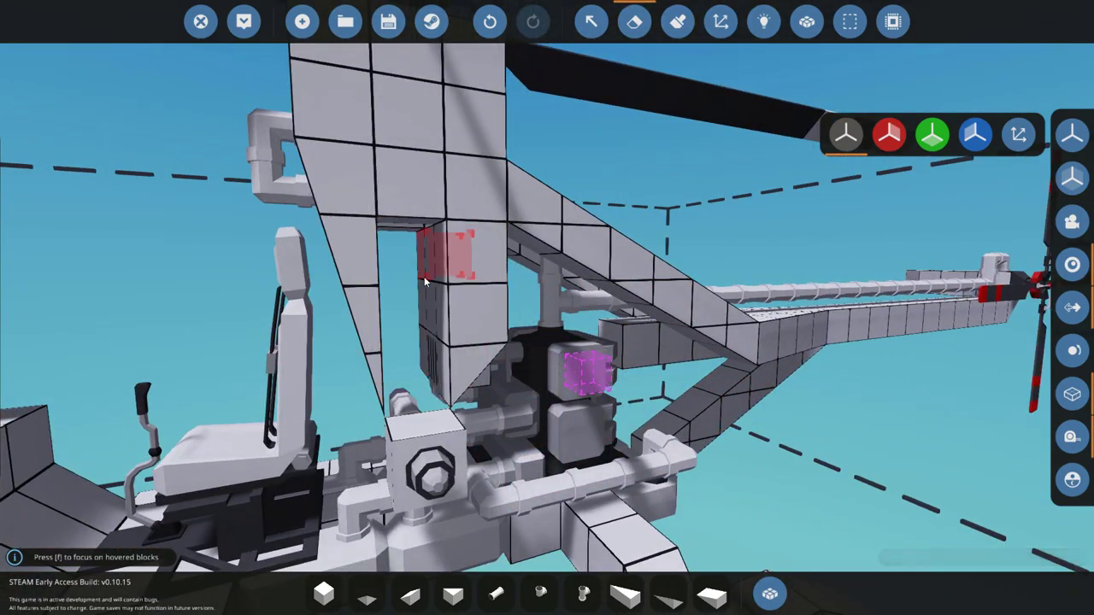
left_click(493, 22)
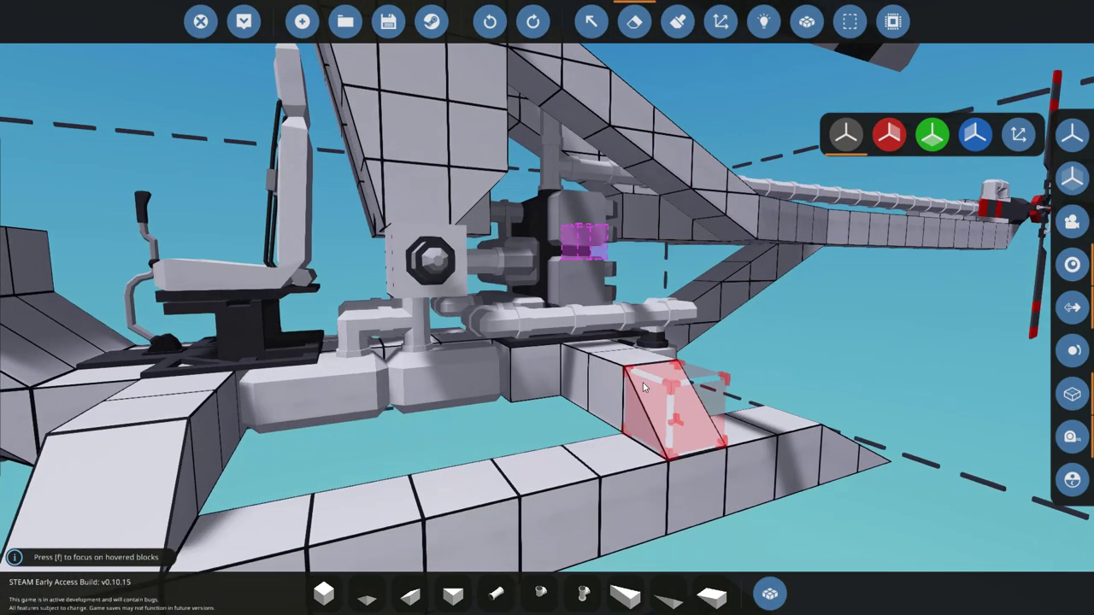
key("p")
key("r")
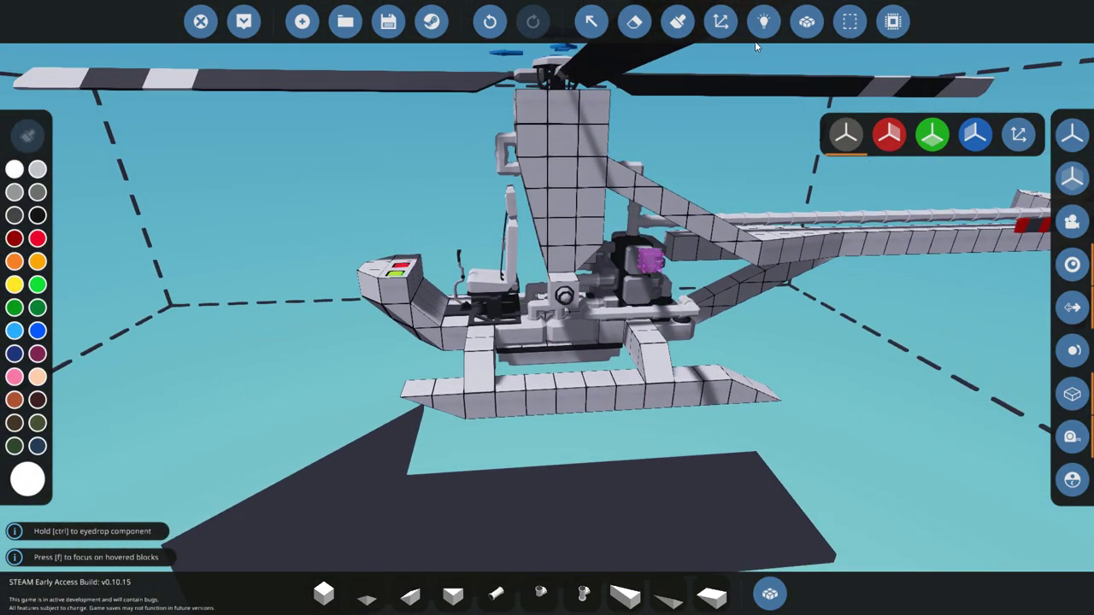
Connect the Auto Hover button's on/off output to the Gyro's Auto-hover input in the logic view.
left_click(757, 27)
scroll(480, 388, "up", 5)
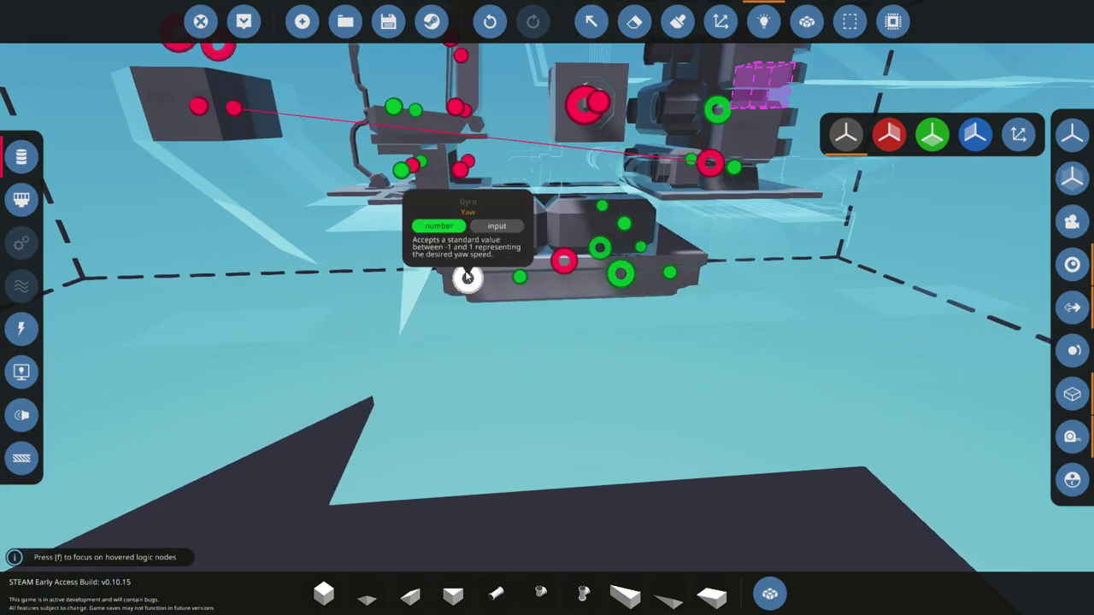
left_click_drag(467, 276, 609, 354)
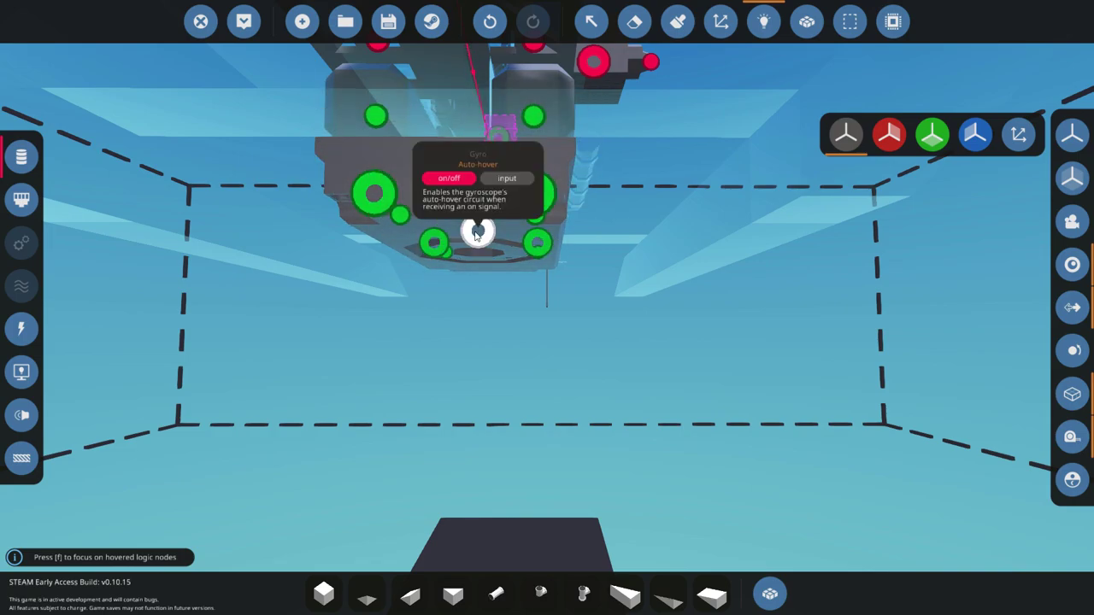
left_click_drag(477, 232, 584, 306)
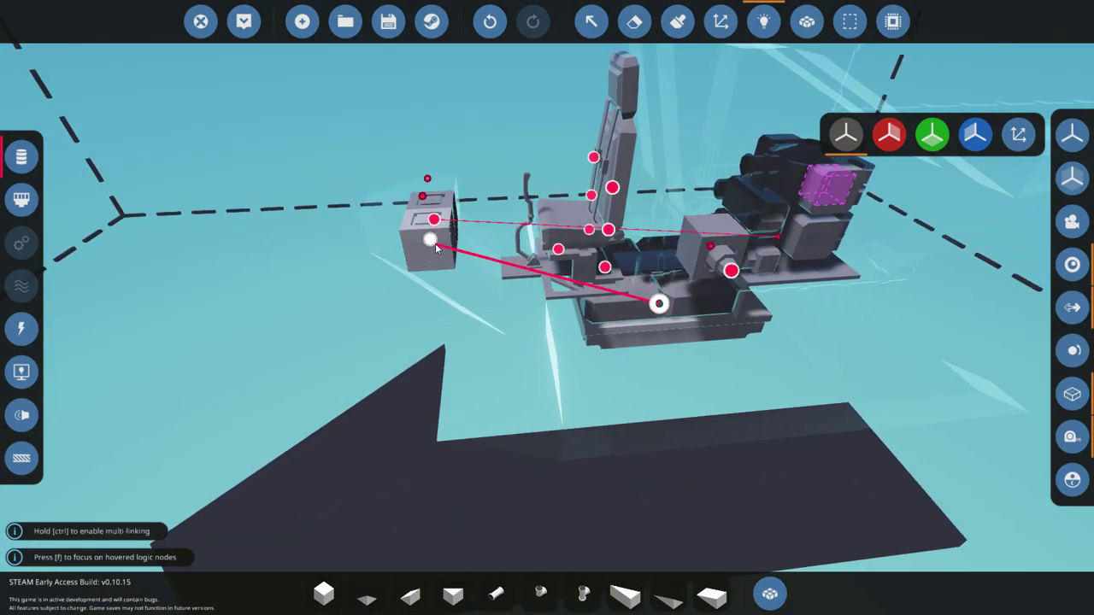
left_click_drag(429, 239, 209, 207)
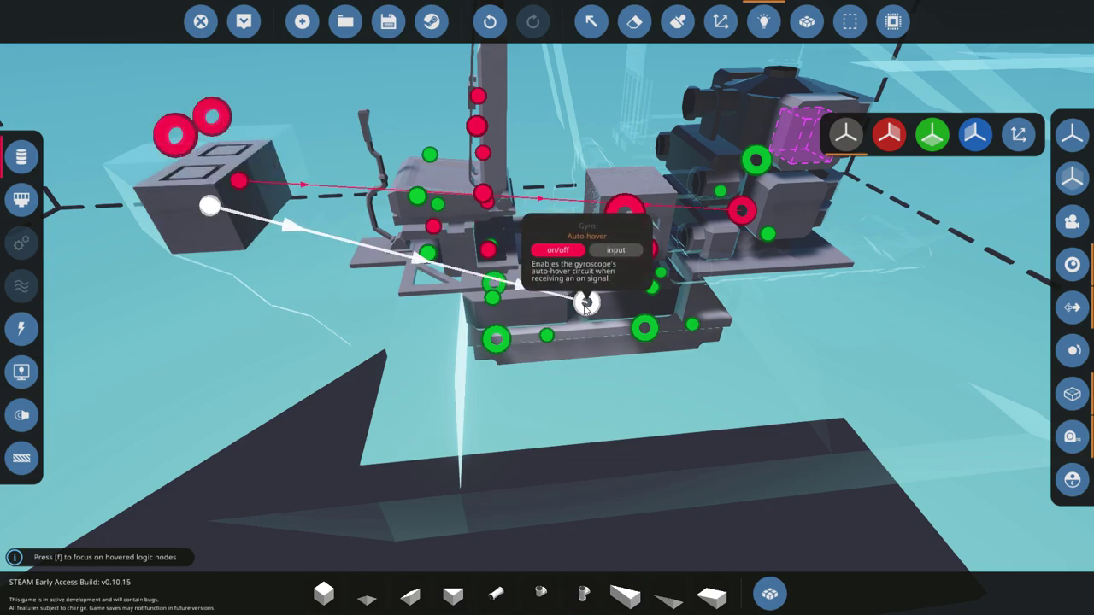
Connect the Gyro's Stabilised Yaw output to the Tail Rotor's Yaw input.
key("a")
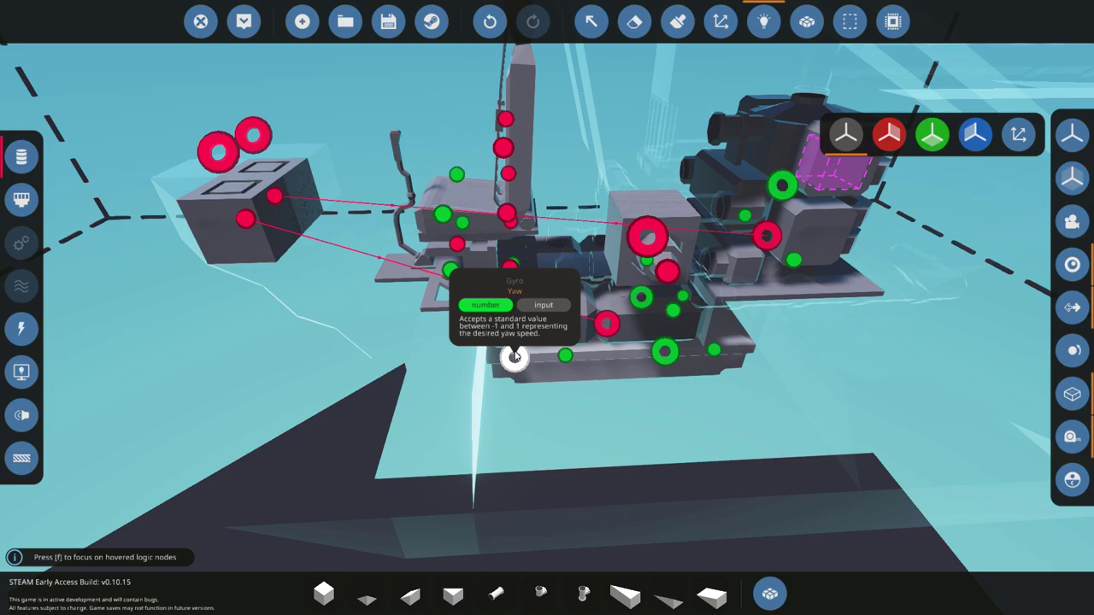
key("d")
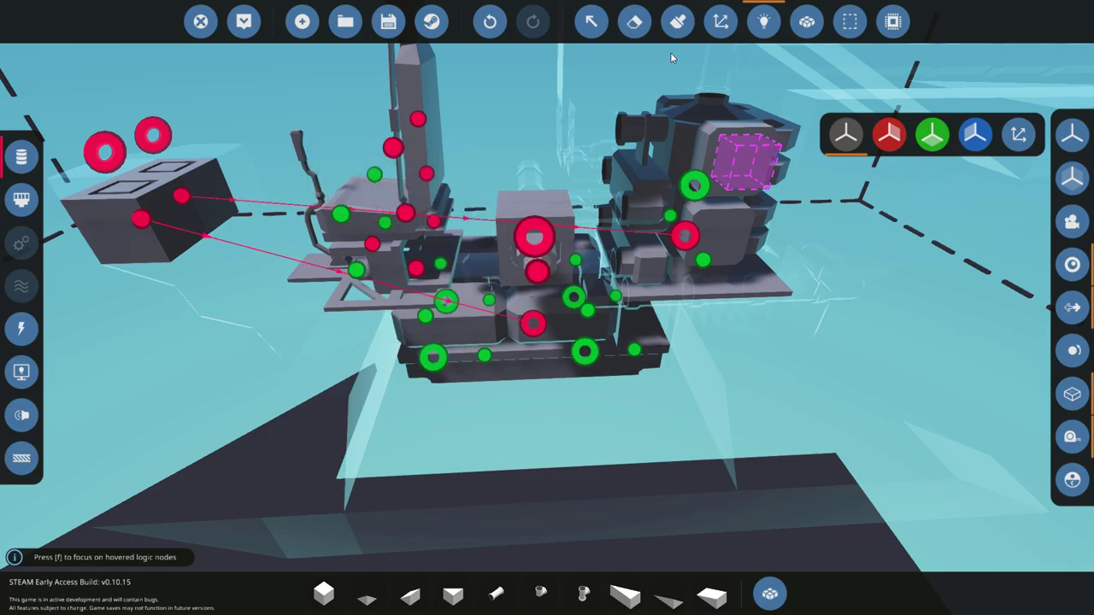
left_click(764, 21)
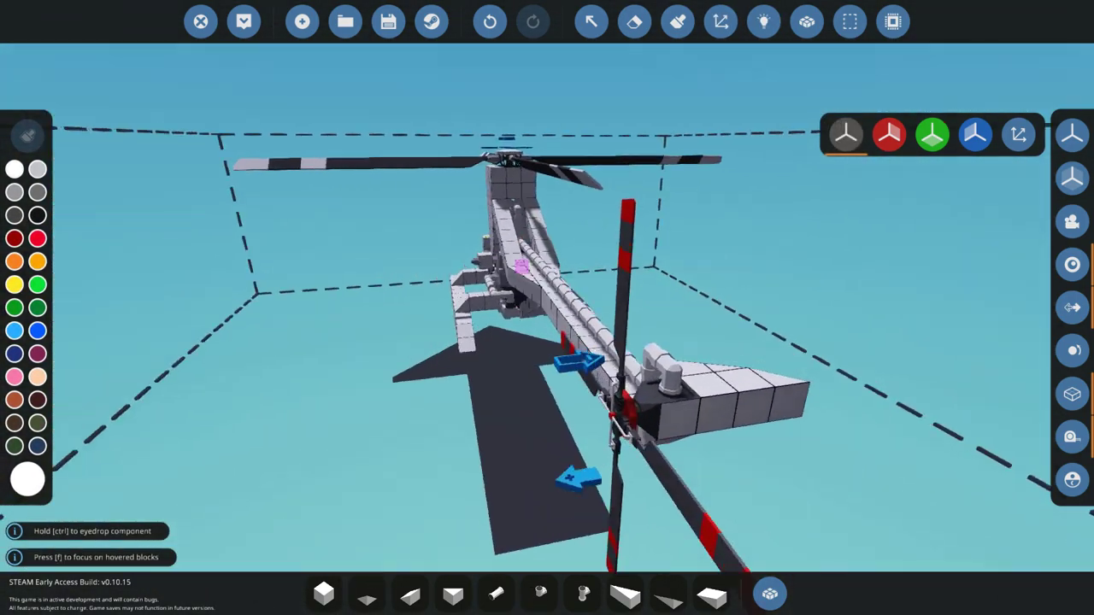
left_click_drag(554, 477, 745, 369)
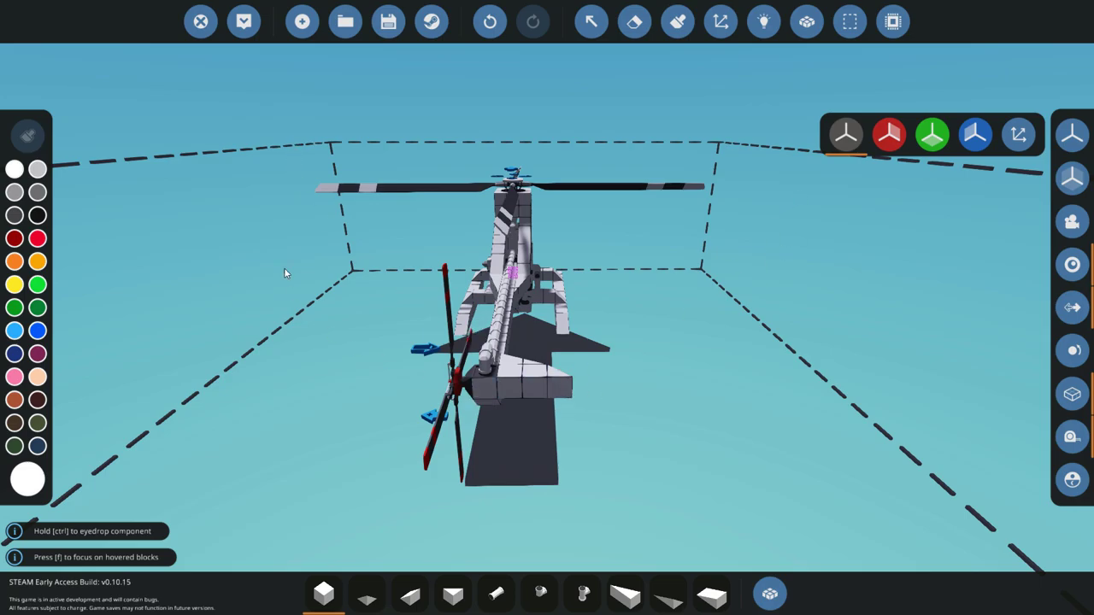
key("f")
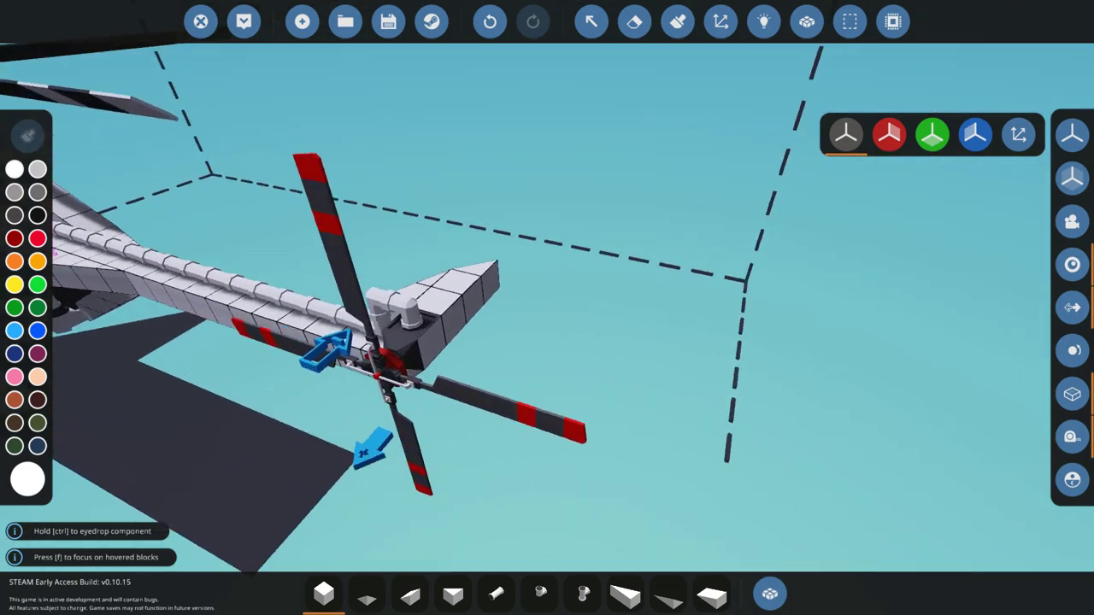
left_click(763, 21)
key("f")
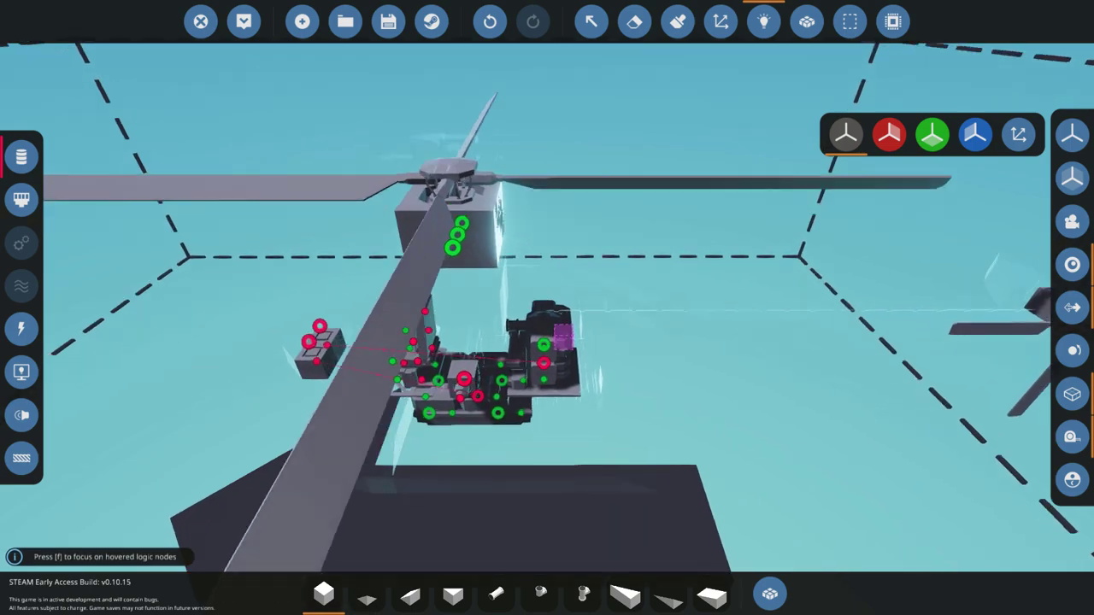
left_click_drag(422, 293, 698, 275)
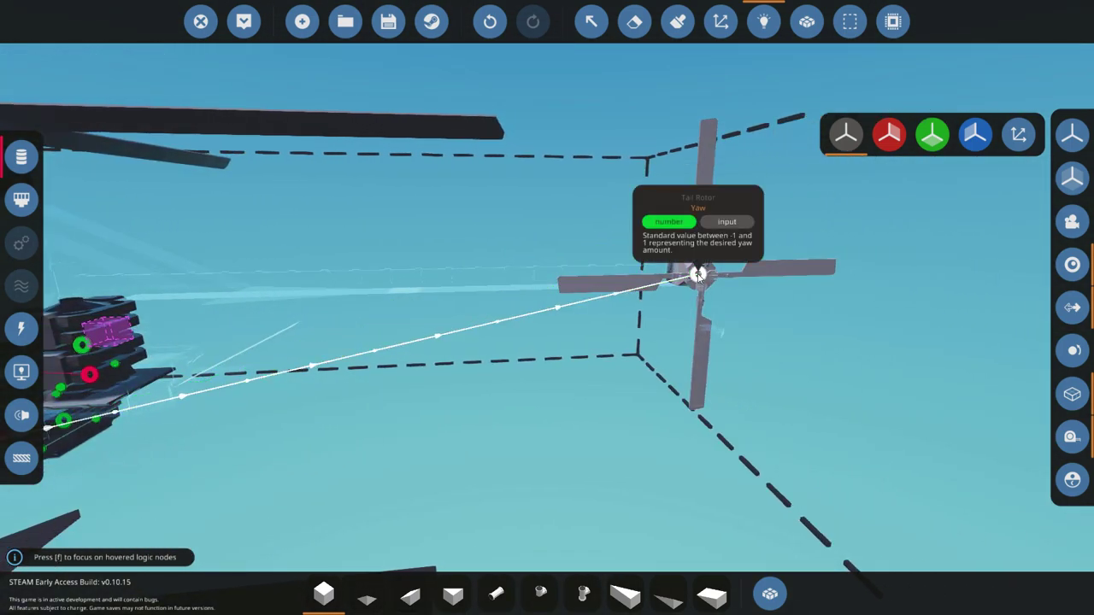
left_click(678, 22)
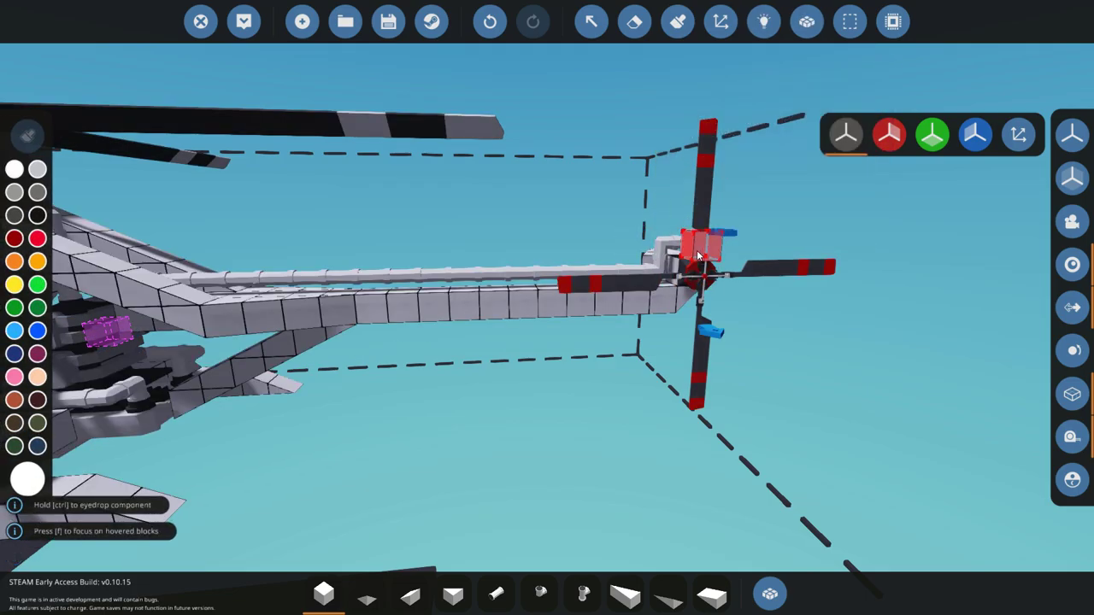
Connect the lower front number output of the pilot seat to the Gyro's Yaw input.
key("f")
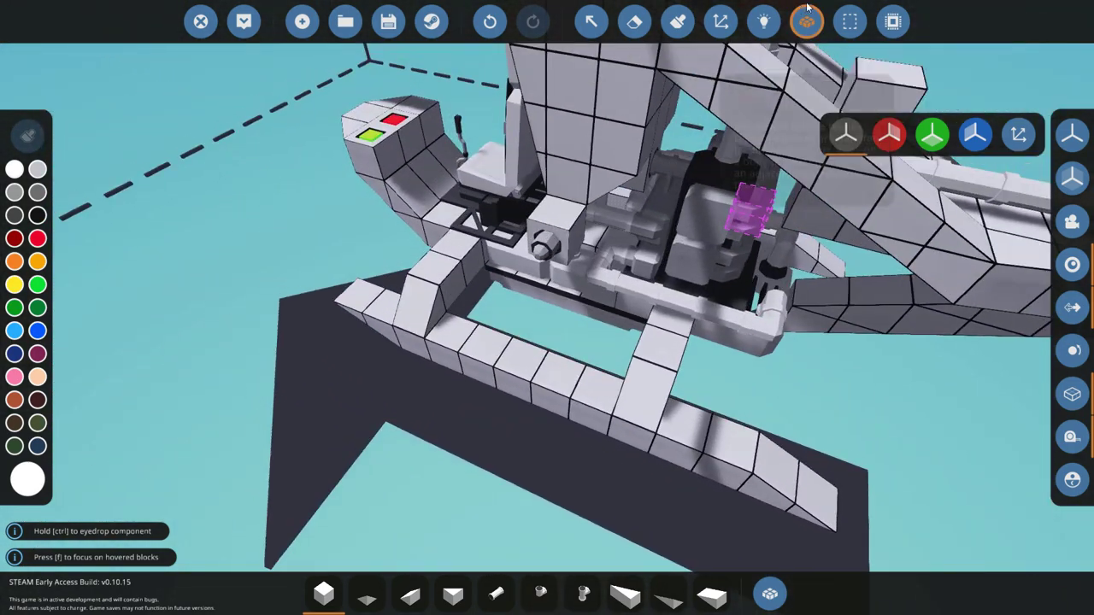
left_click(807, 22)
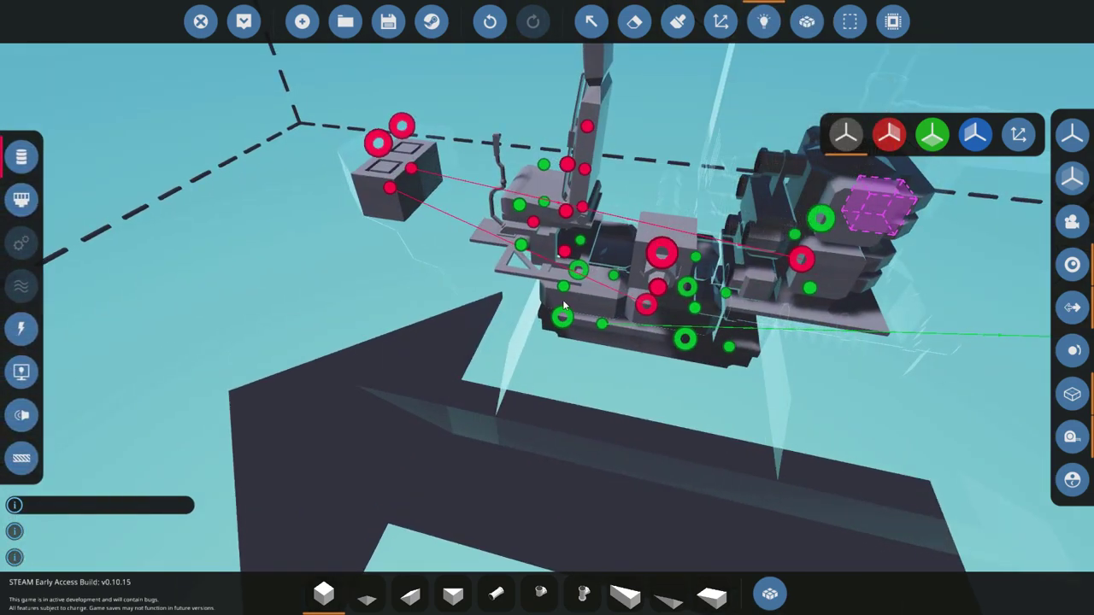
left_click_drag(561, 312, 485, 276)
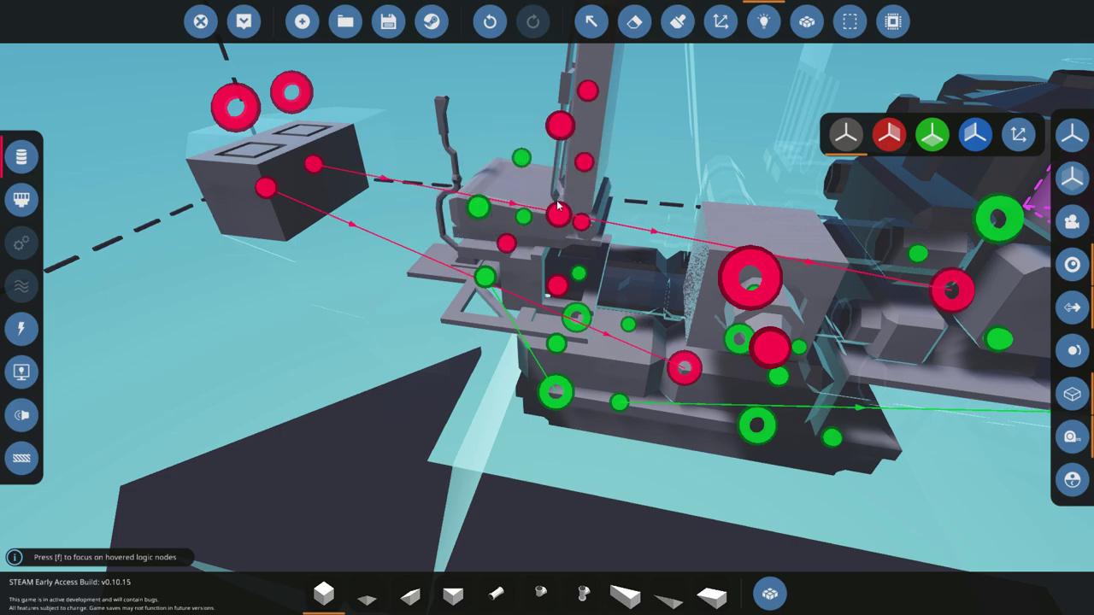
Connect the pilot seat's up/down axis to the Gyro's Up/Down input, and the Gyro's Stabilised Up/Down output to the Large Rotor.
mouse_move(527, 217)
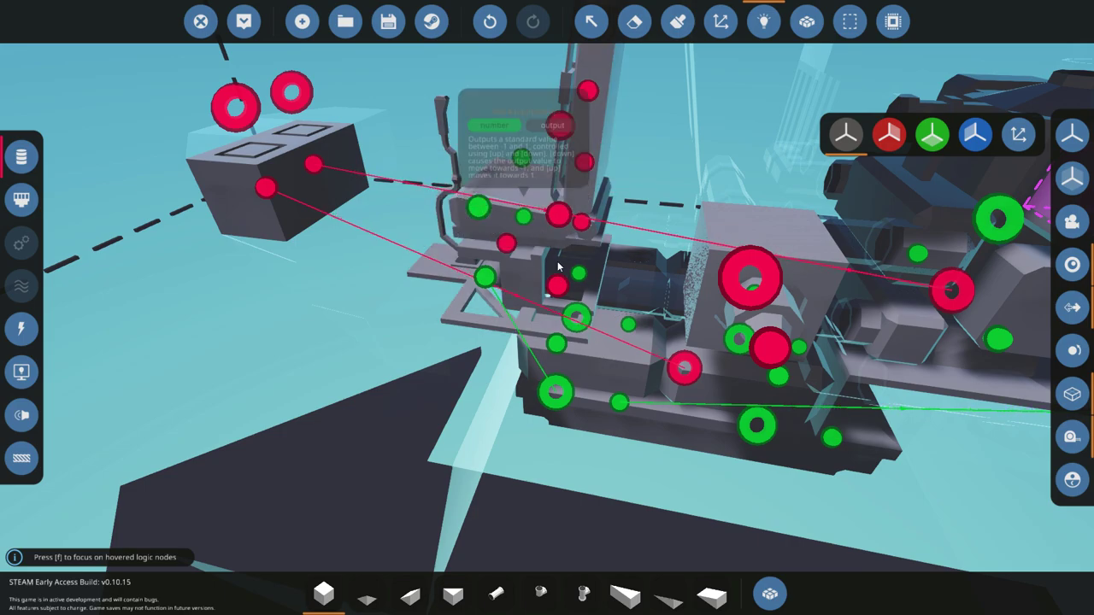
mouse_move(582, 324)
key("f")
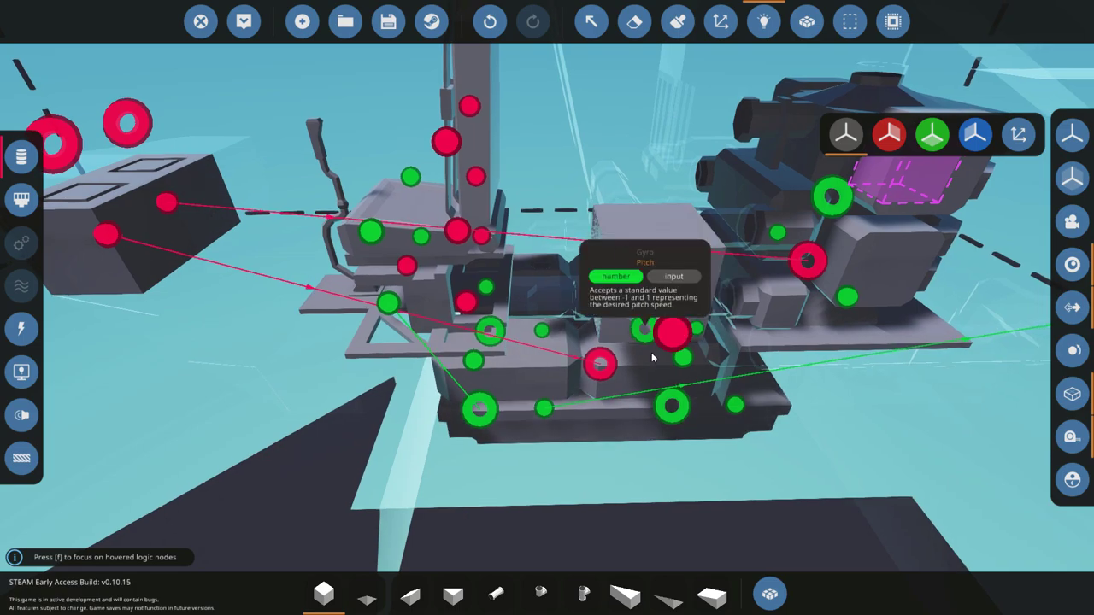
mouse_move(671, 406)
key("f")
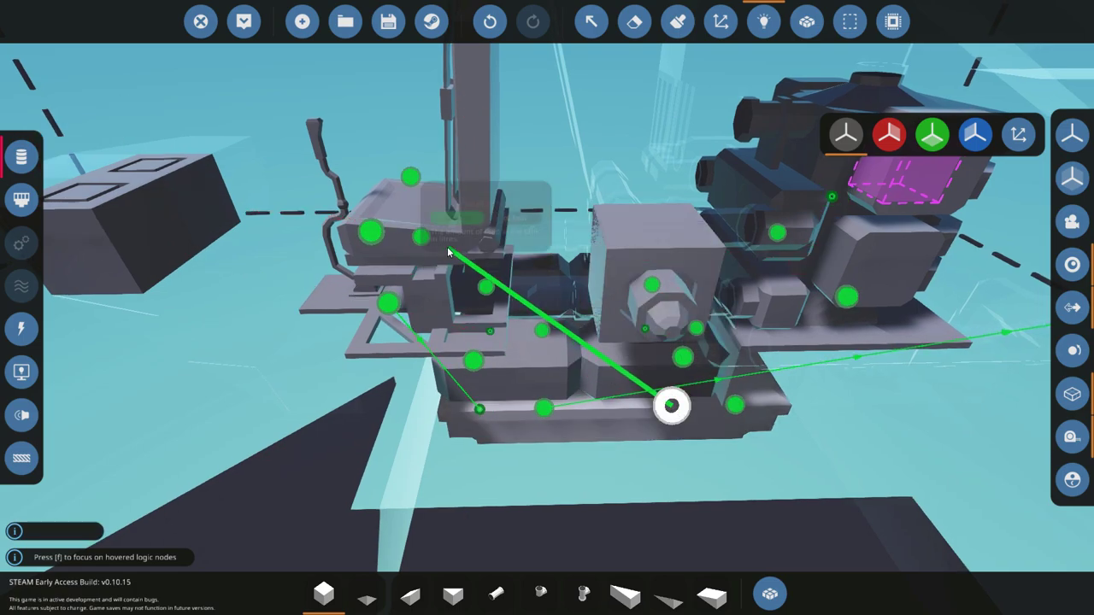
key("f")
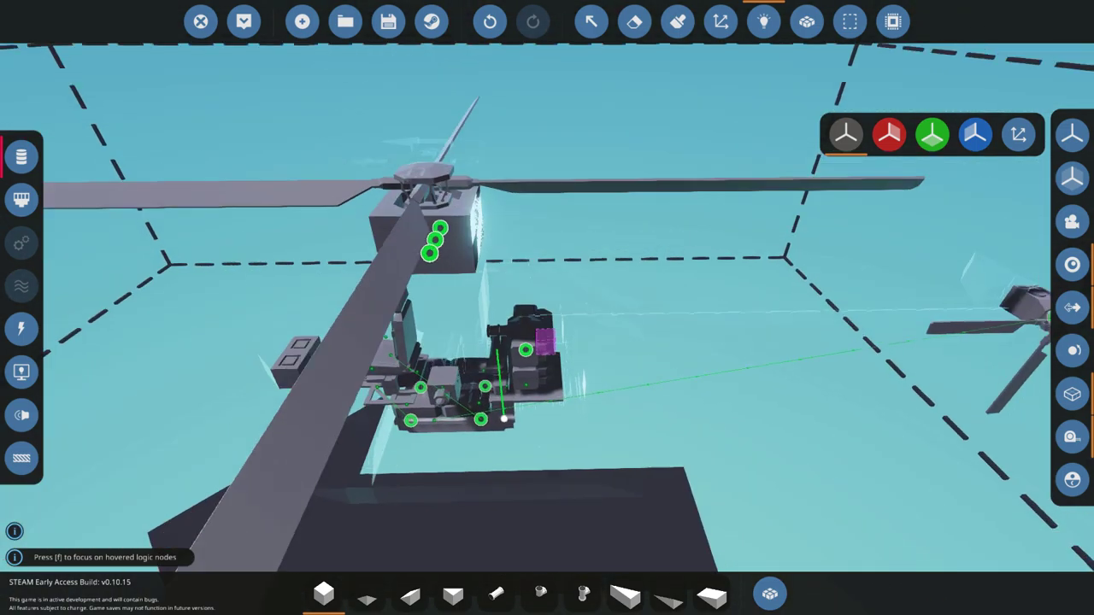
left_click_drag(507, 453, 443, 289)
left_click(677, 21)
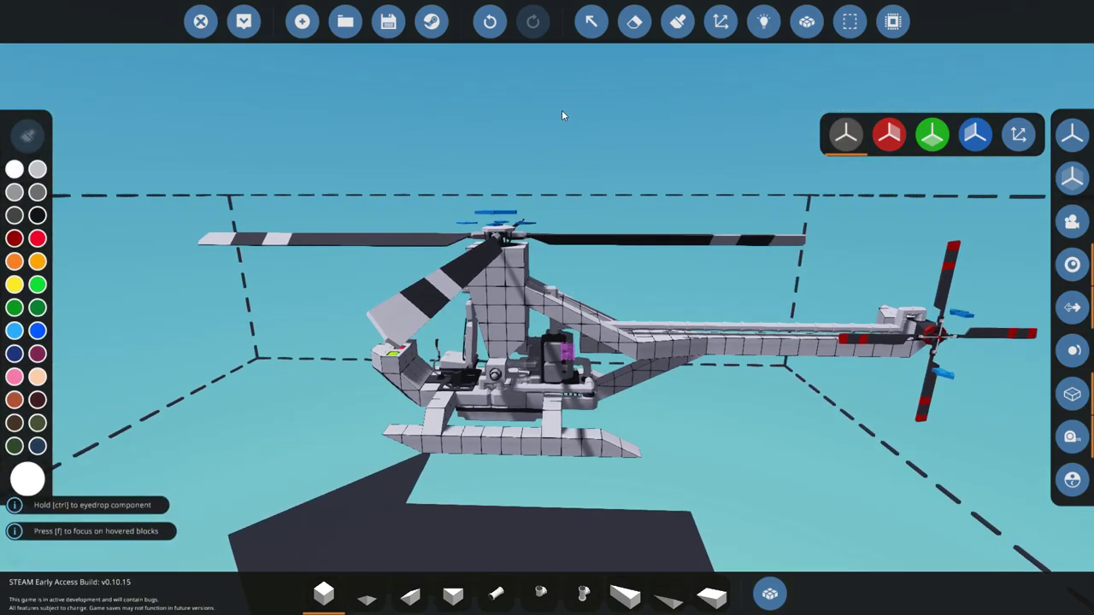
Set the Large Rotor's blade pitch to neutral.
left_click(590, 22)
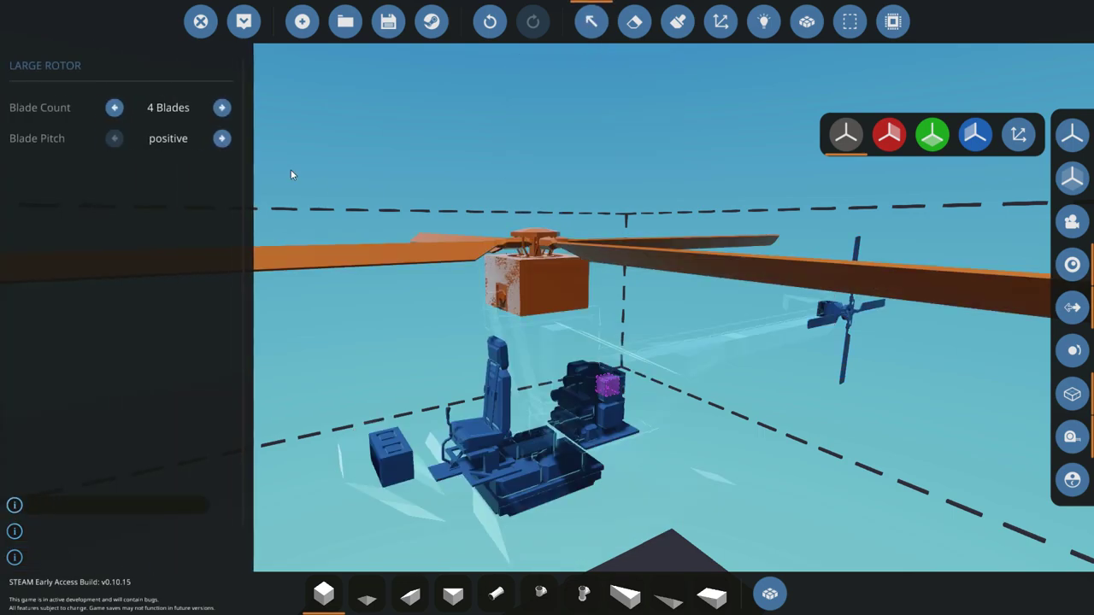
left_click(227, 139)
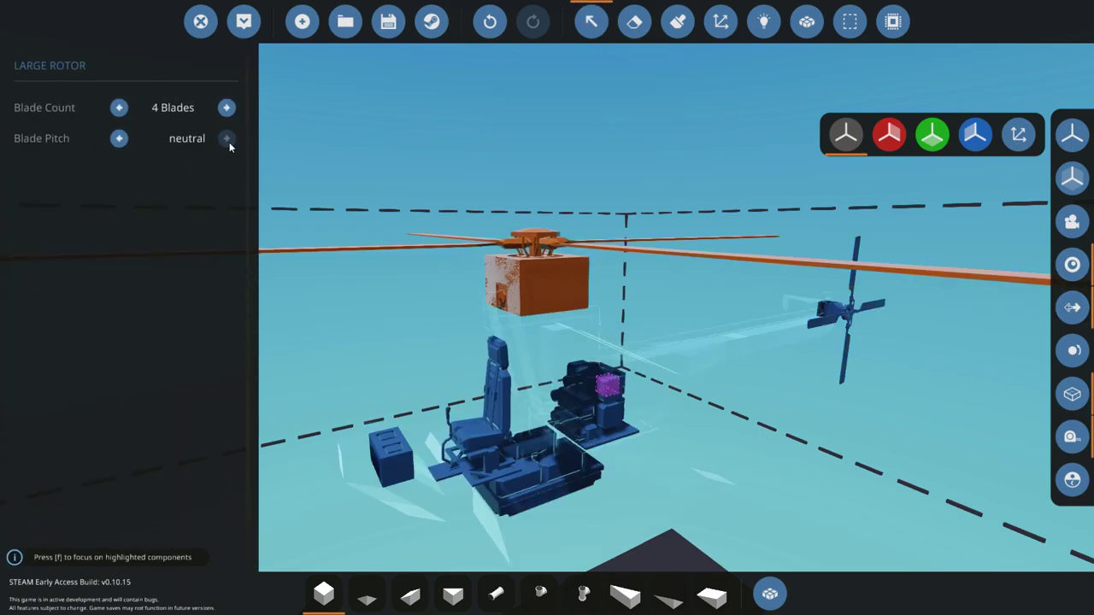
left_click(591, 21)
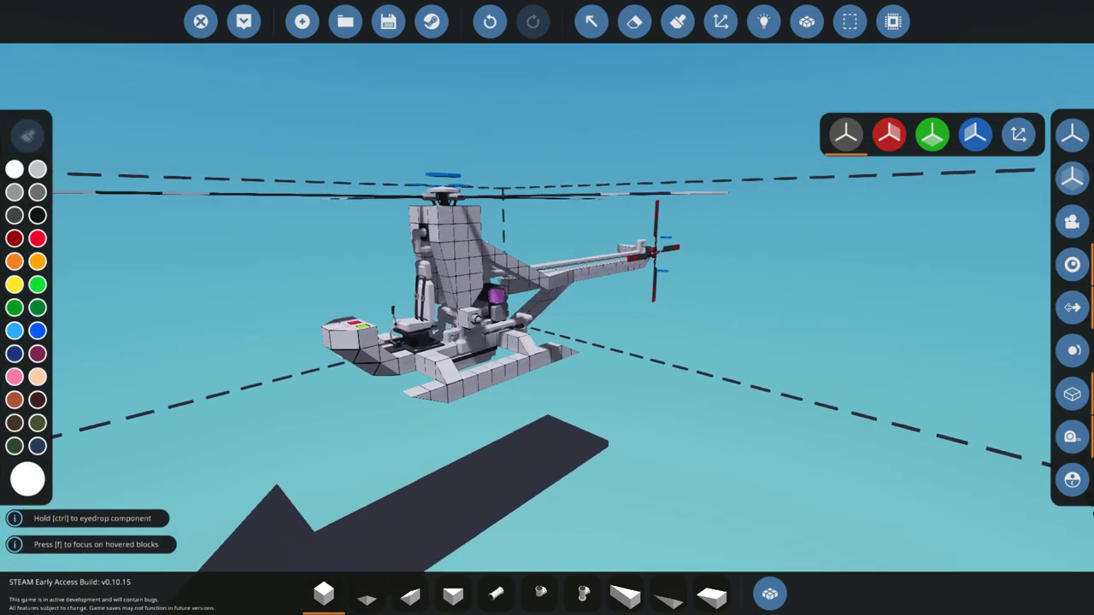
Examine the Large Rotor's blades from several angles and check the Gyro's link to the rotor in the logic view.
key("w")
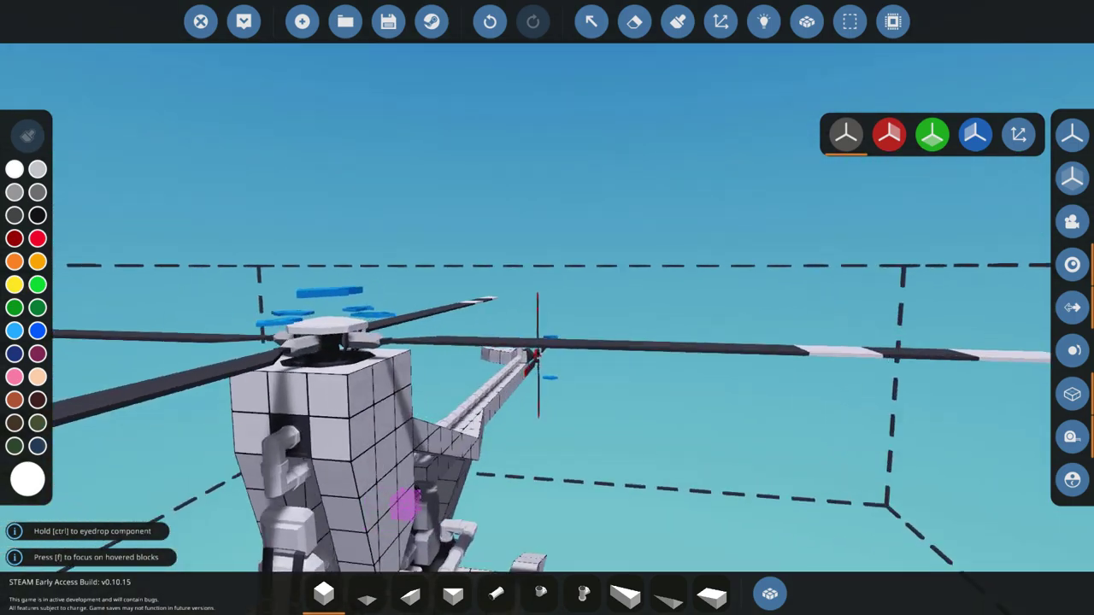
key("s")
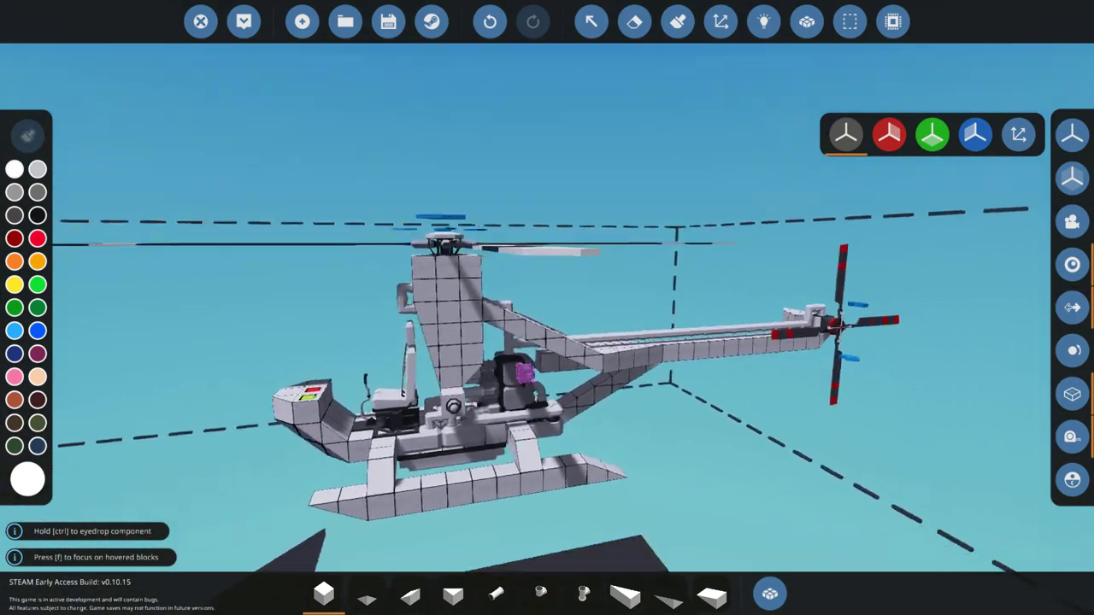
key("a")
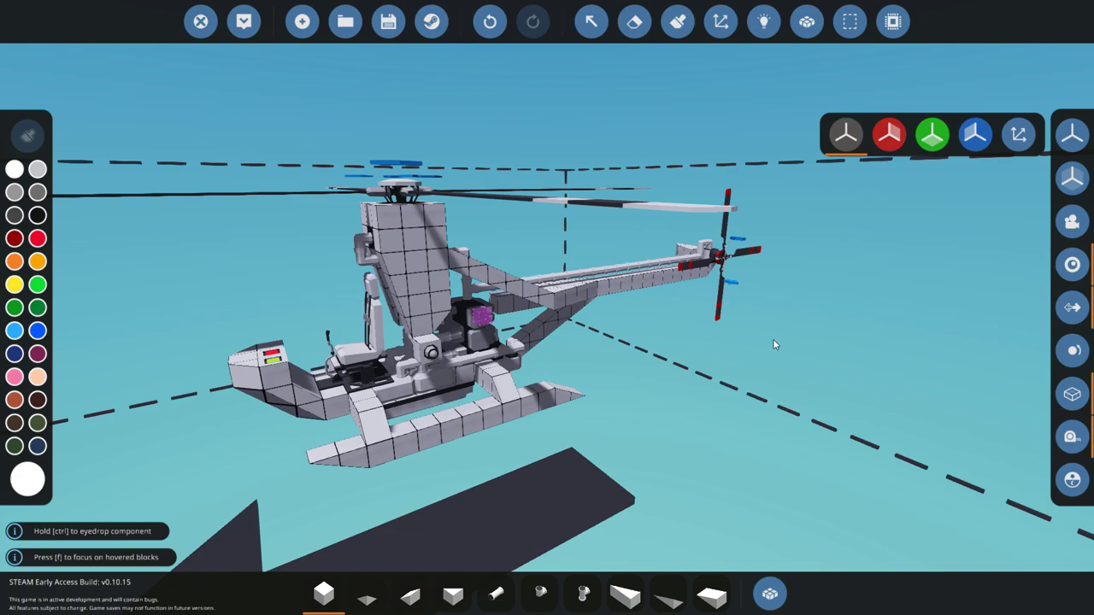
key("w")
key("a")
left_click_drag(436, 425, 586, 172)
left_click(763, 20)
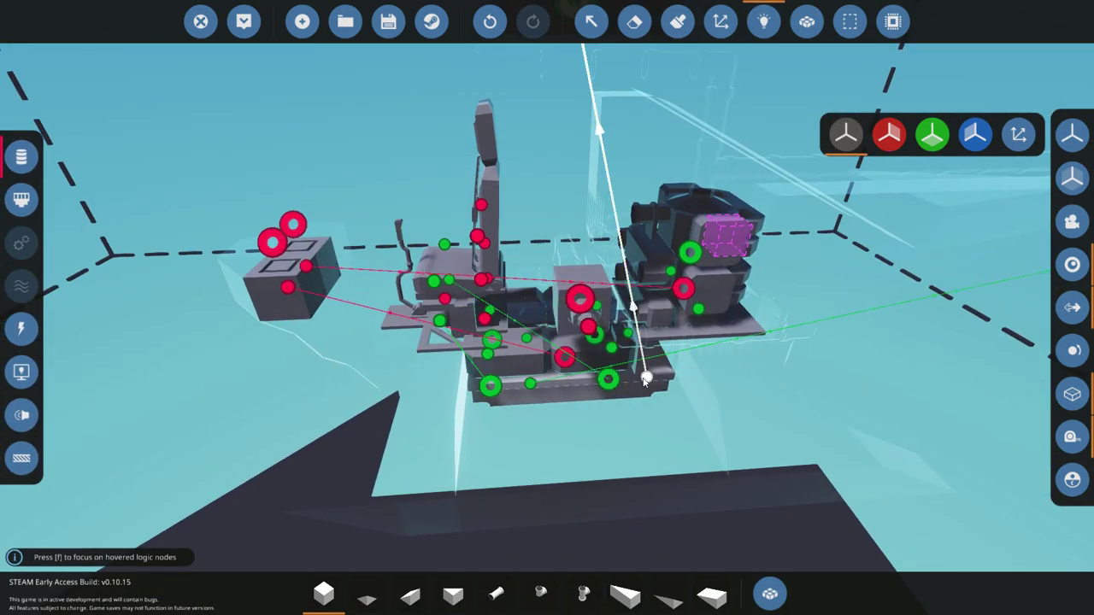
Connect the pilot seat's Axis 1 [a]/[d] to the Gyro's Roll input, and the Gyro's remaining stabilised outputs to the Large Rotor, including its Pitch input.
key("w")
key("s")
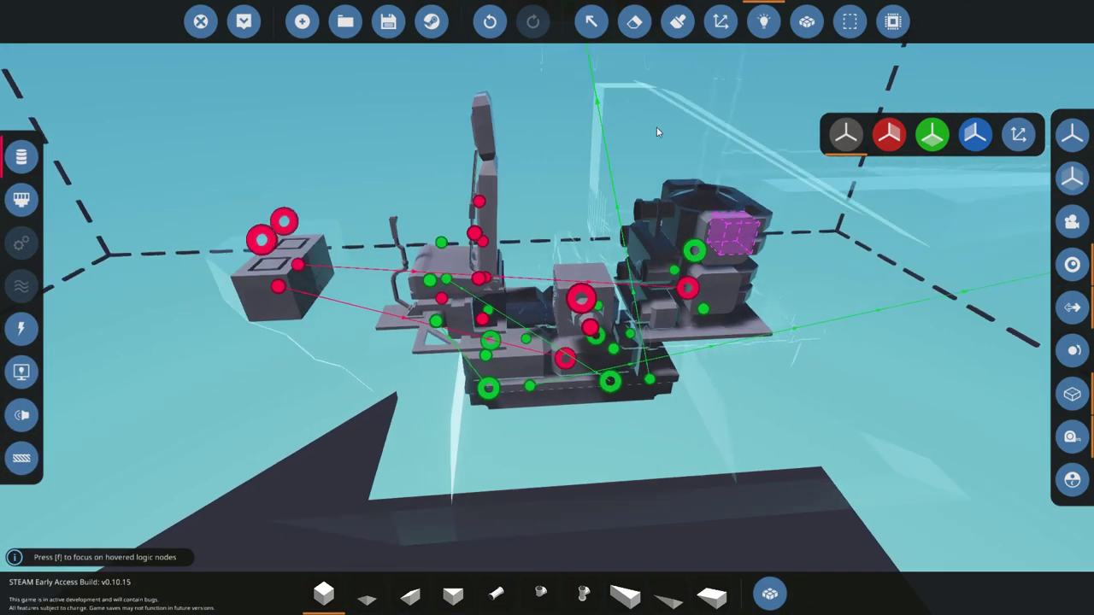
left_click(677, 20)
left_click_drag(650, 239, 513, 246)
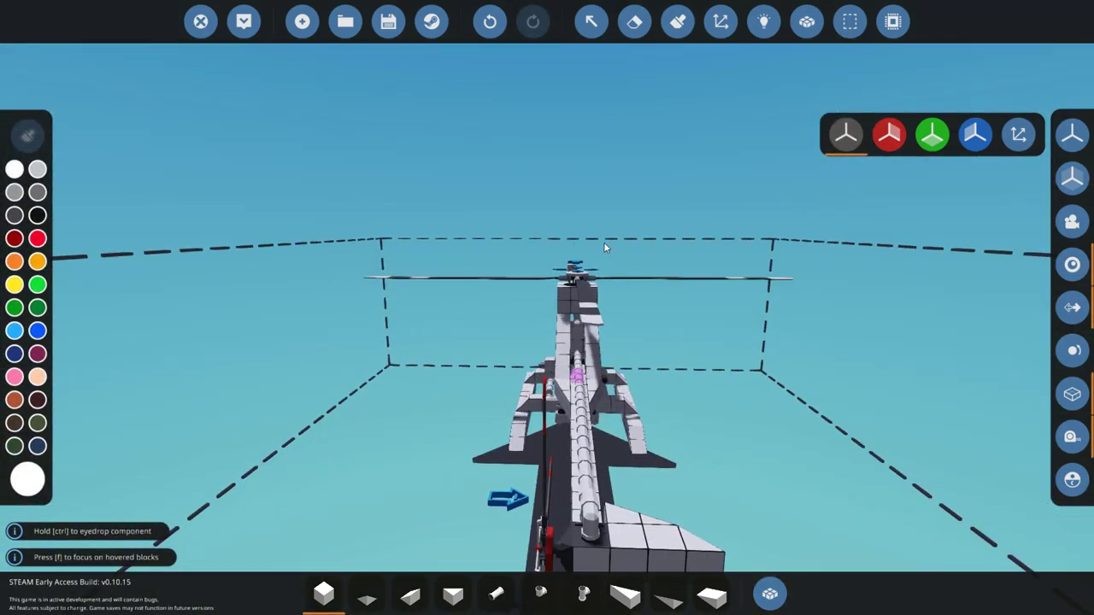
left_click(764, 20)
key("w")
key("w")
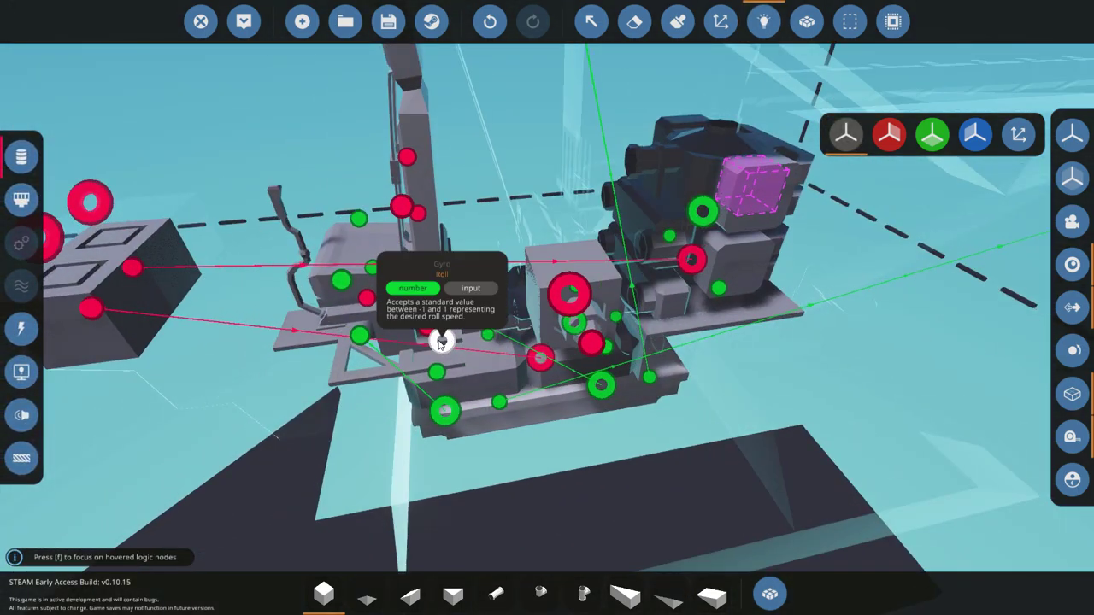
left_click_drag(441, 340, 496, 385)
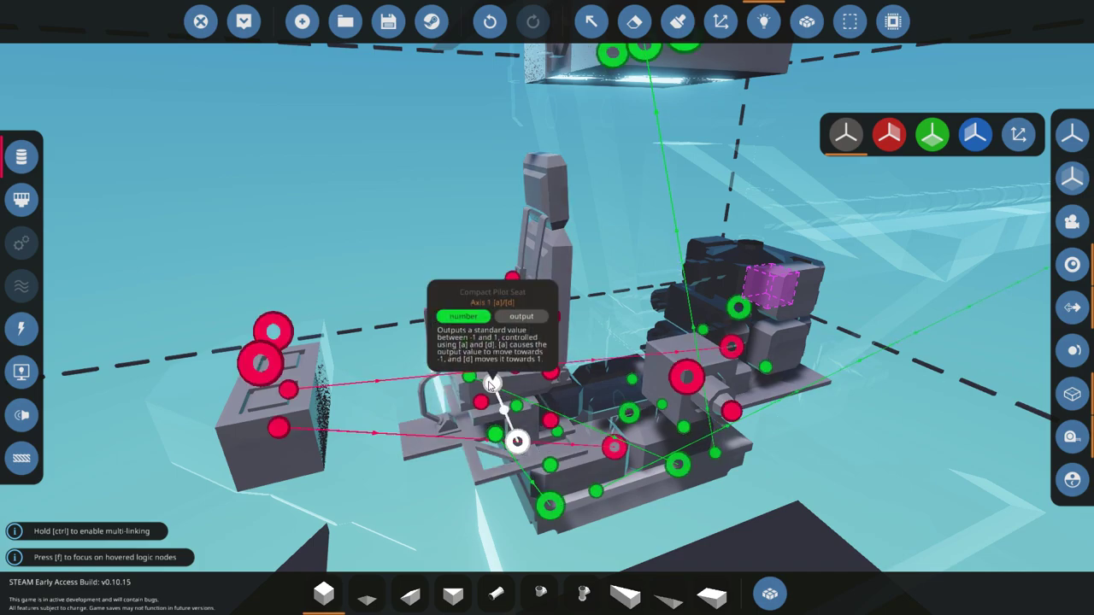
left_click_drag(540, 432, 581, 292)
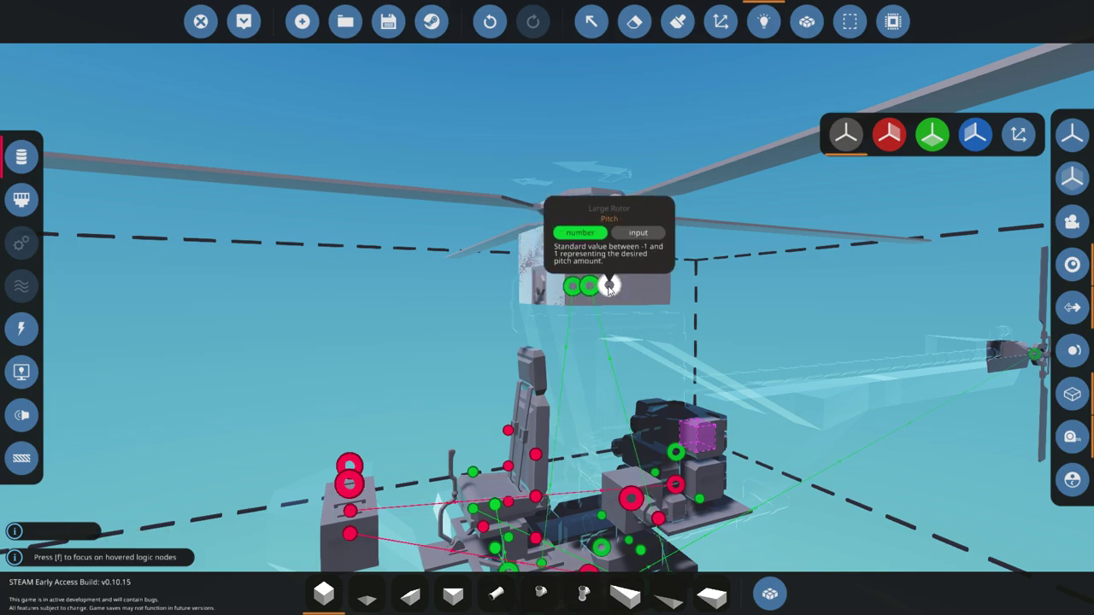
left_click_drag(608, 287, 601, 254)
Find a battery in the component inventory and place it inside the rotor mast, beneath the Large Rotor.
left_click(677, 21)
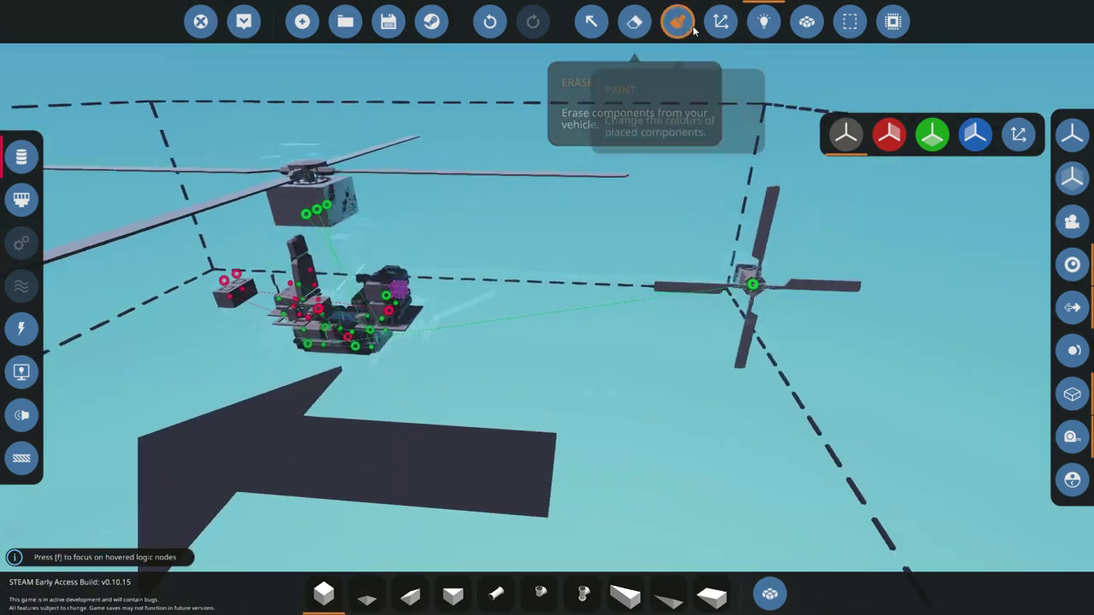
scroll(649, 267, "down", 5)
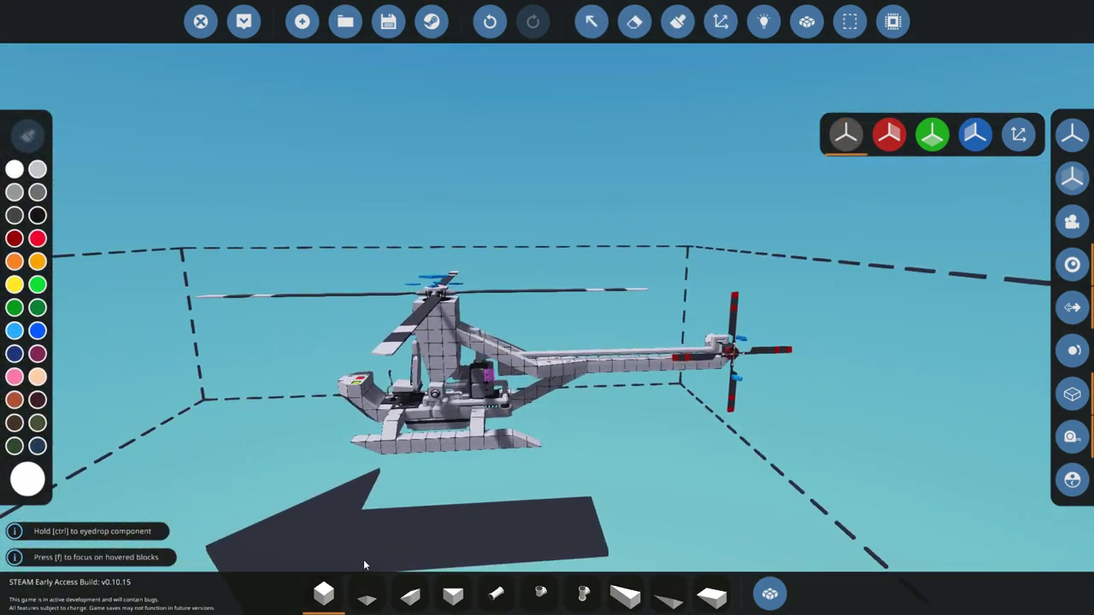
left_click_drag(568, 468, 479, 414)
scroll(590, 401, "up", 3)
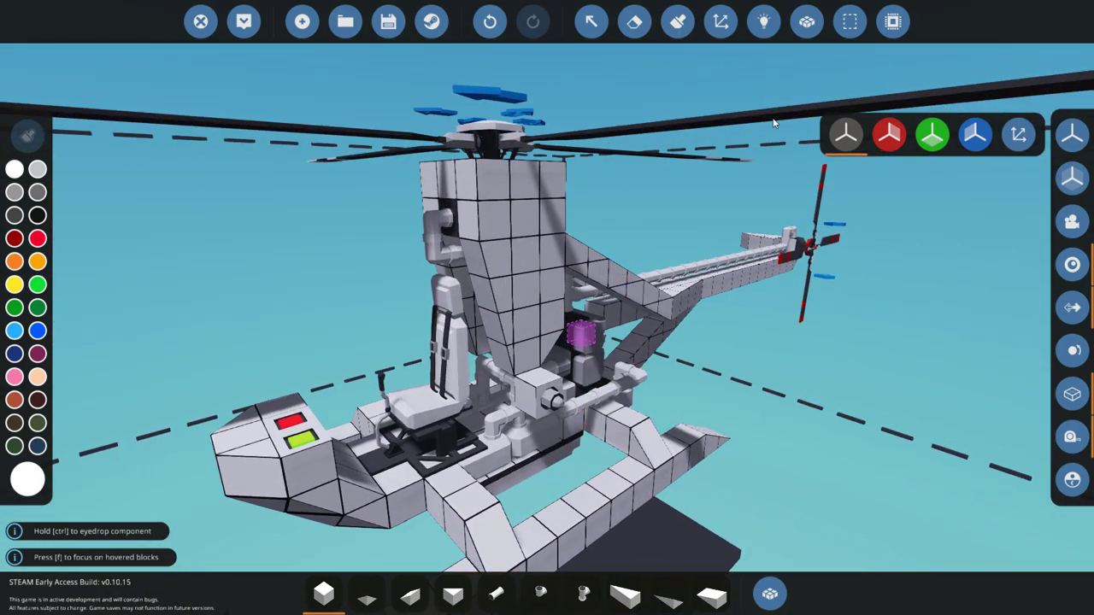
left_click(769, 594)
type("ba")
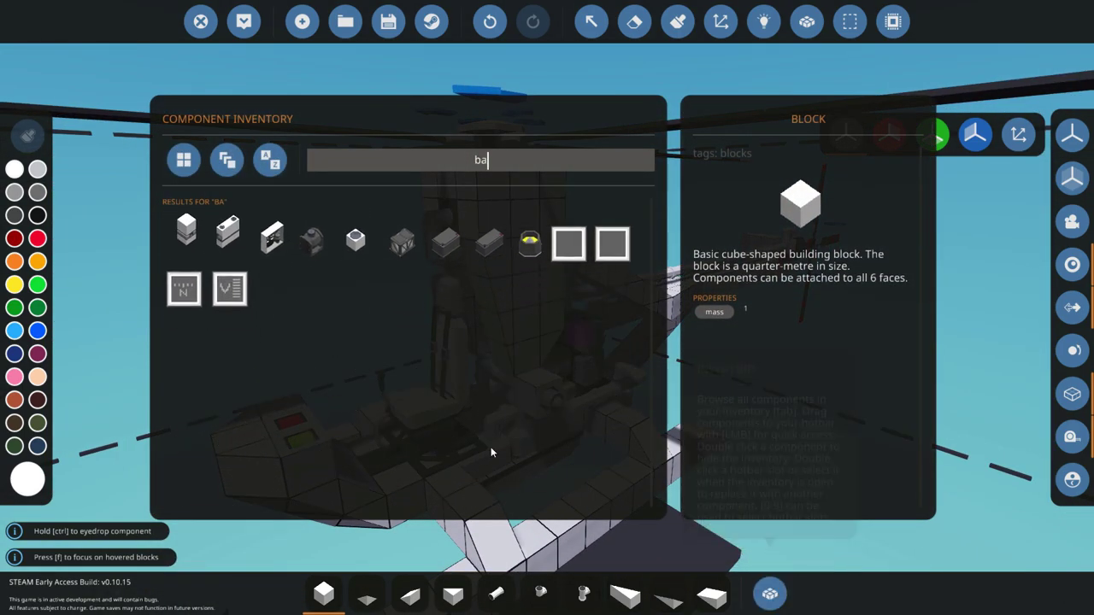
type("tt")
left_click(269, 227)
left_click(769, 594)
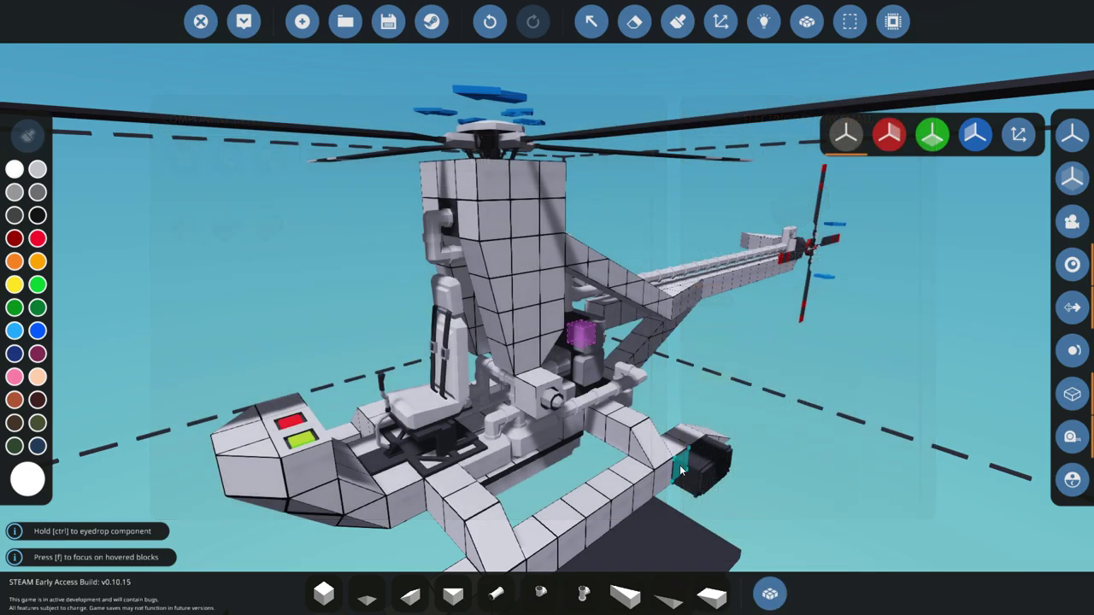
key("f")
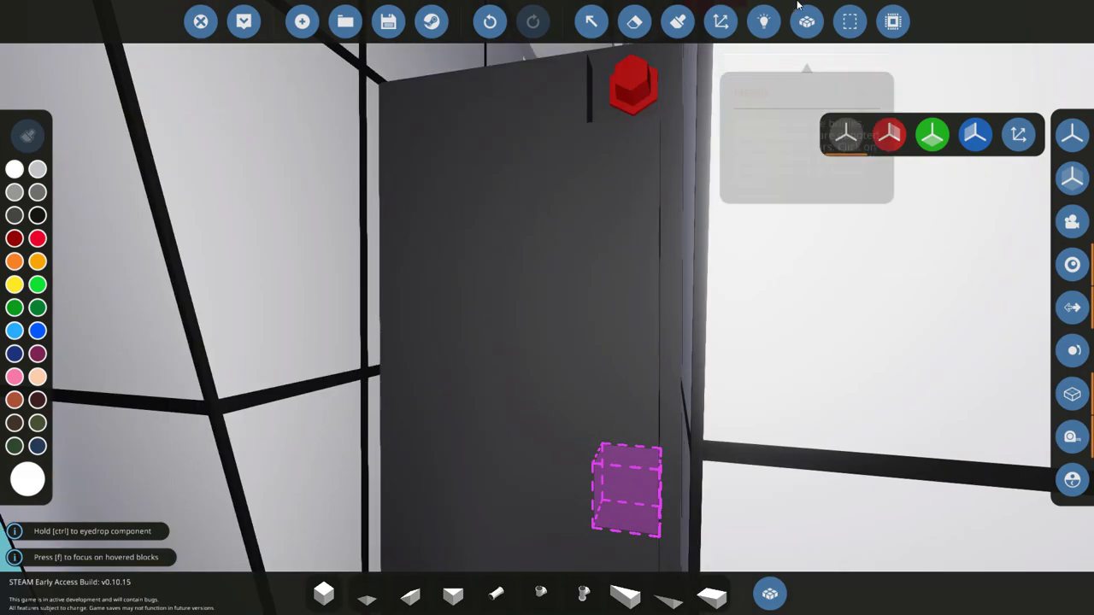
Wire the electric nodes of the battery, engine, Gyro and Auto Hover button to the central box below the battery.
left_click(753, 27)
left_click(19, 328)
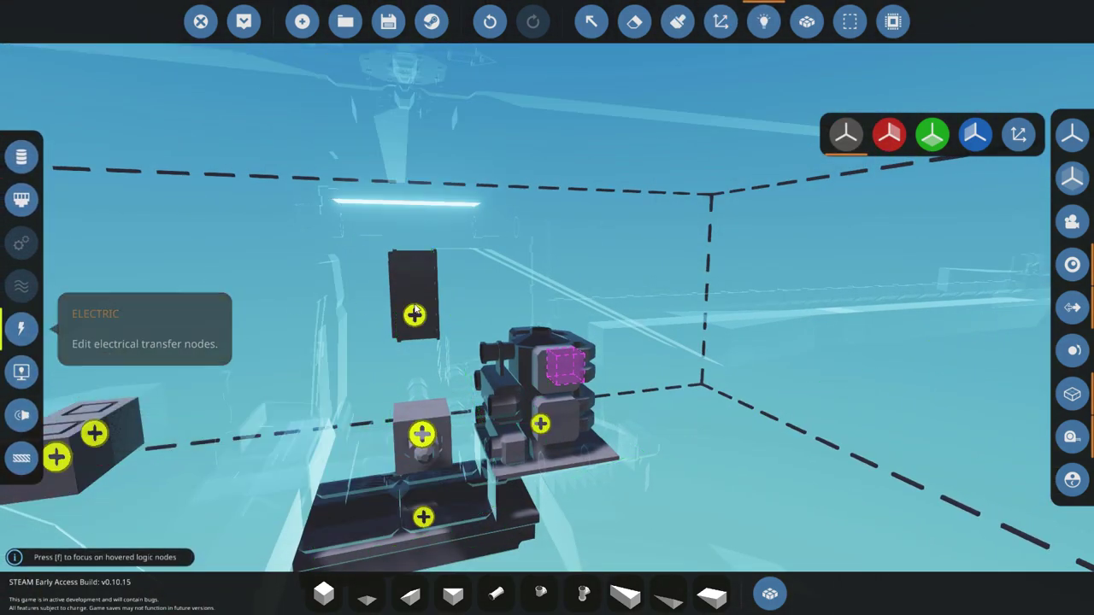
key("f")
left_click_drag(488, 352, 601, 349)
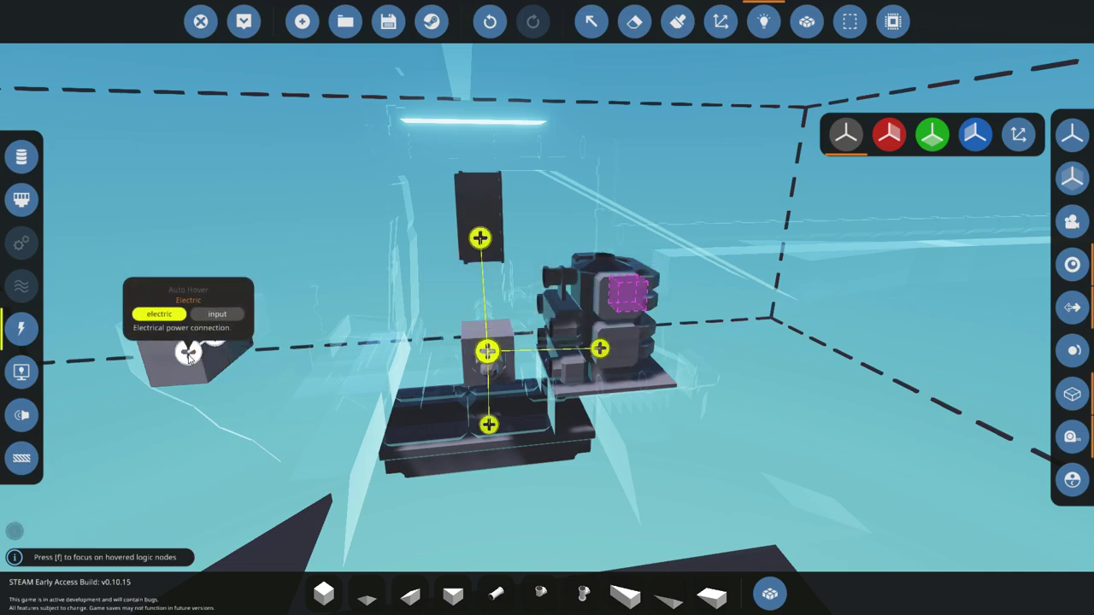
left_click_drag(190, 358, 488, 350)
scroll(479, 344, "down", 5)
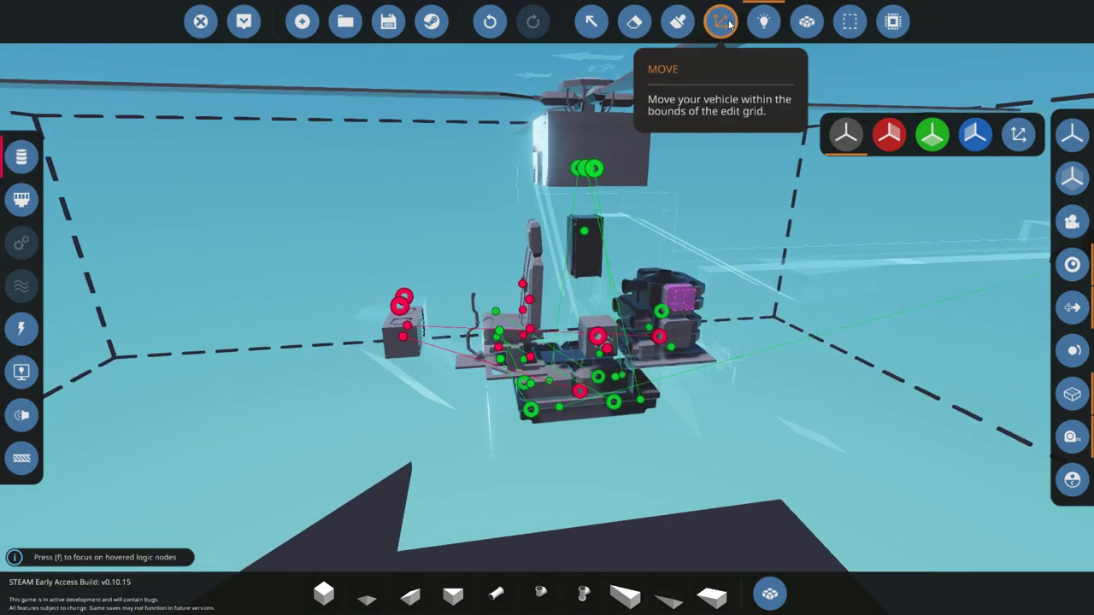
Extend the drive pipe out of the rotor mast's front above the pilot seat and attach a generator to it.
left_click(678, 21)
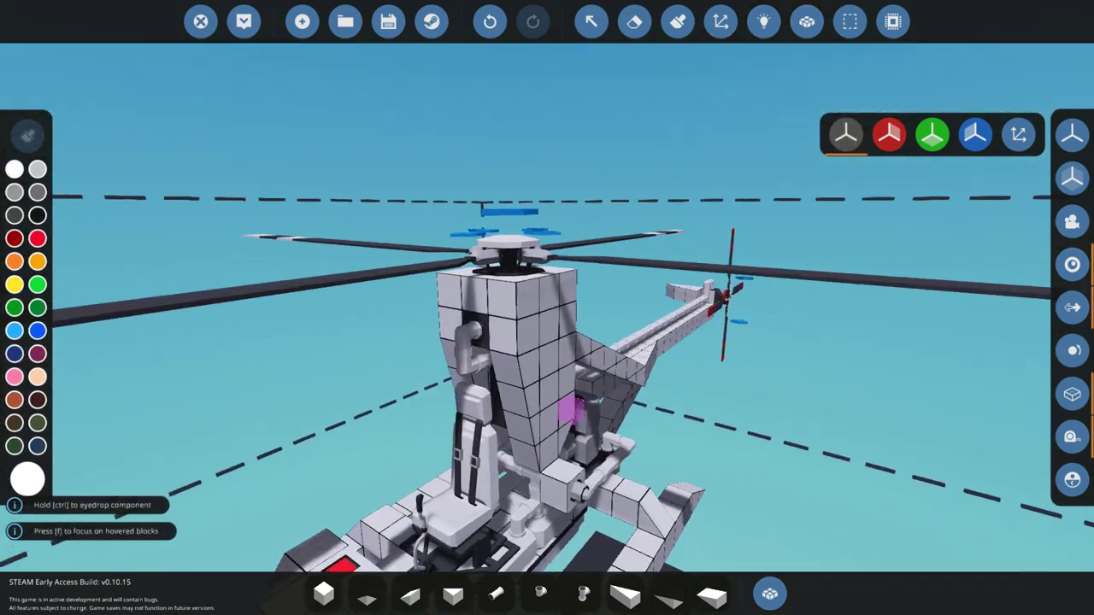
scroll(537, 436, "up", 5)
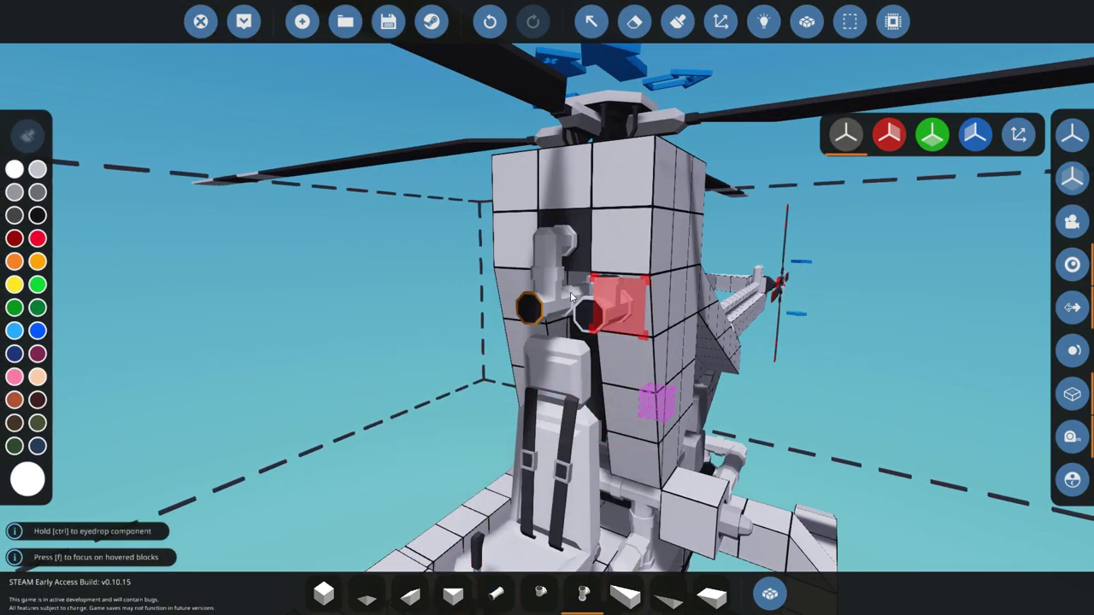
left_click(770, 596)
type("gen")
left_click(769, 594)
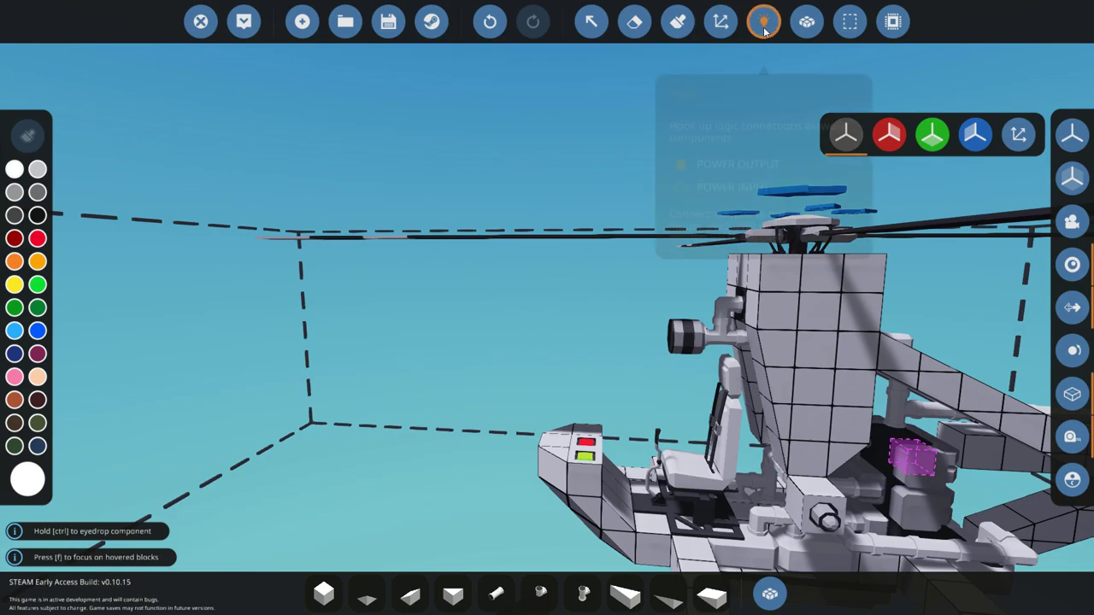
Examine the generator, battery and engine nodes in the logic view and inspect the pipework around the engine.
left_click(765, 22)
key("s")
left_click(21, 156)
left_click(764, 21)
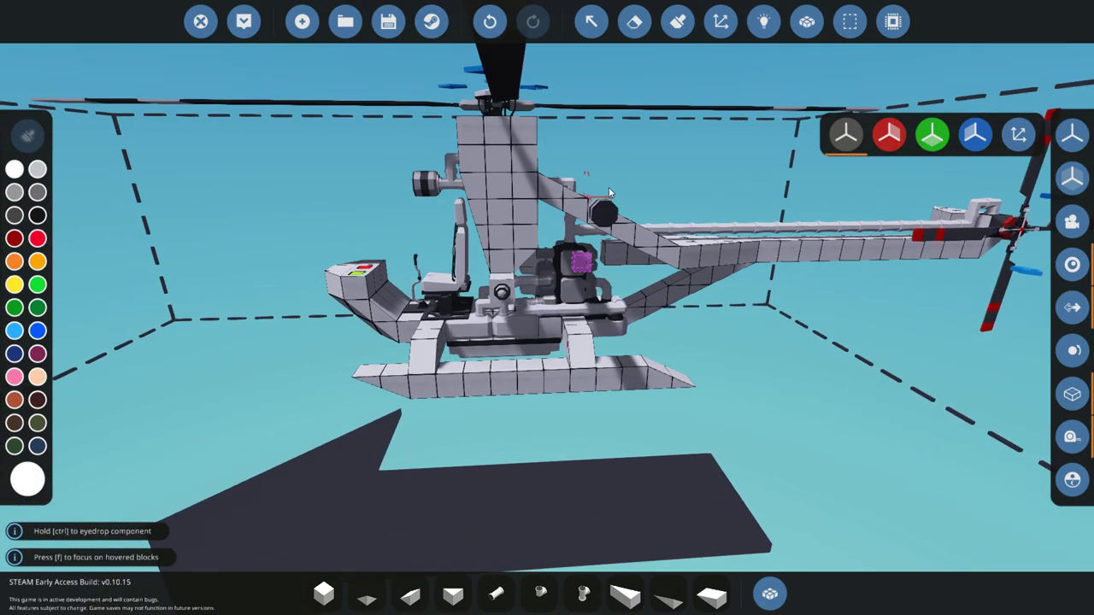
scroll(613, 183, "down", 5)
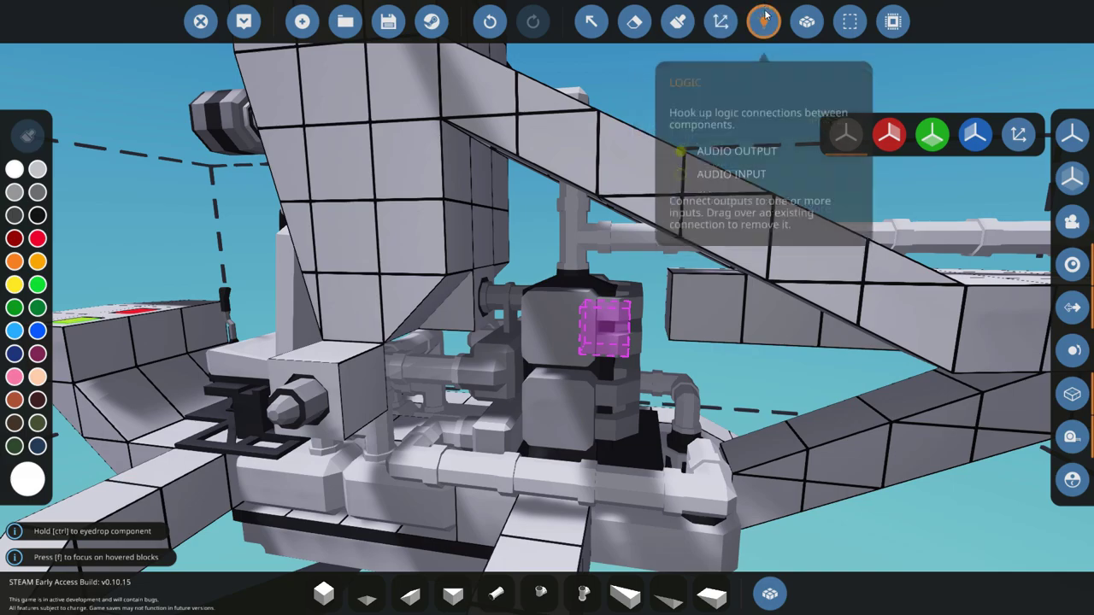
left_click(766, 17)
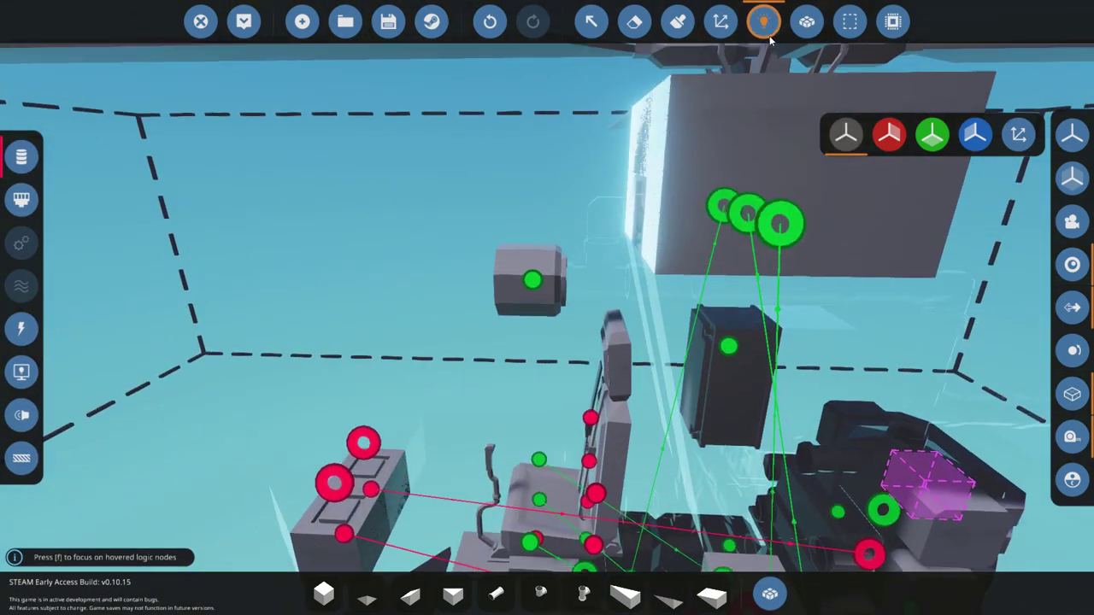
key("l")
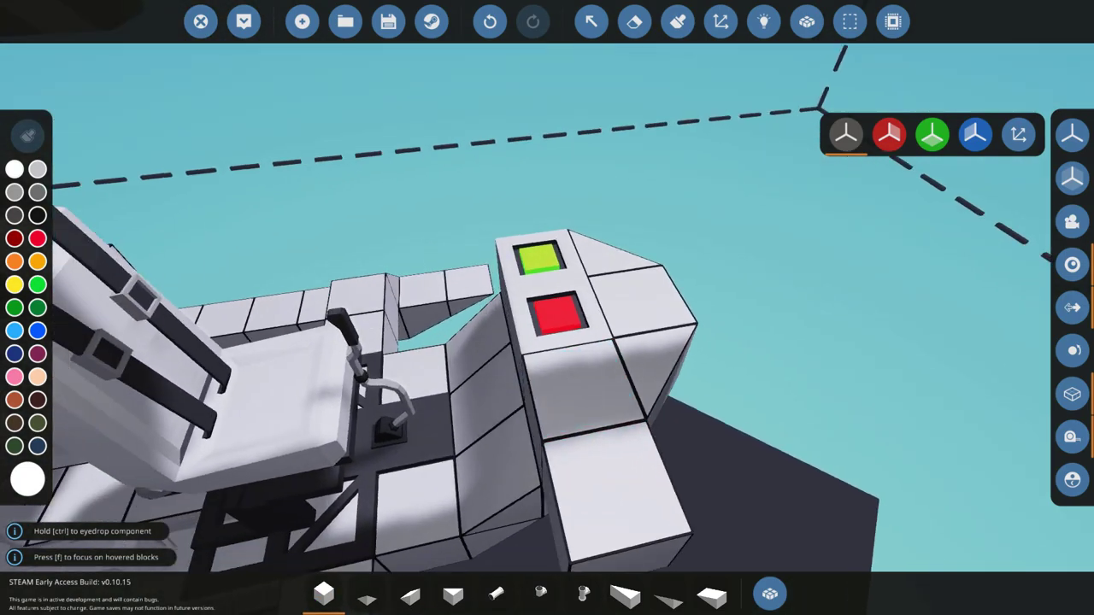
Find the Constant Number component in the inventory and place it on the nose beside the red console button.
key("x")
left_click(769, 594)
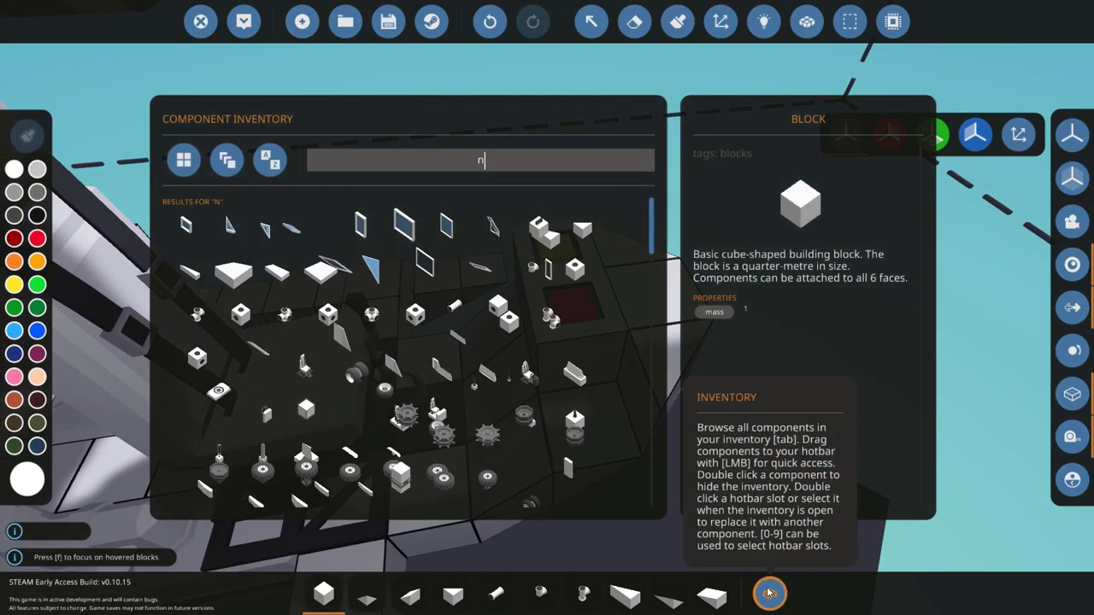
type("number")
scroll(481, 417, "down", 5)
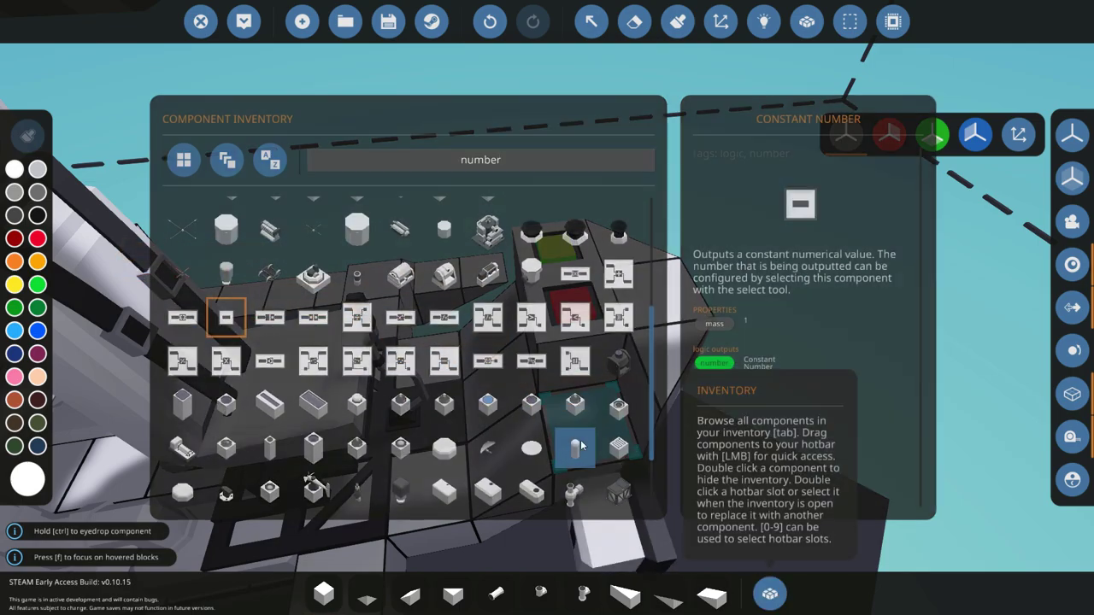
left_click(770, 594)
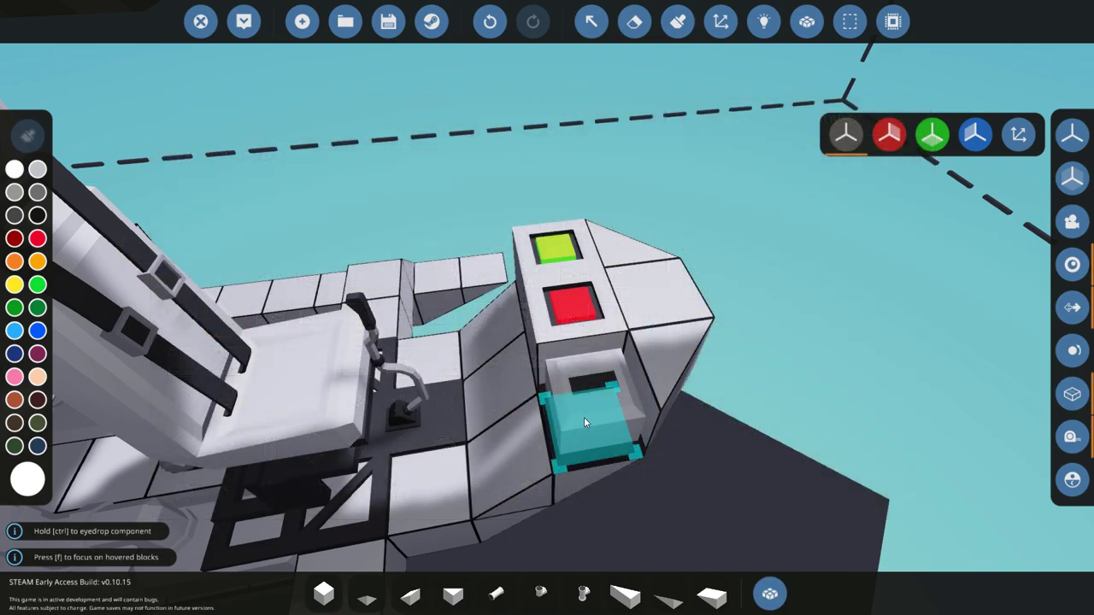
key("w")
Open the Constant Number's output value and connect the component's number output to the engine's upper number input.
left_click(591, 20)
left_click(611, 388)
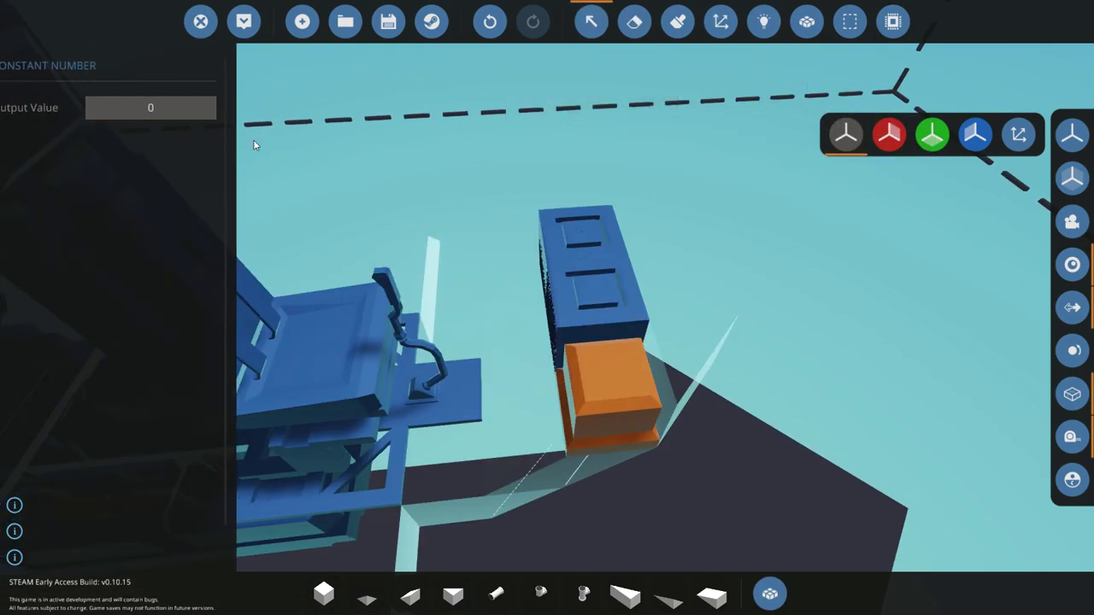
left_click(764, 20)
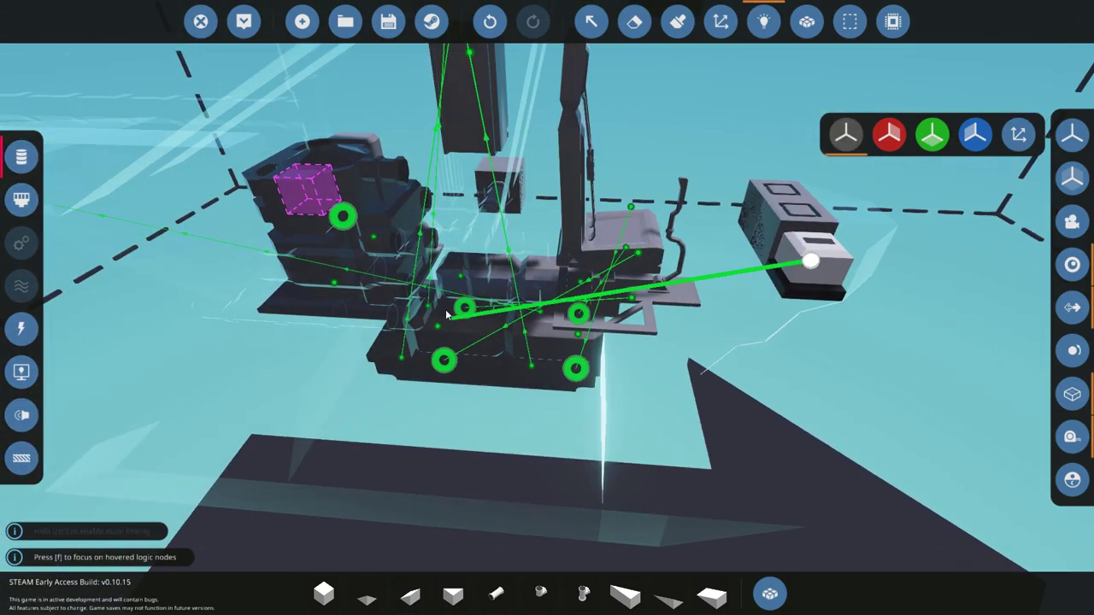
left_click_drag(445, 309, 342, 215)
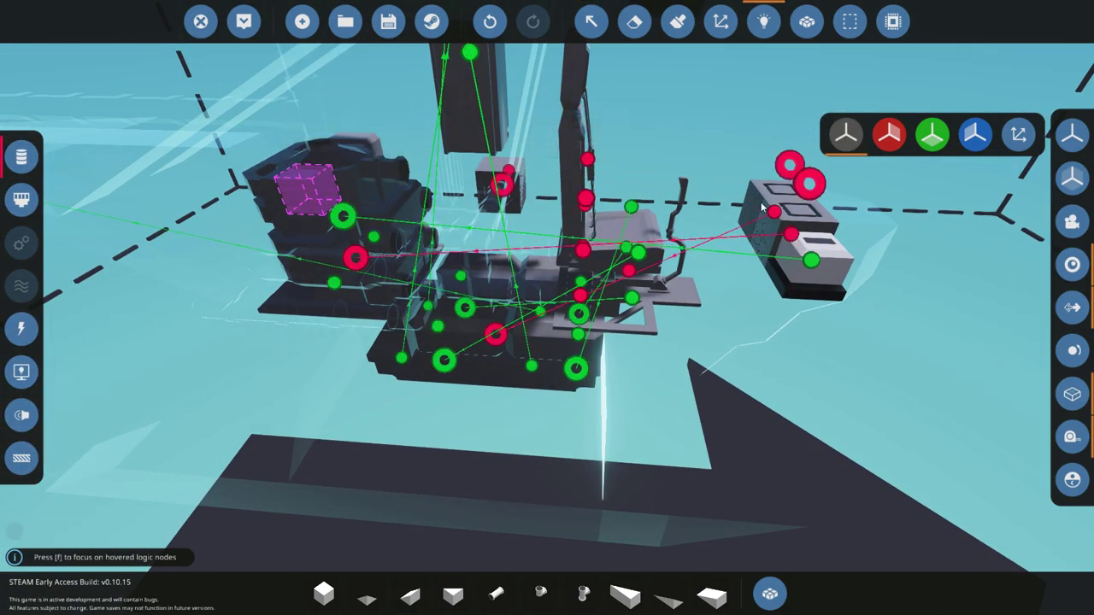
left_click(763, 20)
left_click(769, 594)
type("thr")
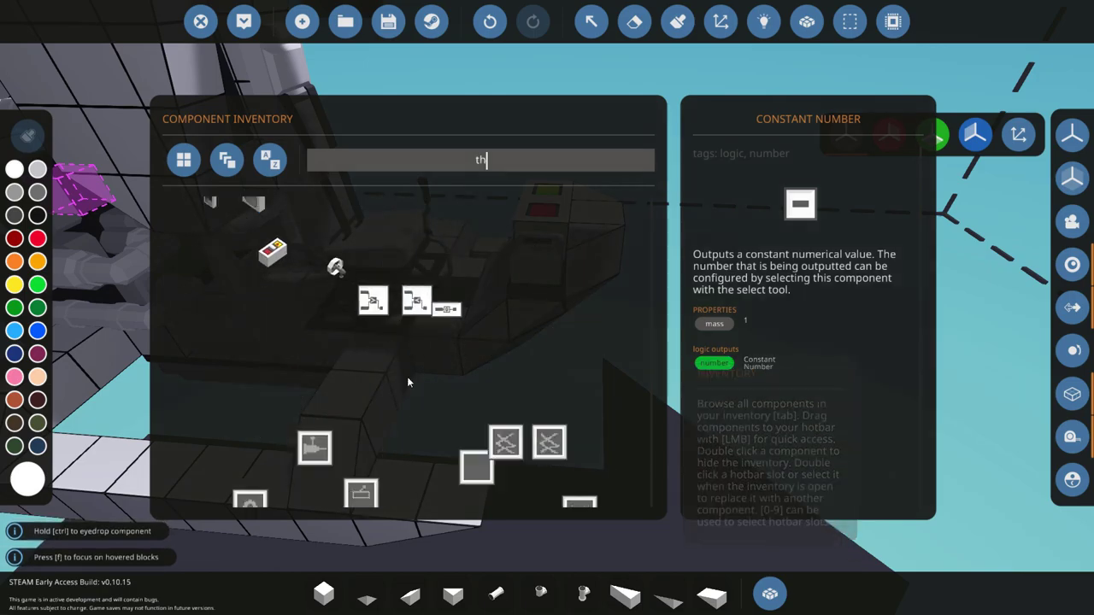
left_click(184, 224)
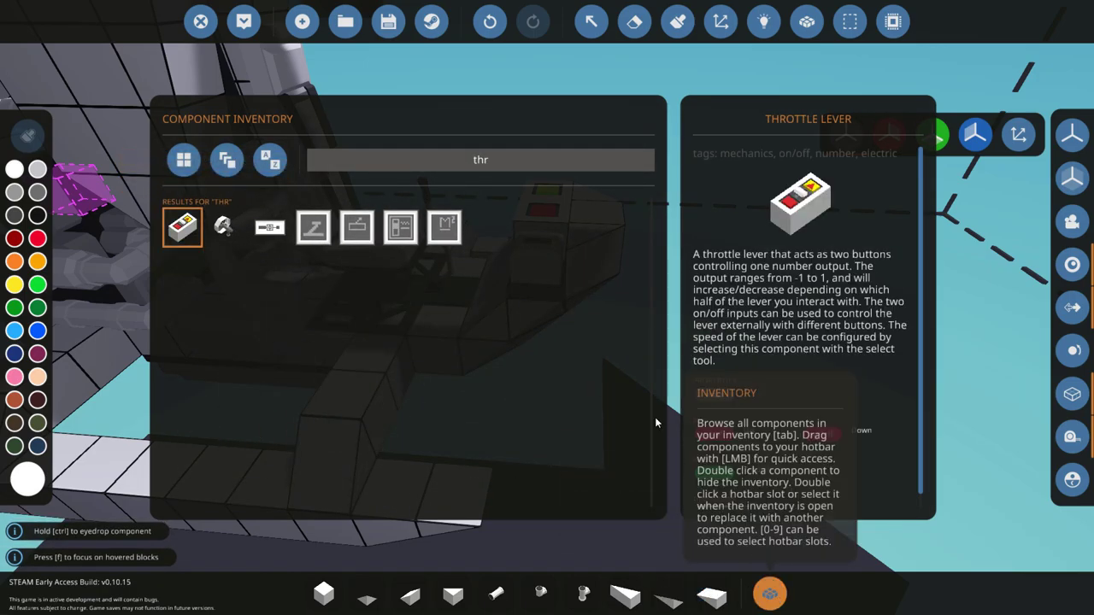
key("Tab")
key("s")
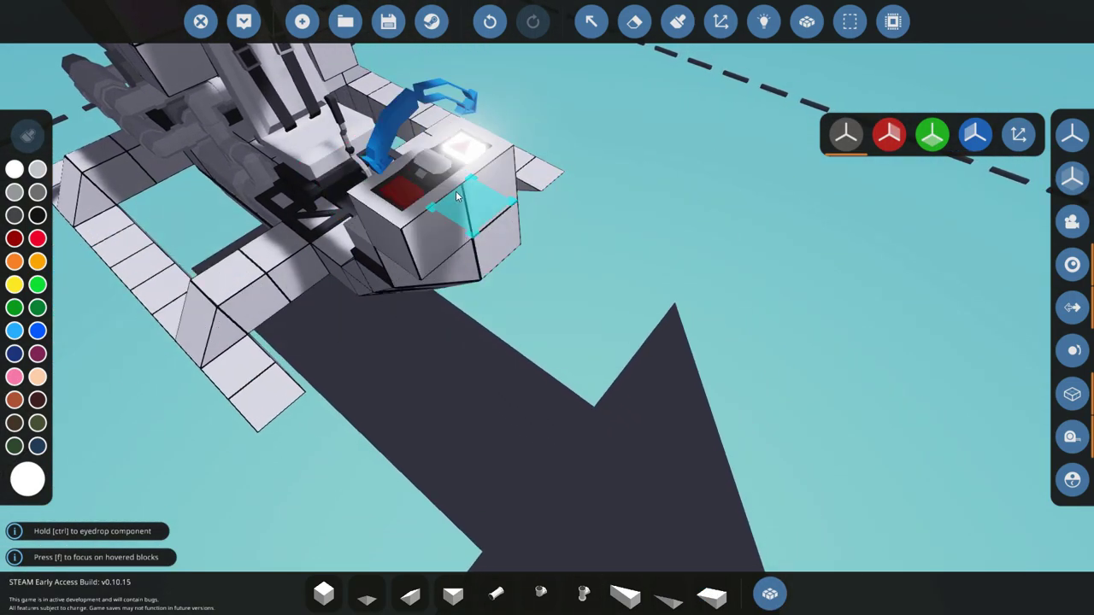
key("f")
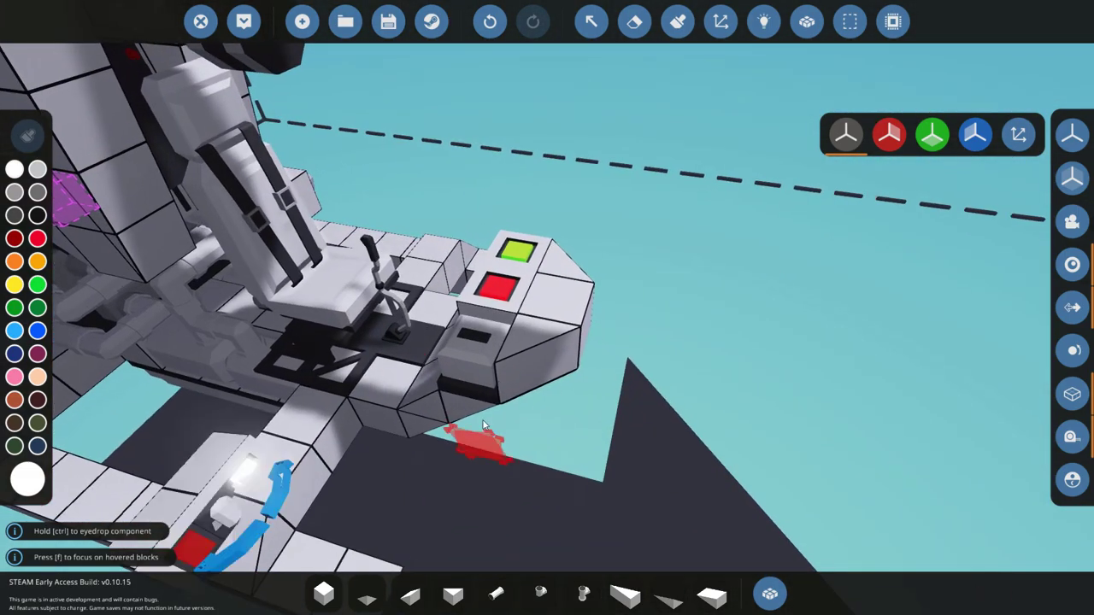
key("f")
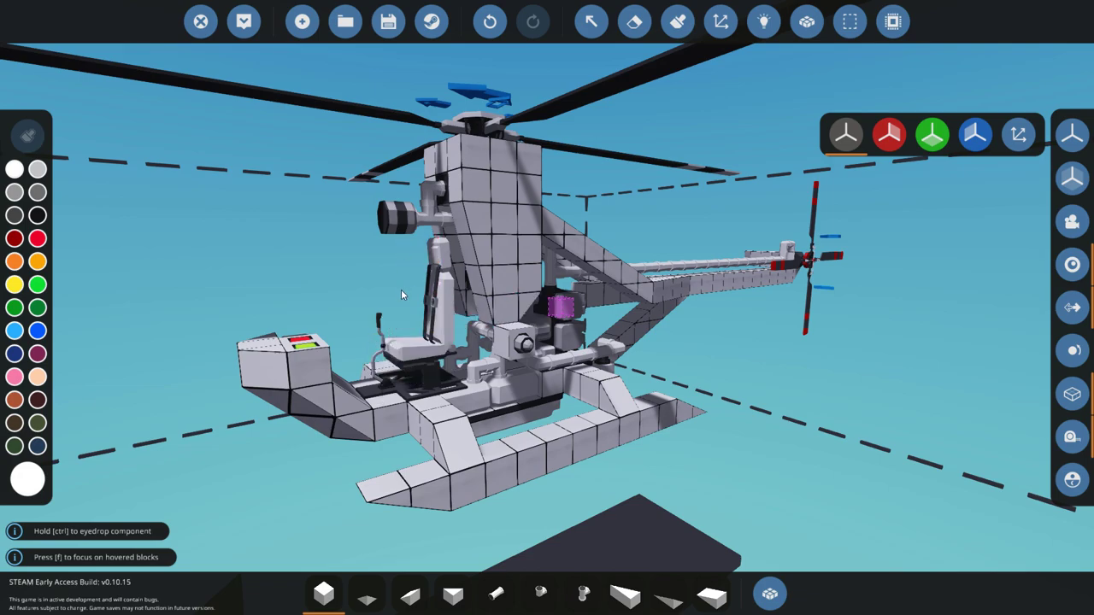
Spawn the helicopter on the landing pad, walk over to it and take the pilot seat.
left_click(244, 22)
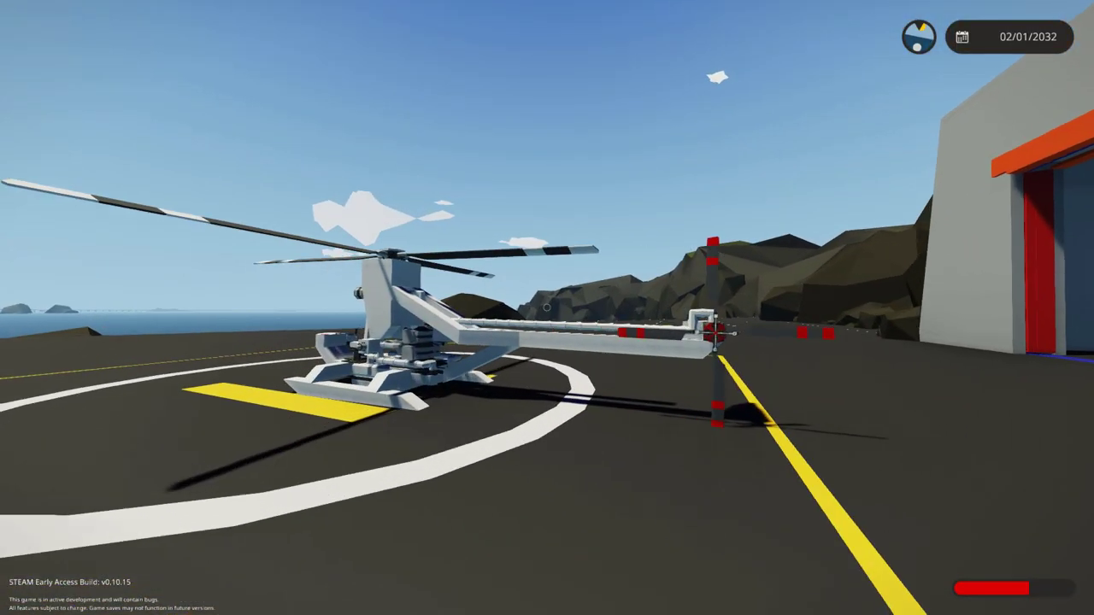
key("w")
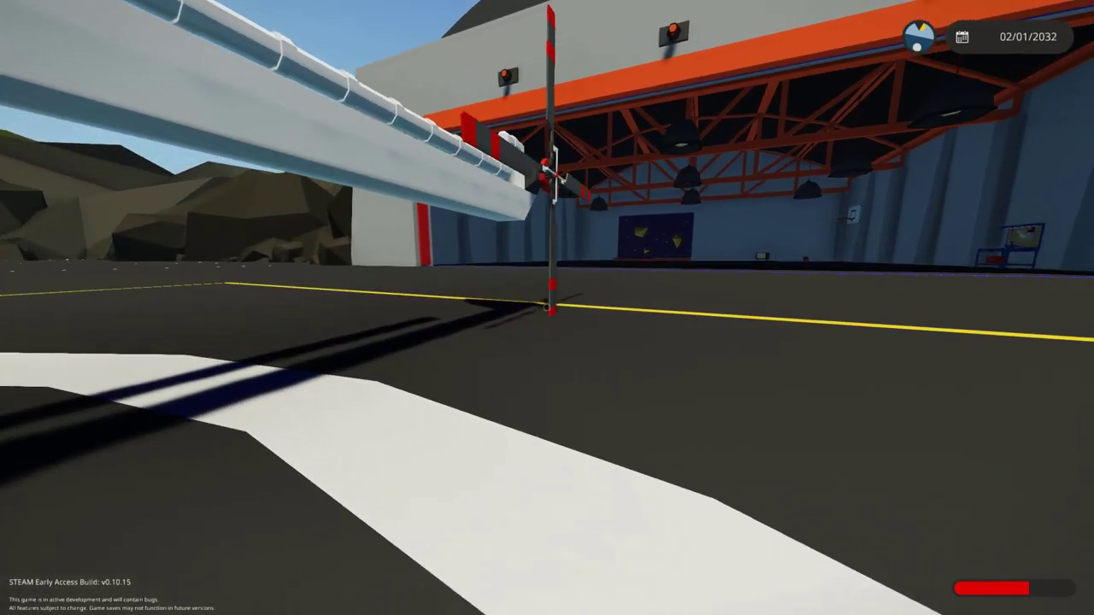
key("w")
key("f")
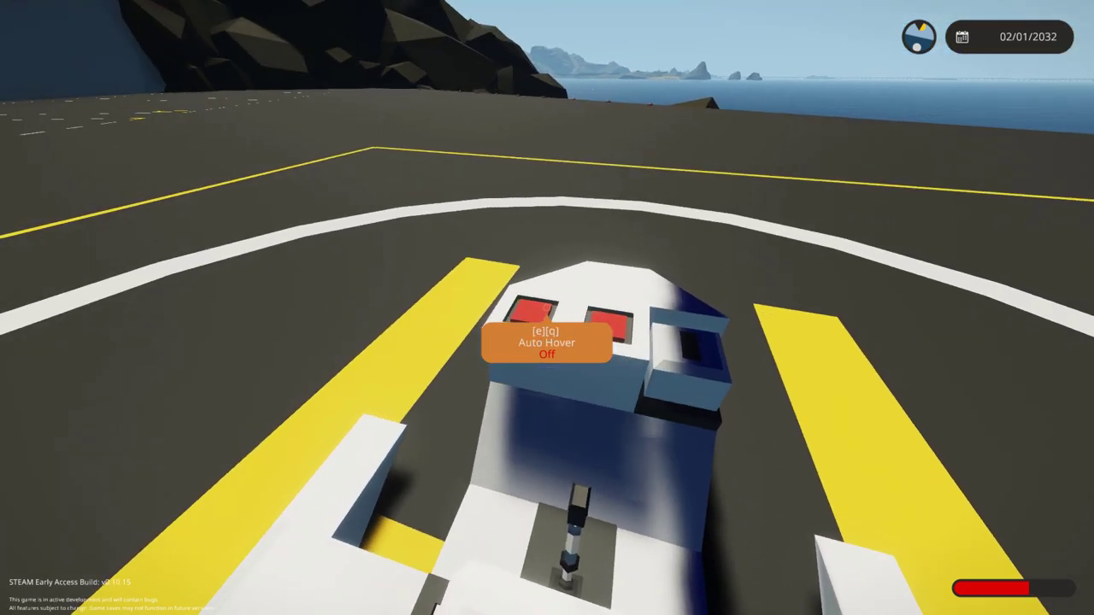
Fly the helicopter over the coast and island in third-person view and toggle Auto Hover from the cockpit.
key("v")
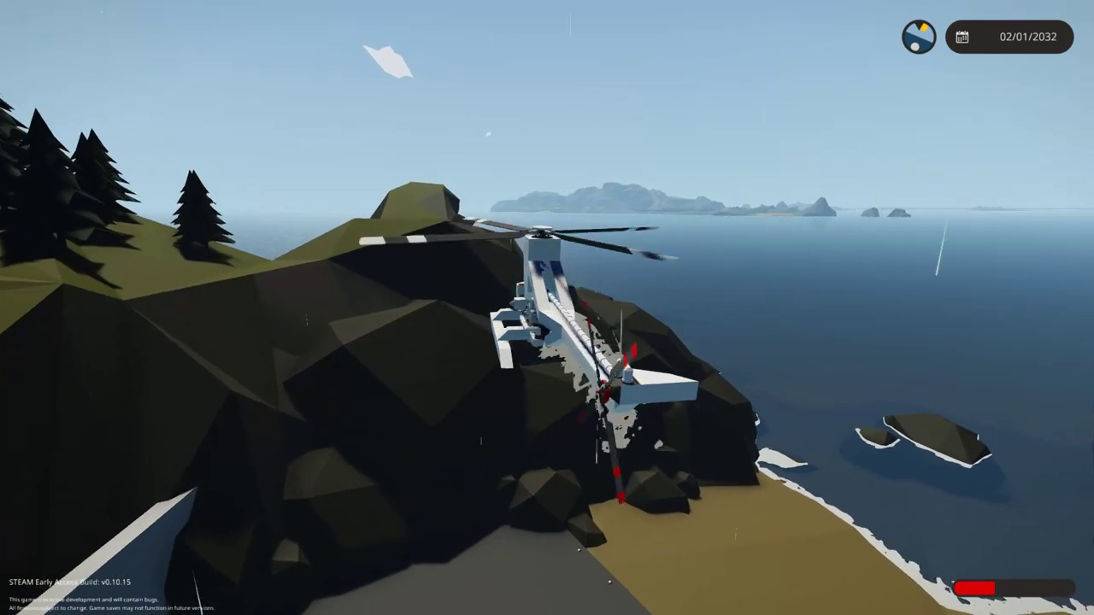
key("d")
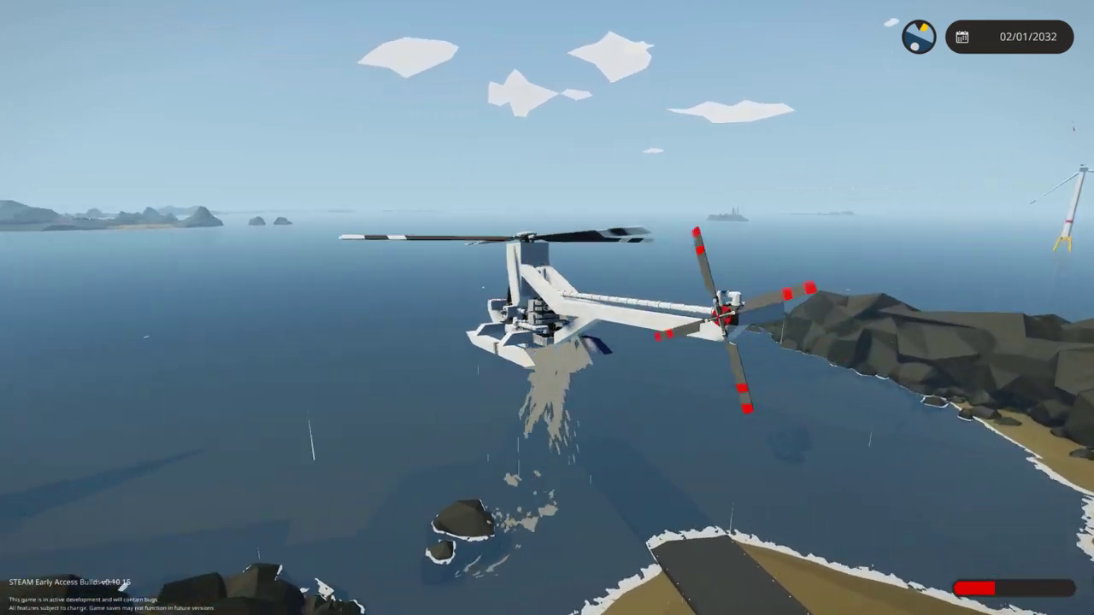
key("a")
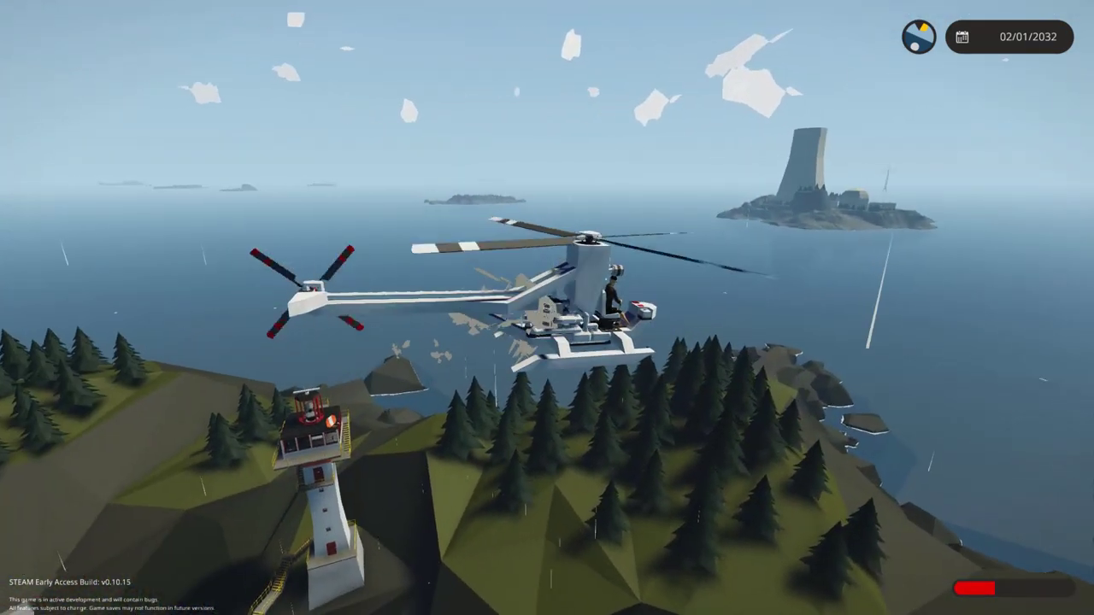
key("a")
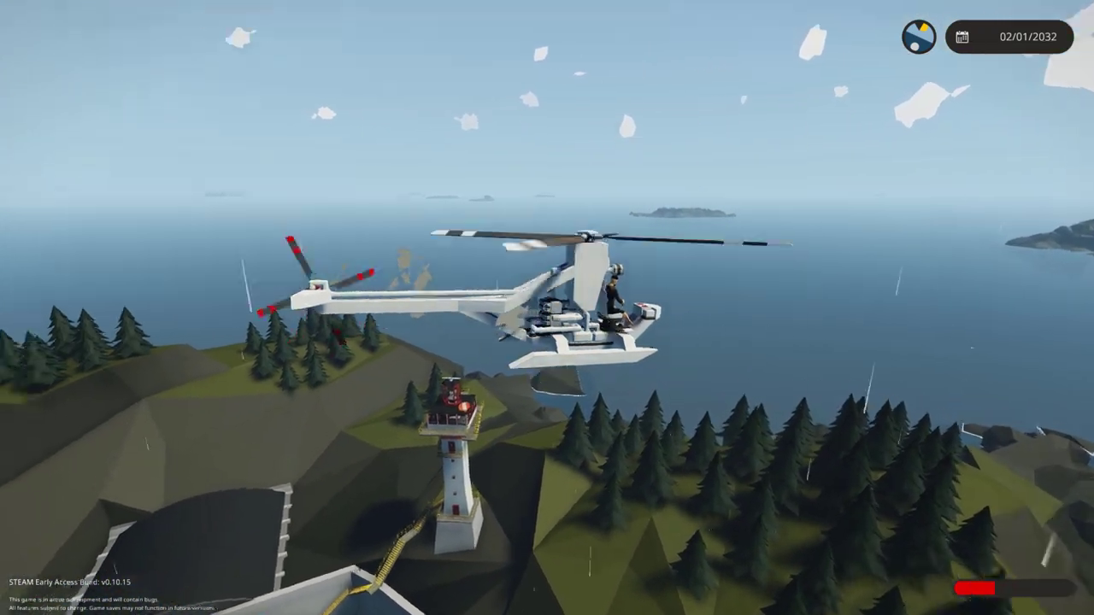
key("a")
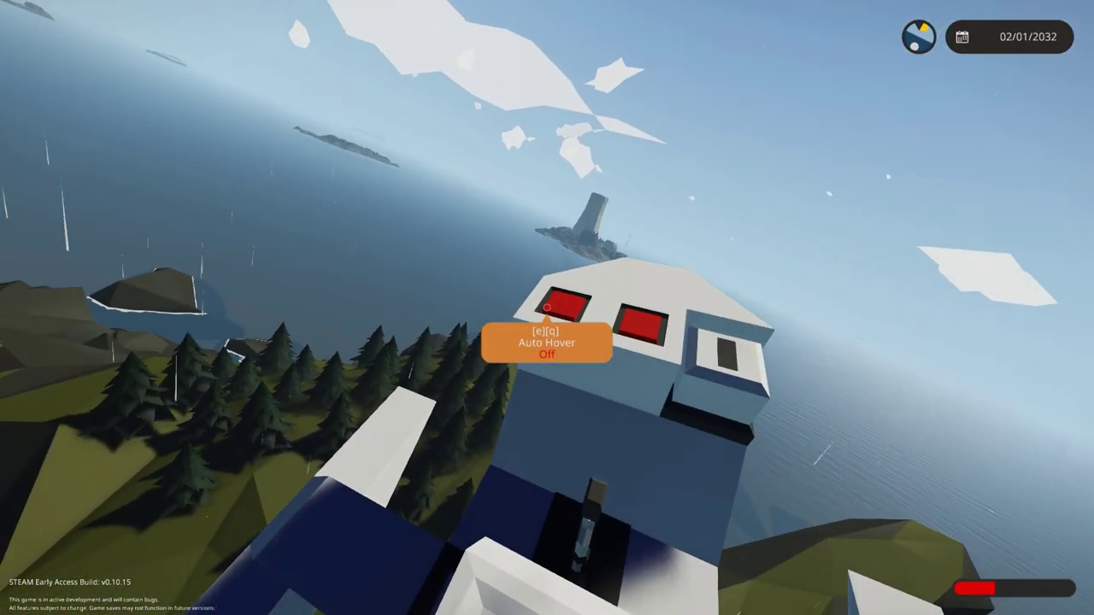
key("e")
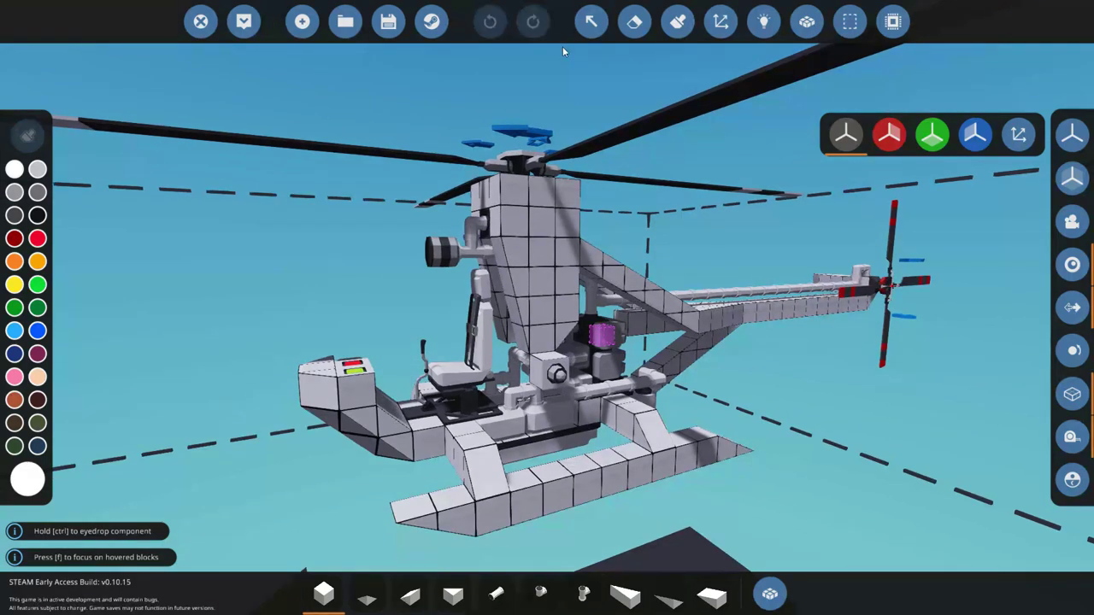
left_click(580, 24)
left_click(571, 455)
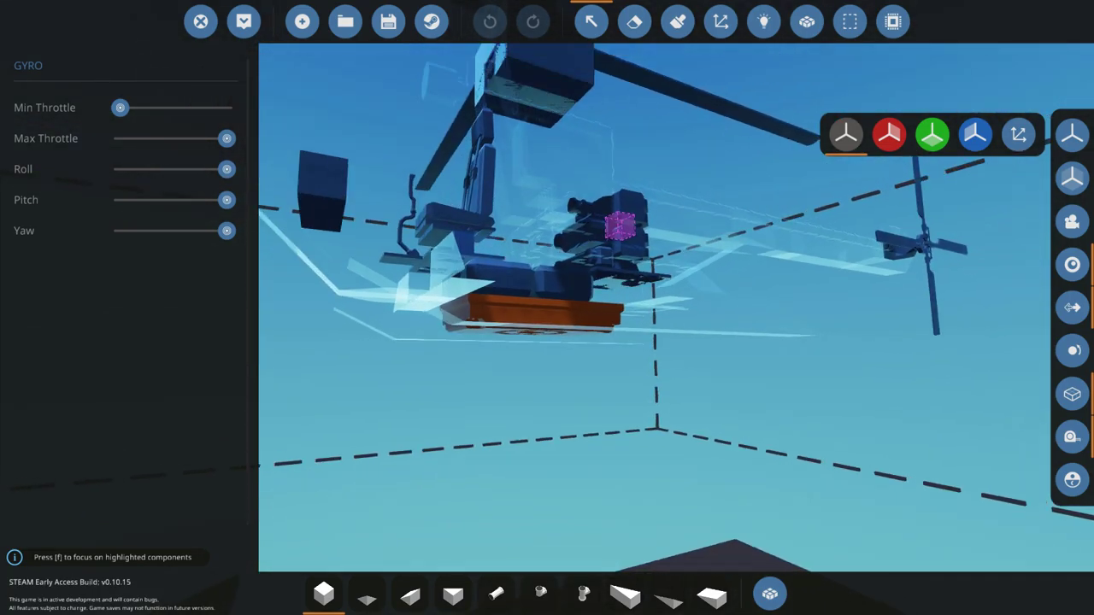
left_click(591, 21)
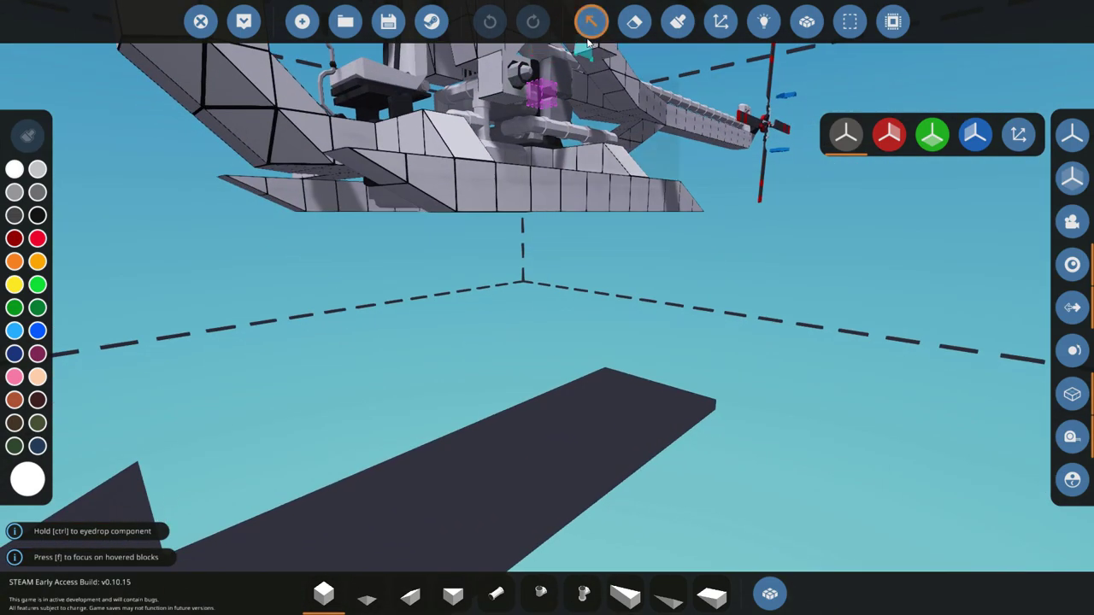
Select the gyro under the fuselage, set its Roll to 81% and lower its Max Throttle to about 60%.
left_click(591, 20)
left_click(689, 306)
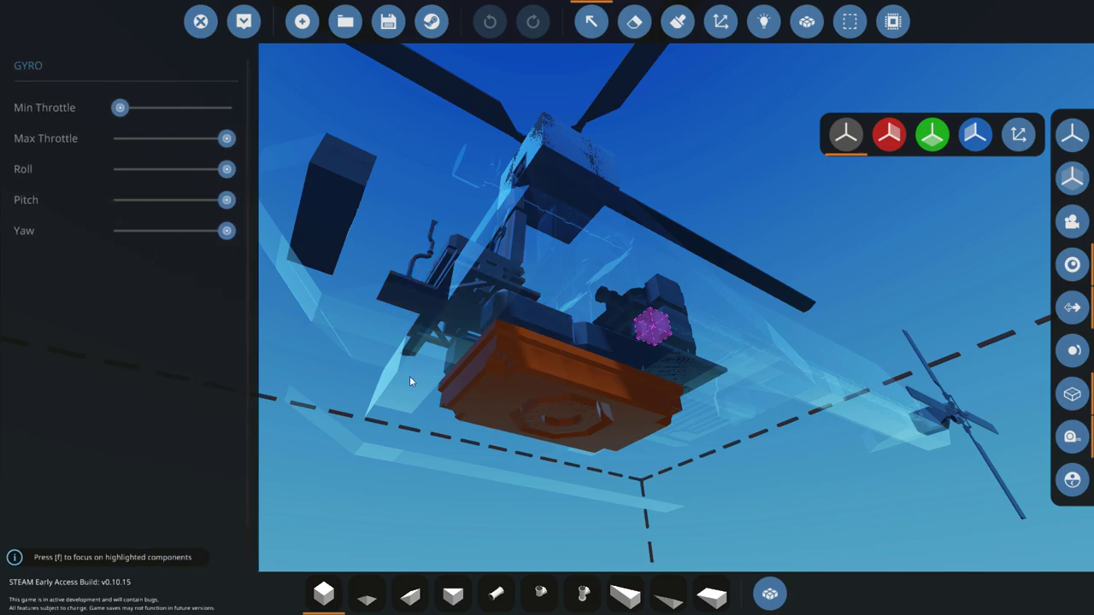
mouse_move(214, 168)
left_click_drag(227, 140, 209, 142)
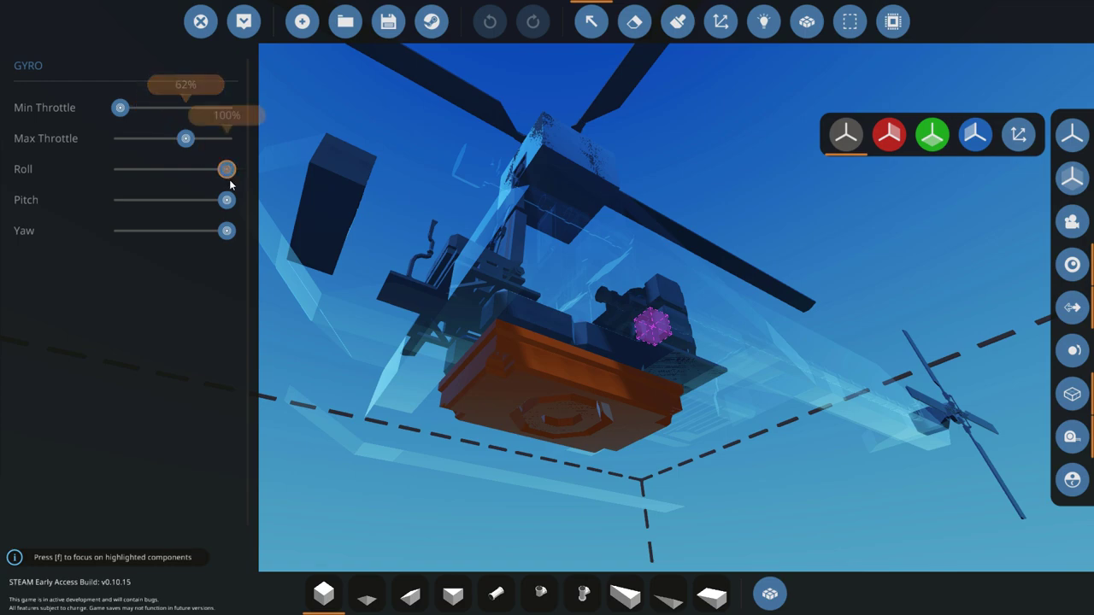
left_click(209, 171)
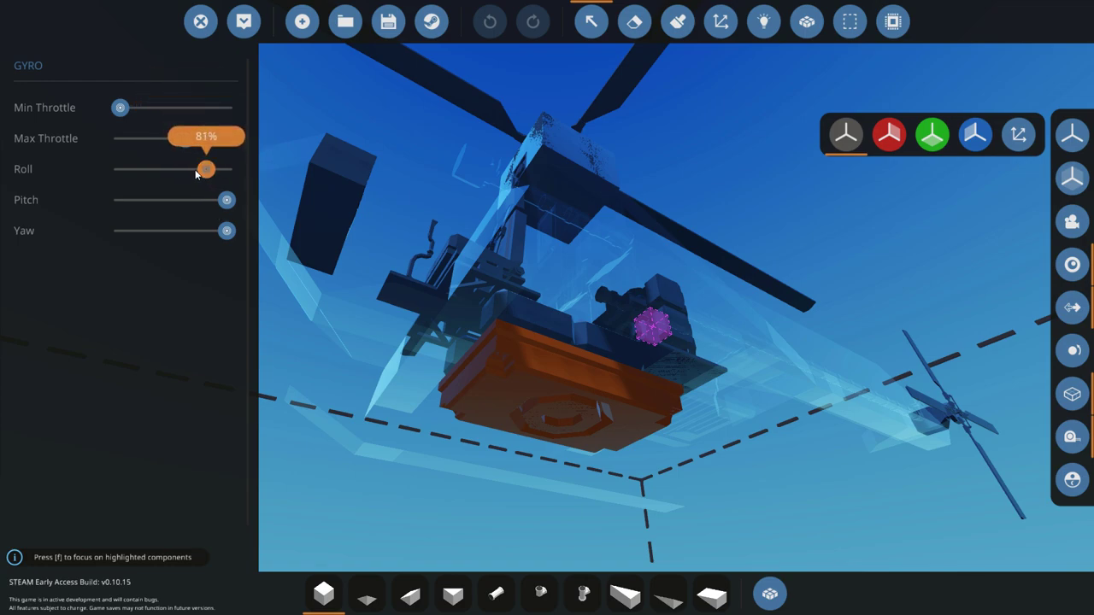
left_click_drag(186, 139, 195, 140)
left_click_drag(121, 109, 121, 109)
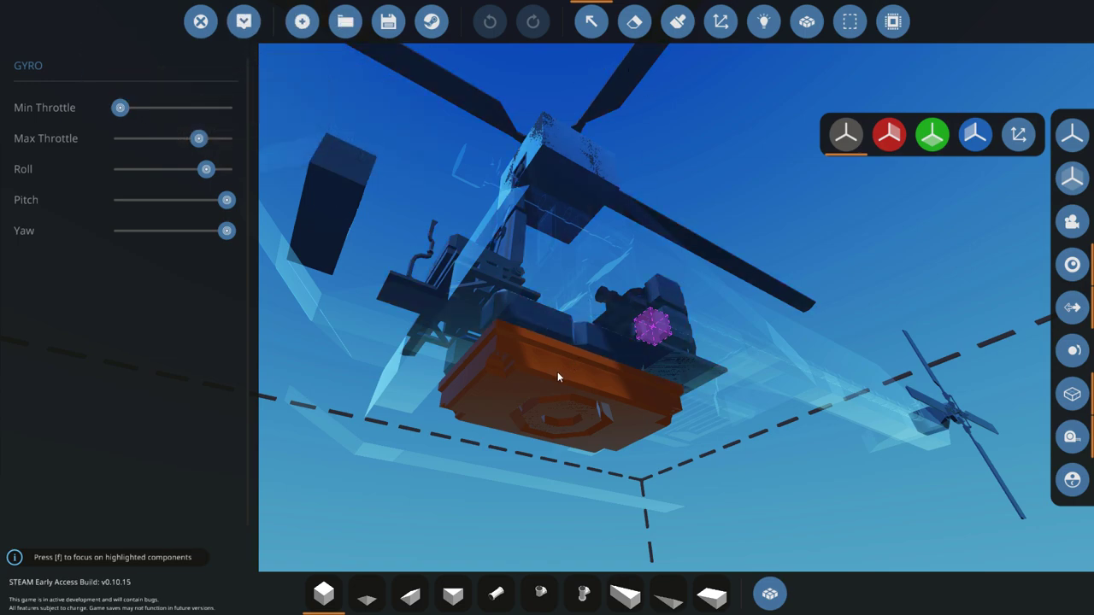
left_click_drag(206, 145, 134, 141)
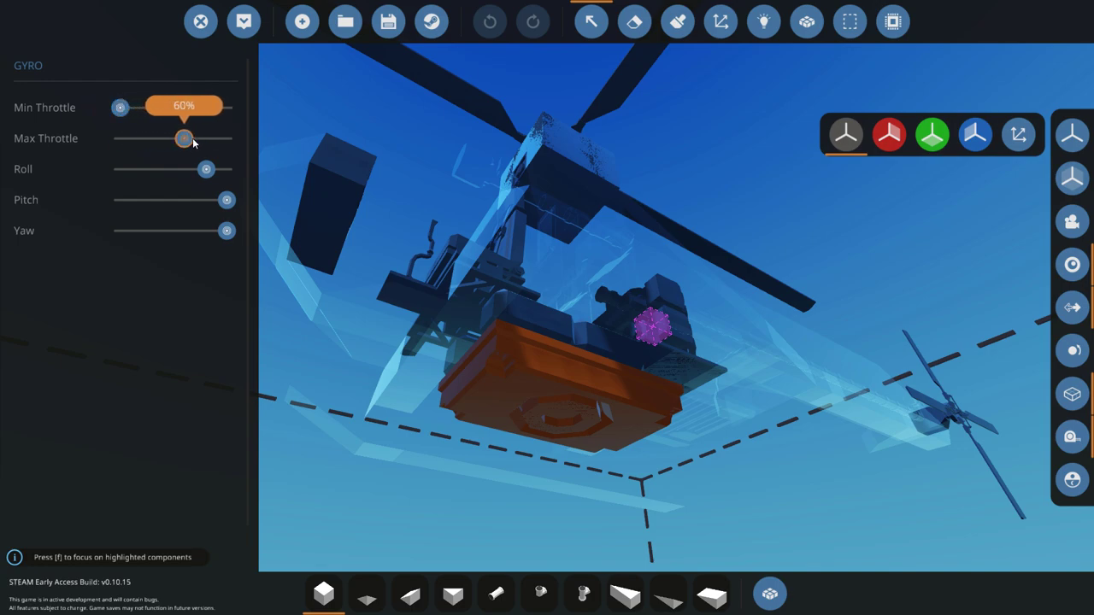
left_click_drag(185, 141, 191, 139)
left_click(634, 21)
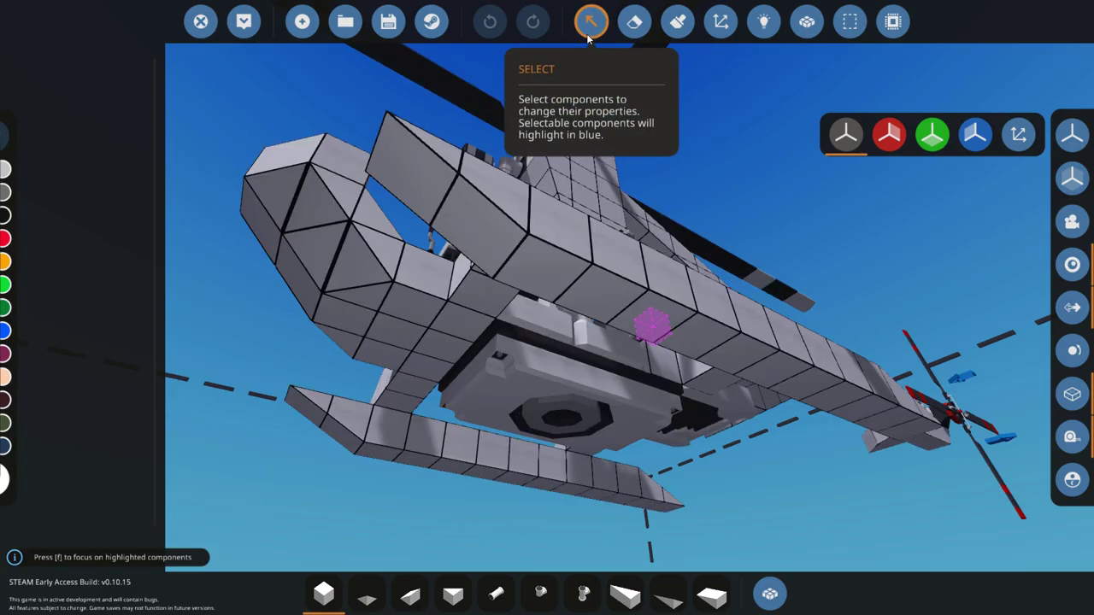
Search the component inventory for "sea" and pick the Padded Seat for placement.
scroll(547, 308, "down", 5)
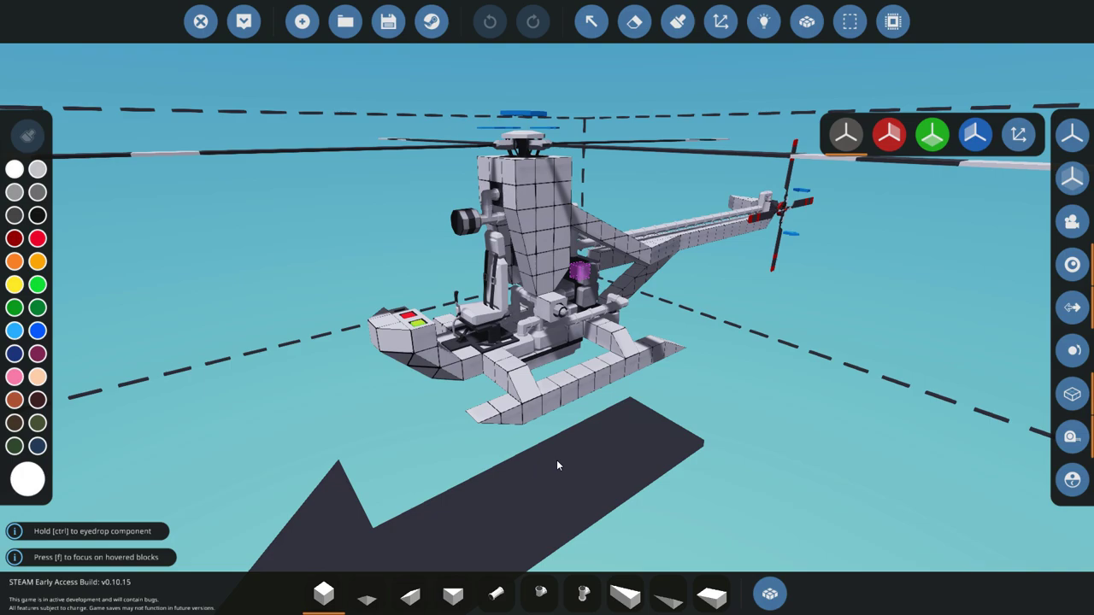
left_click(761, 590)
type("s")
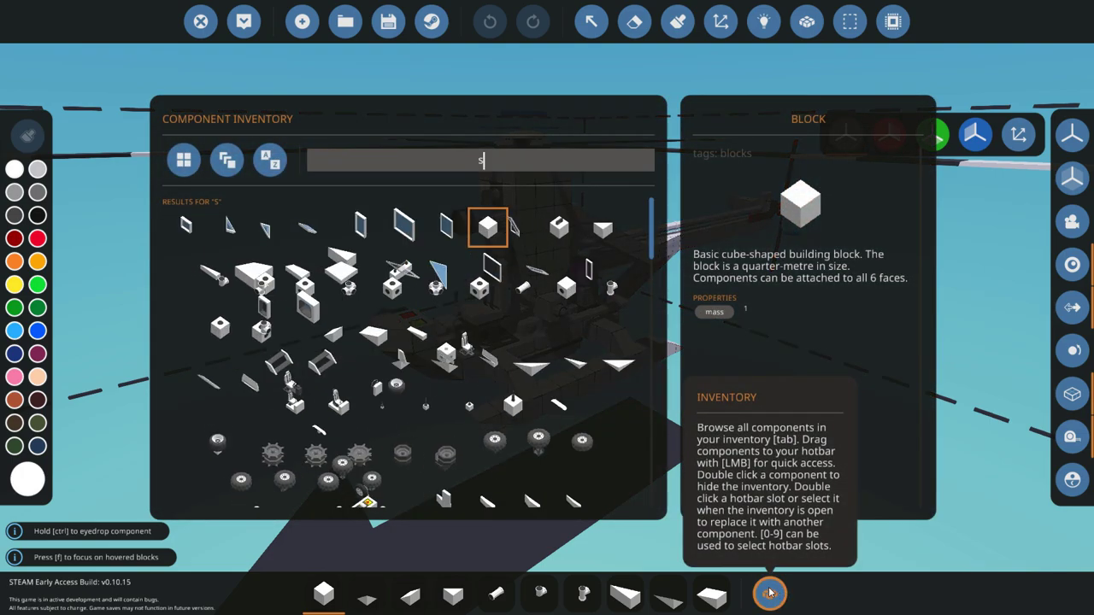
type("ea")
left_click(357, 227)
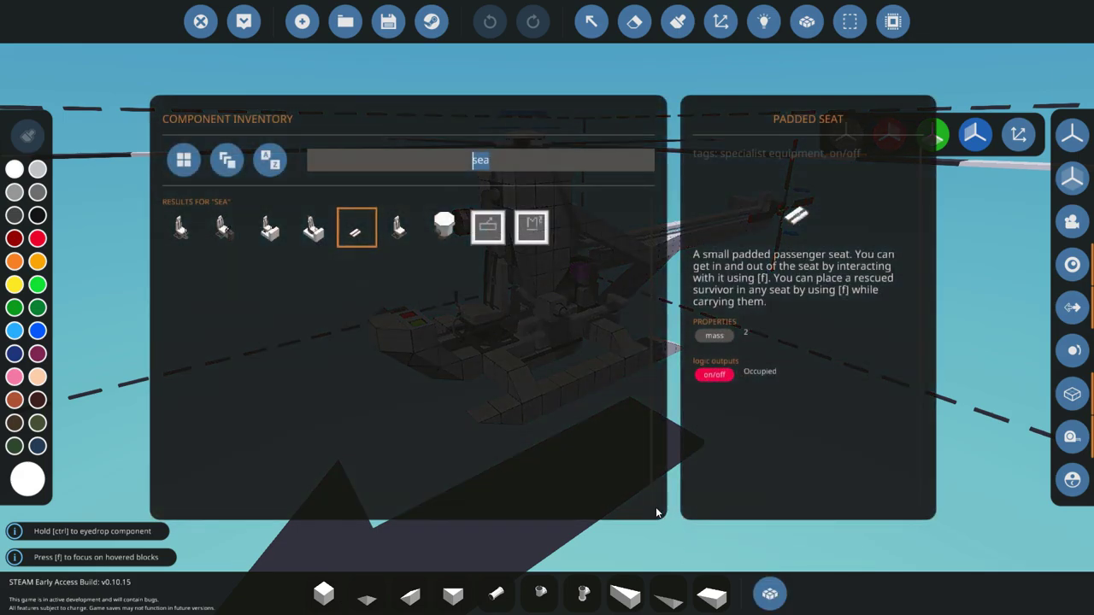
key("Tab")
Place padded seating lengthwise along the top of the helicopter's left skid, between the two struts.
scroll(457, 375, "up", 5)
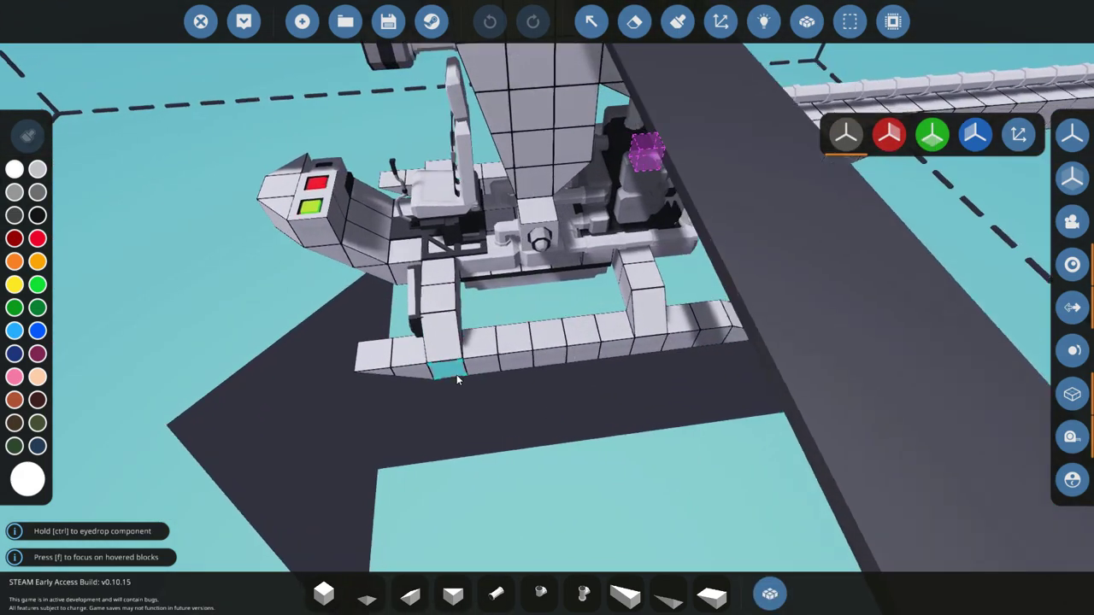
scroll(457, 375, "up", 2)
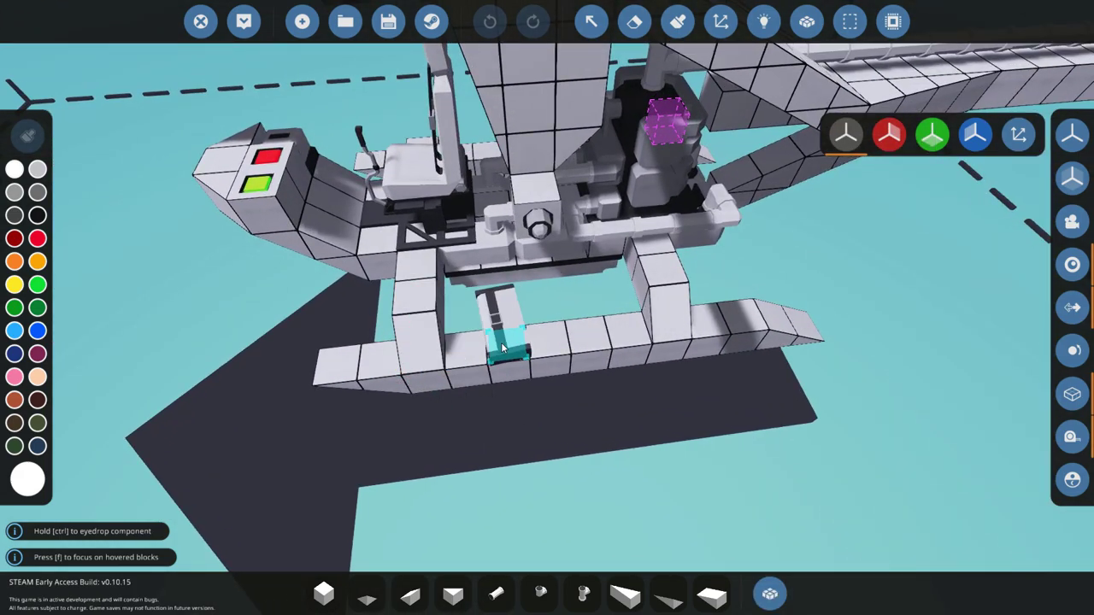
left_click(502, 348)
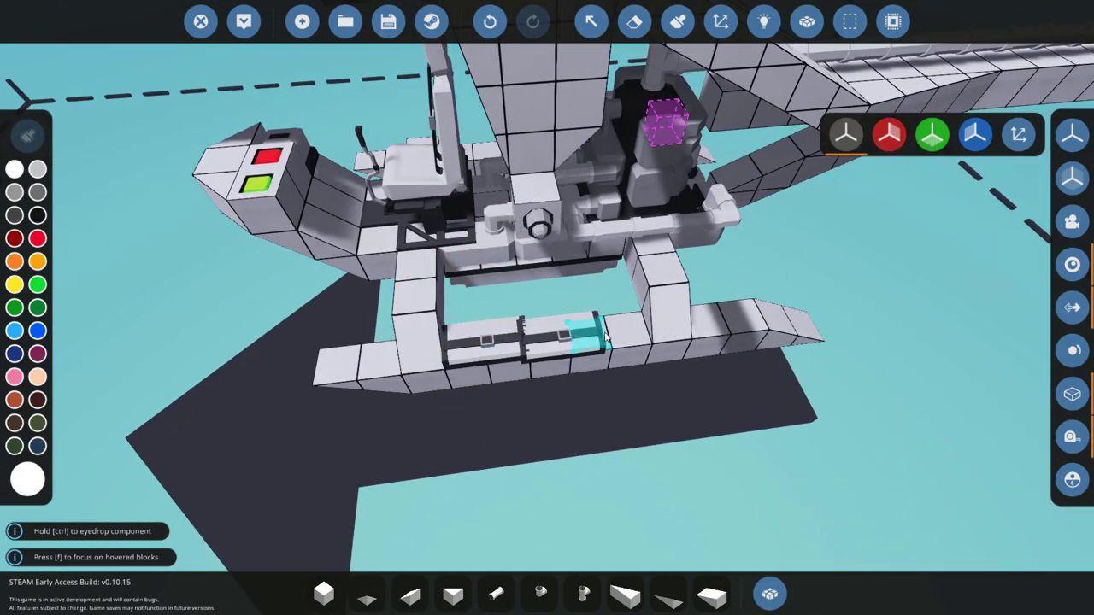
scroll(555, 350, "down", 8)
scroll(675, 417, "up", 4)
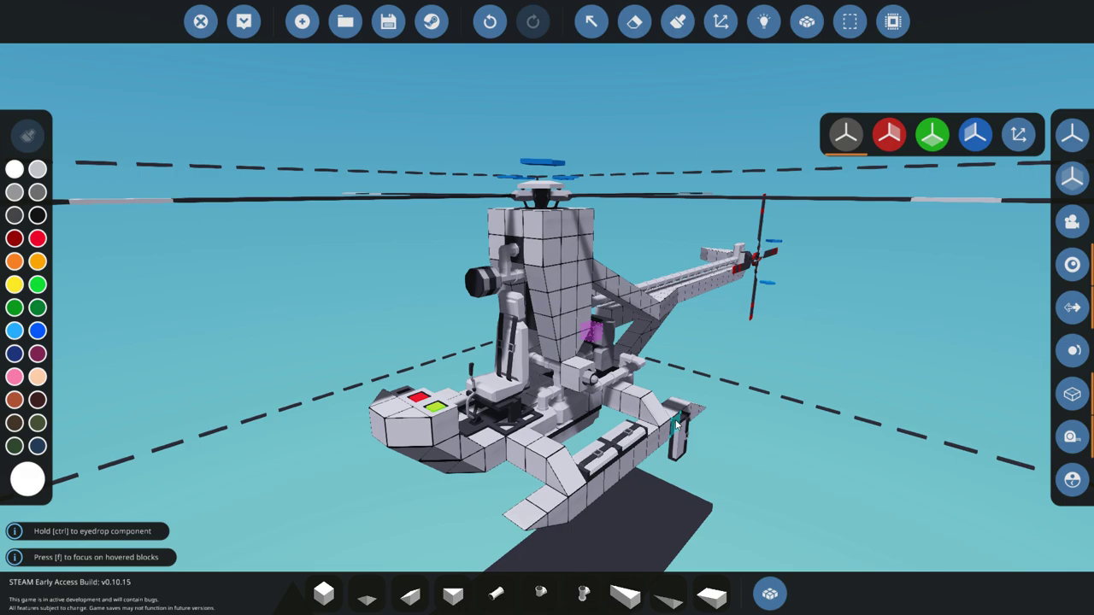
Leave the vehicle editor, walk out of the hangar past the landing pad and view the character in third person.
left_click(200, 22)
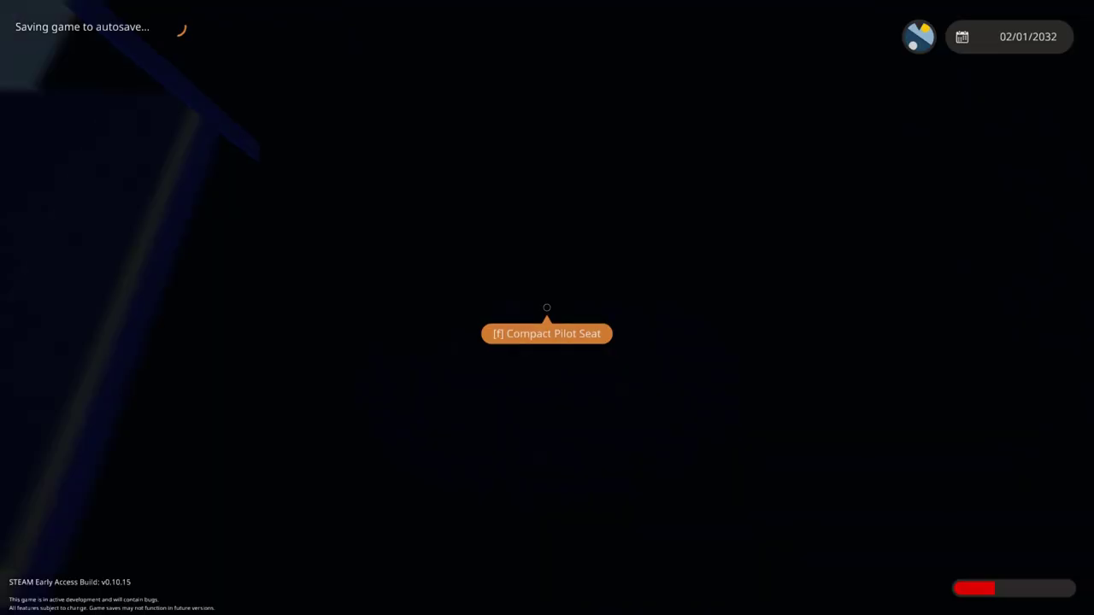
key("w")
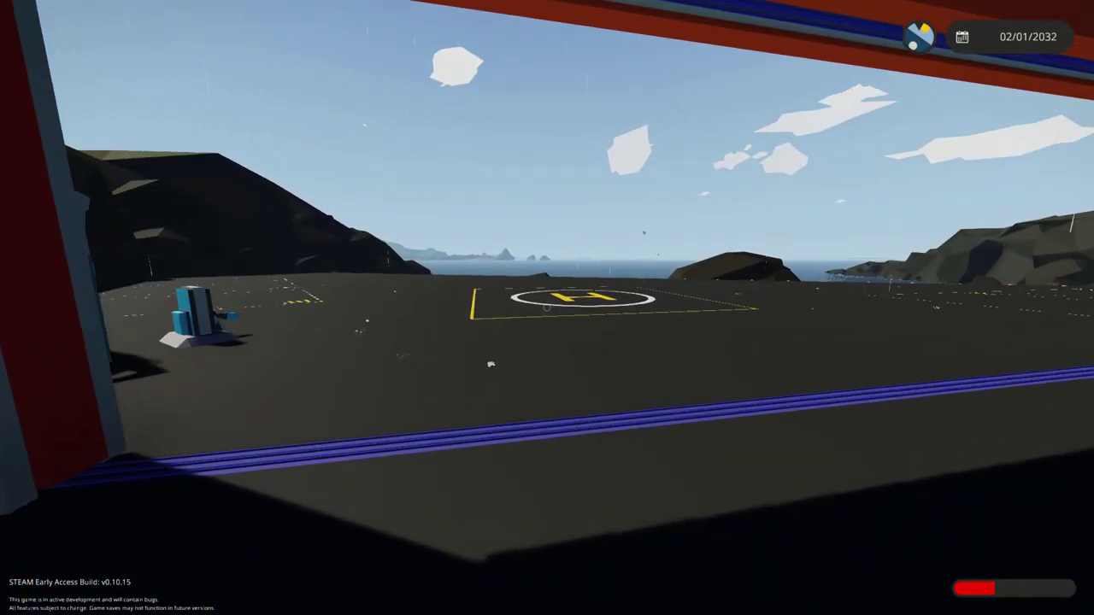
key("v")
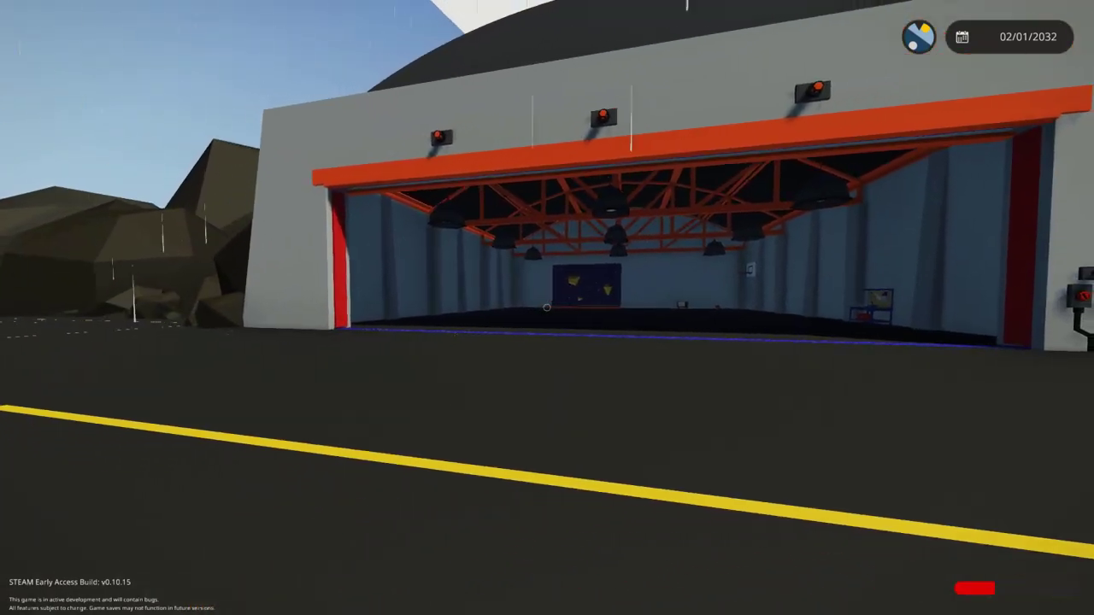
key("w")
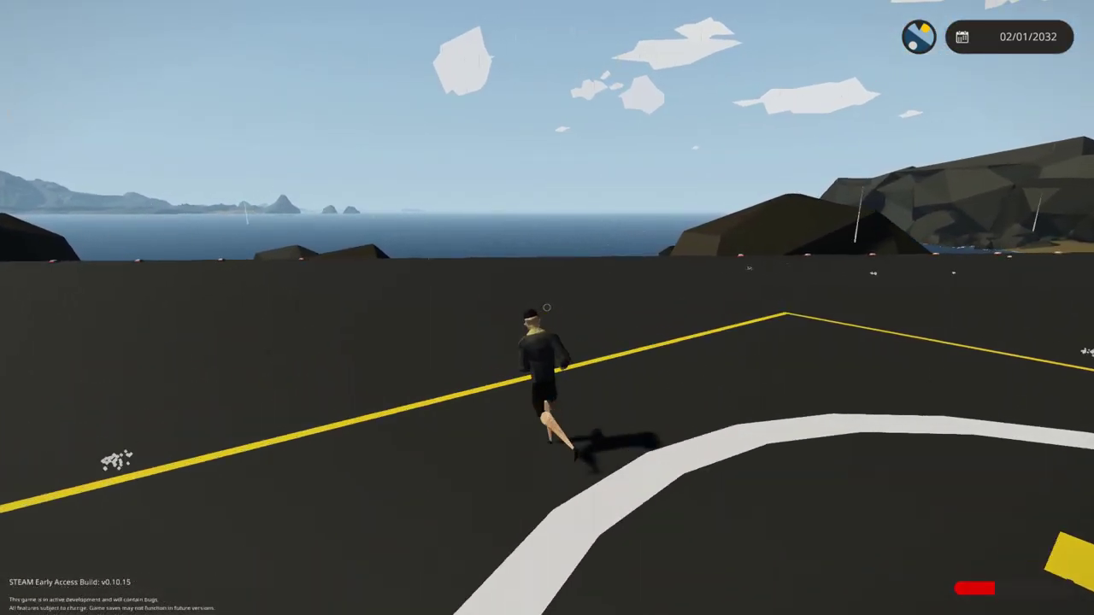
key("w")
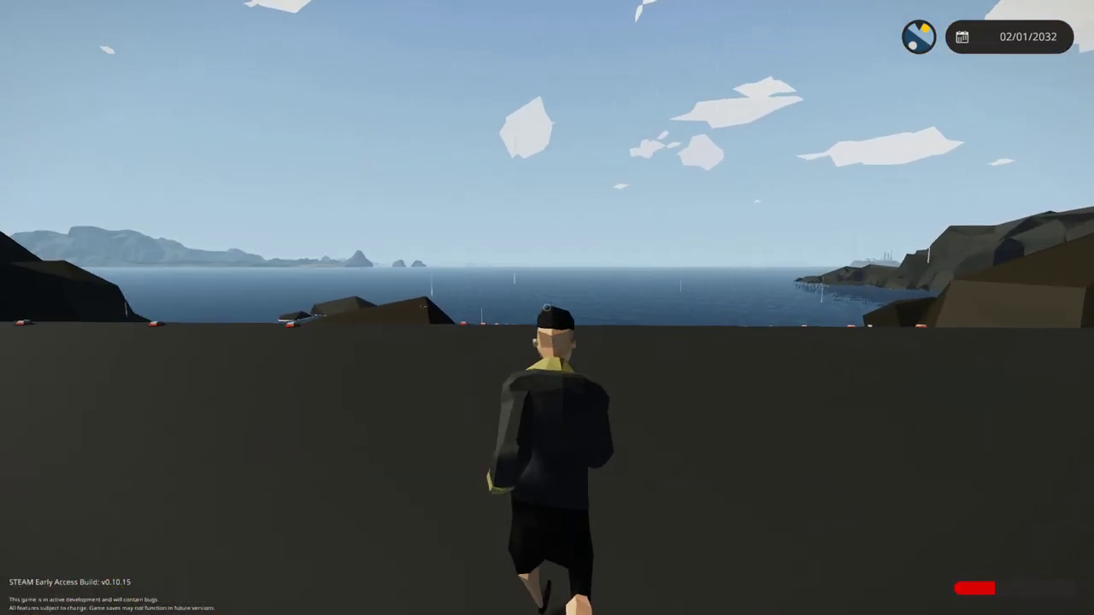
key("s")
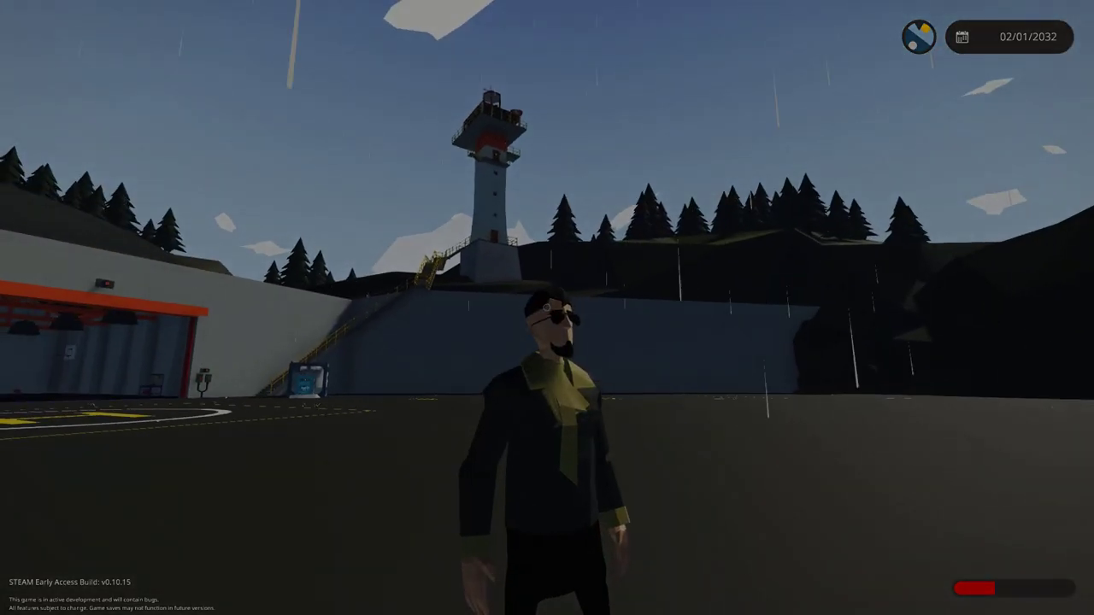